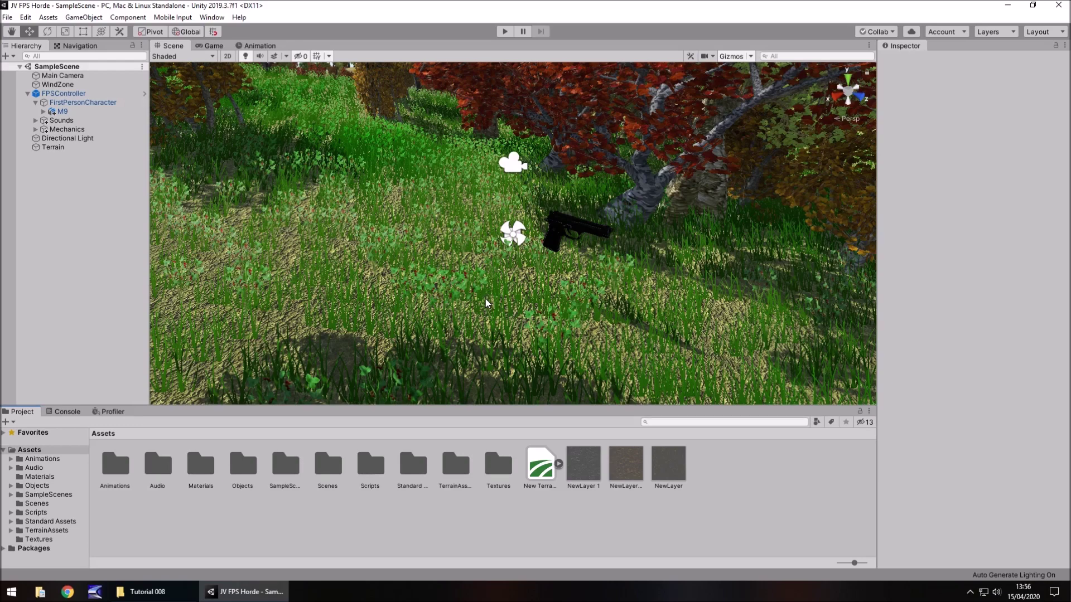
# - Add a 3D Plane as a child of the M9 pistol in the Hierarchy
pyautogui.moveTo(485, 299); pyautogui.dragTo(543, 211, button='right')
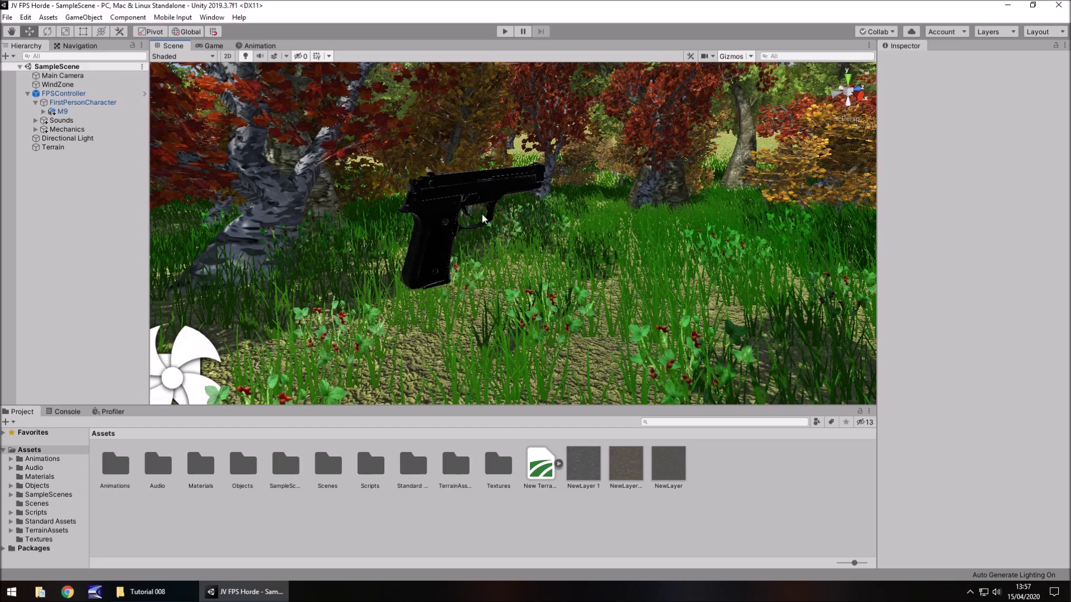
pyautogui.moveTo(501, 208); pyautogui.dragTo(499, 189, button='right')
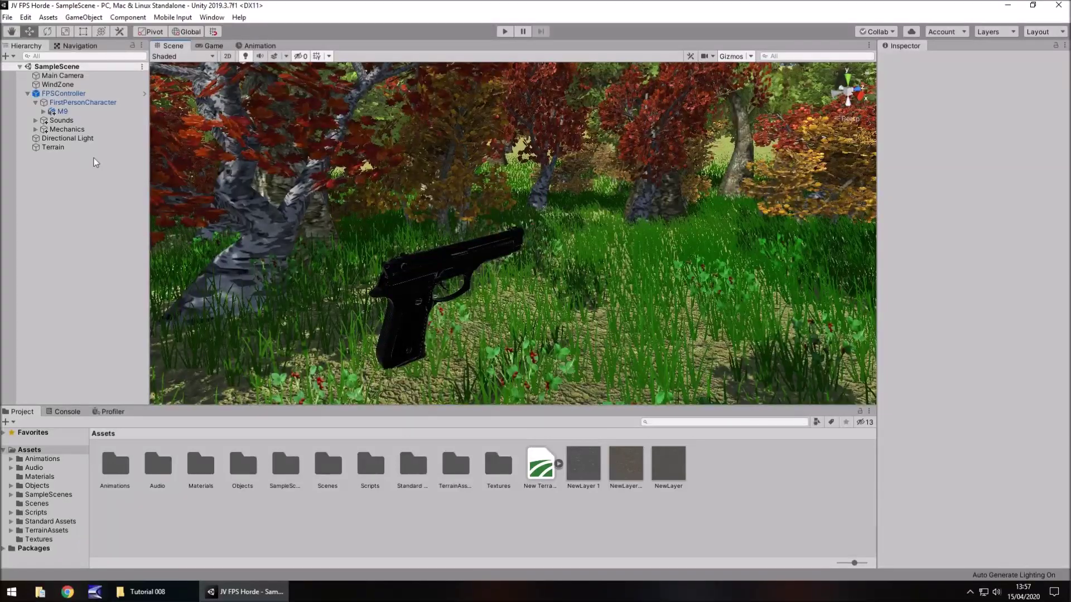
pyautogui.click(63, 111)
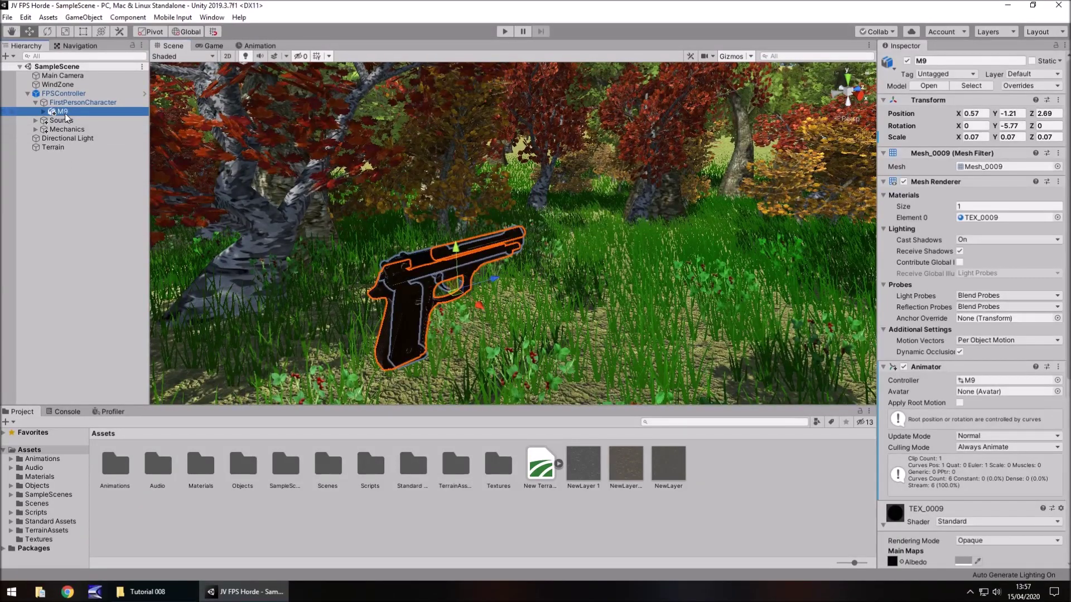
pyautogui.rightClick(66, 117)
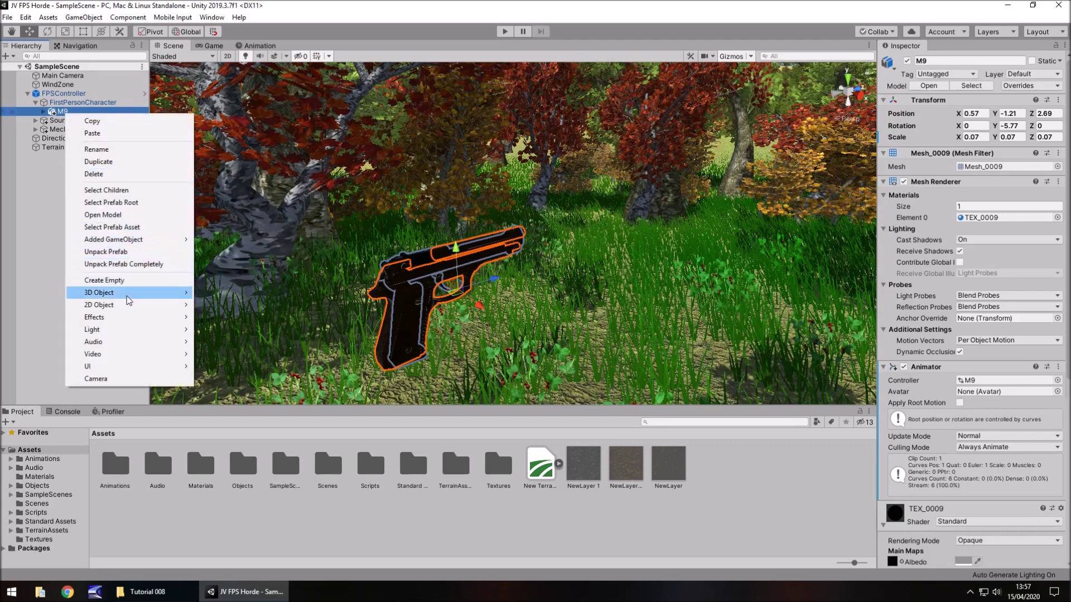
pyautogui.moveTo(130, 301)
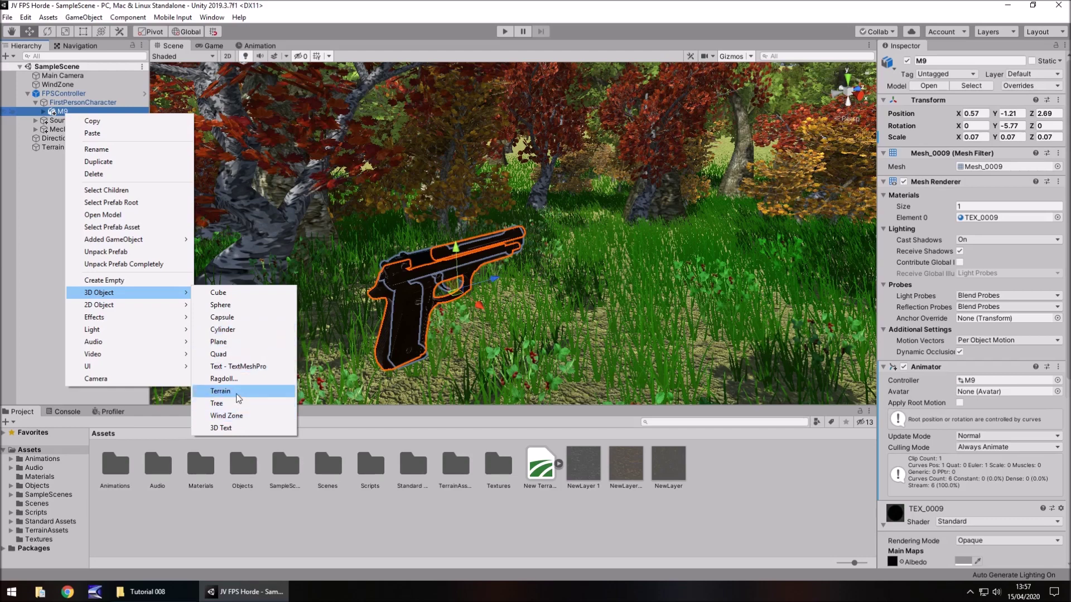
pyautogui.click(226, 343)
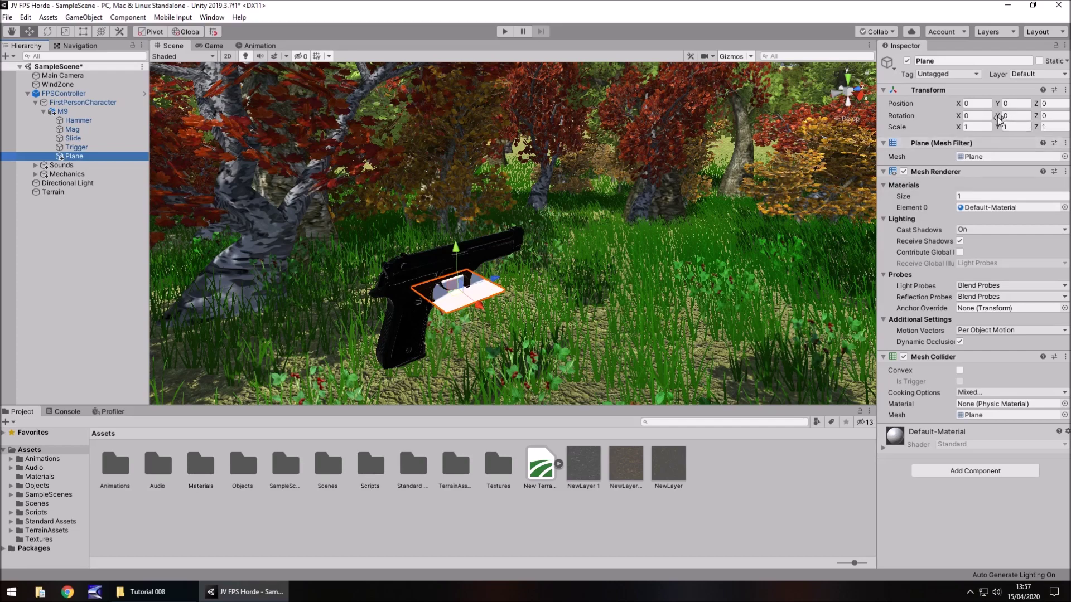
pyautogui.click(955, 119)
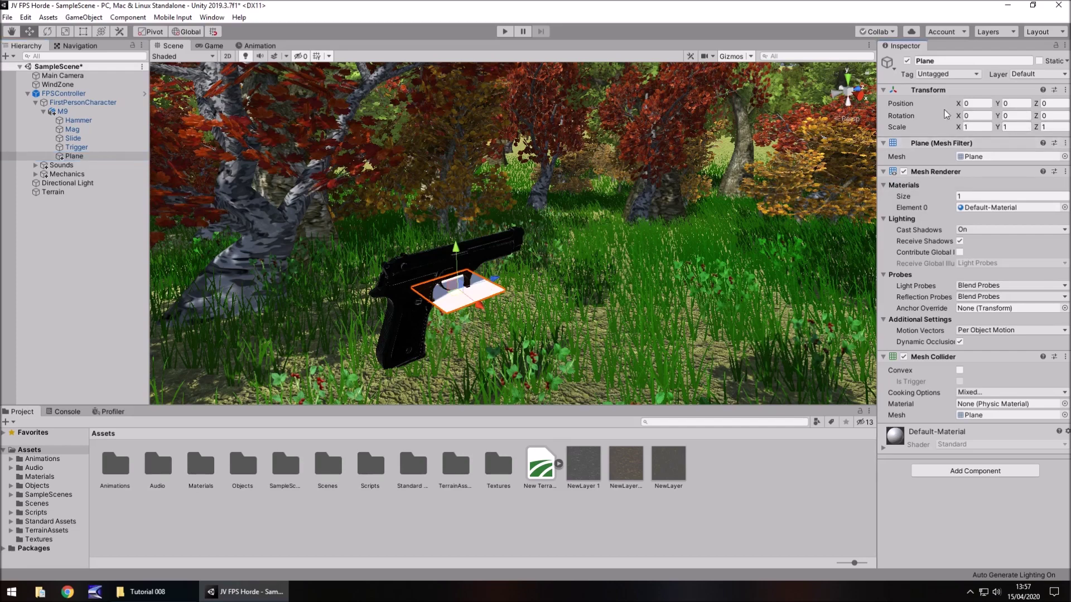
pyautogui.moveTo(958, 116); pyautogui.dragTo(786, 484)
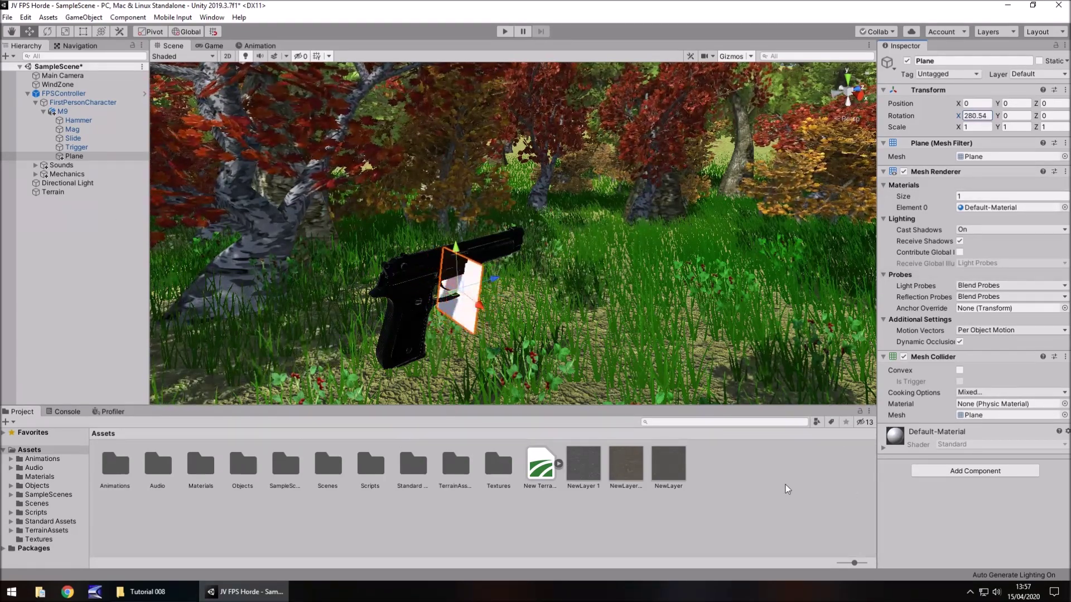
pyautogui.write('0')
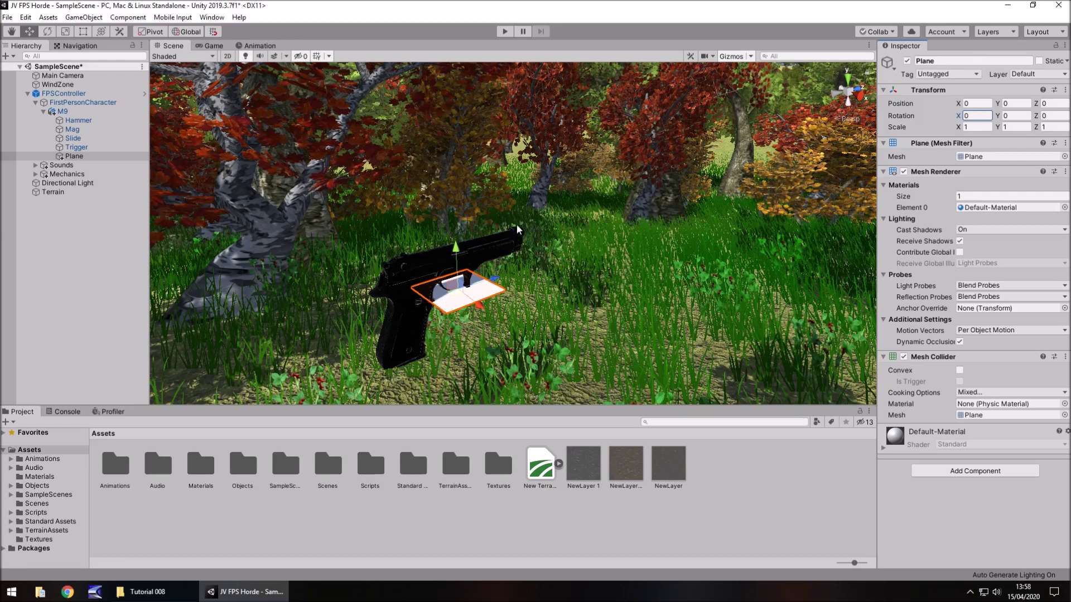
pyautogui.moveTo(578, 246); pyautogui.dragTo(404, 262, button='middle')
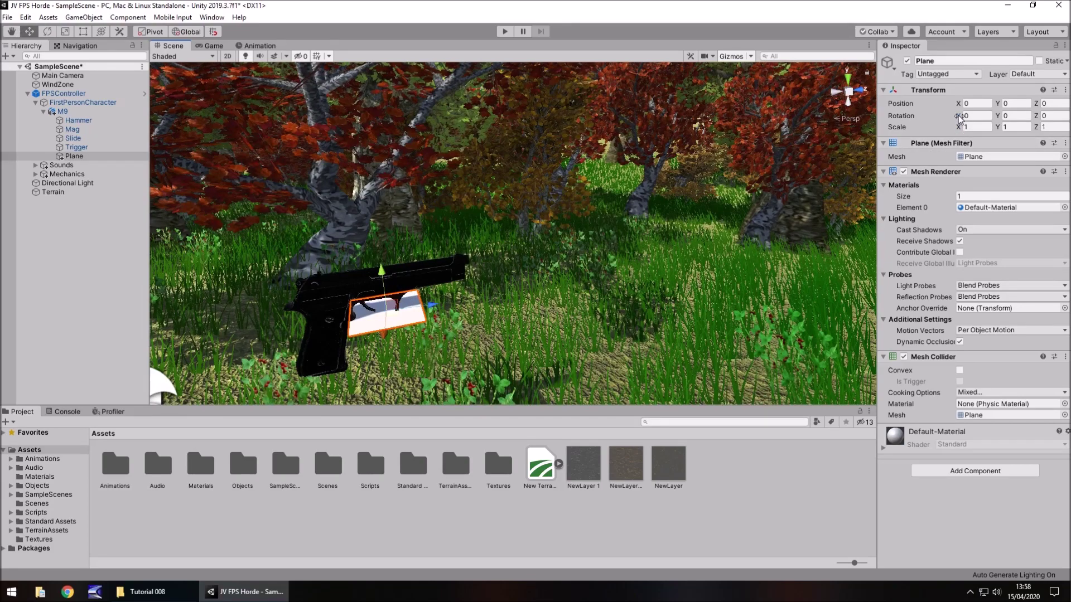
pyautogui.moveTo(959, 116)
pyautogui.mouseDown()
pyautogui.moveTo(943, 116)
pyautogui.moveTo(973, 118)
pyautogui.mouseUp()
pyautogui.click(975, 119)
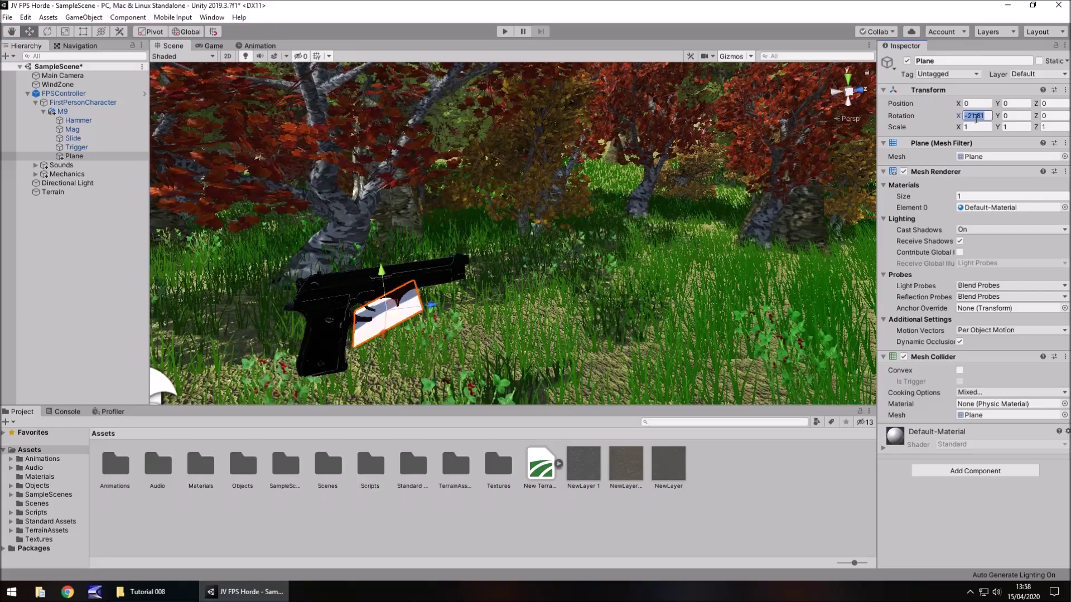
pyautogui.write('90')
pyautogui.press('Return')
pyautogui.press('f')
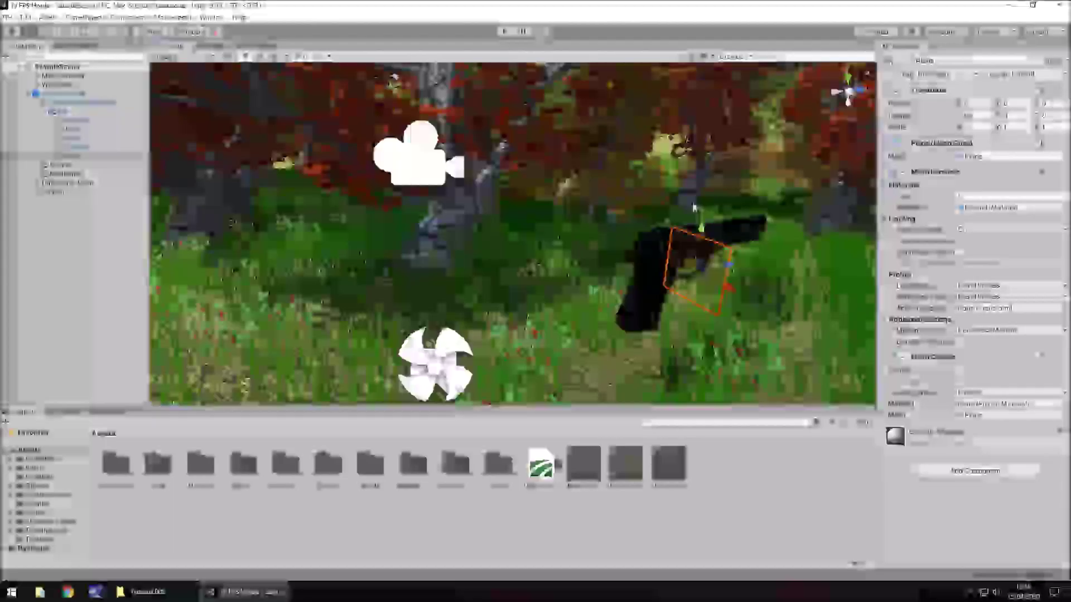
# - Set the Plane's X rotation to -90 so it stands upright
pyautogui.click(976, 115)
pyautogui.write('-')
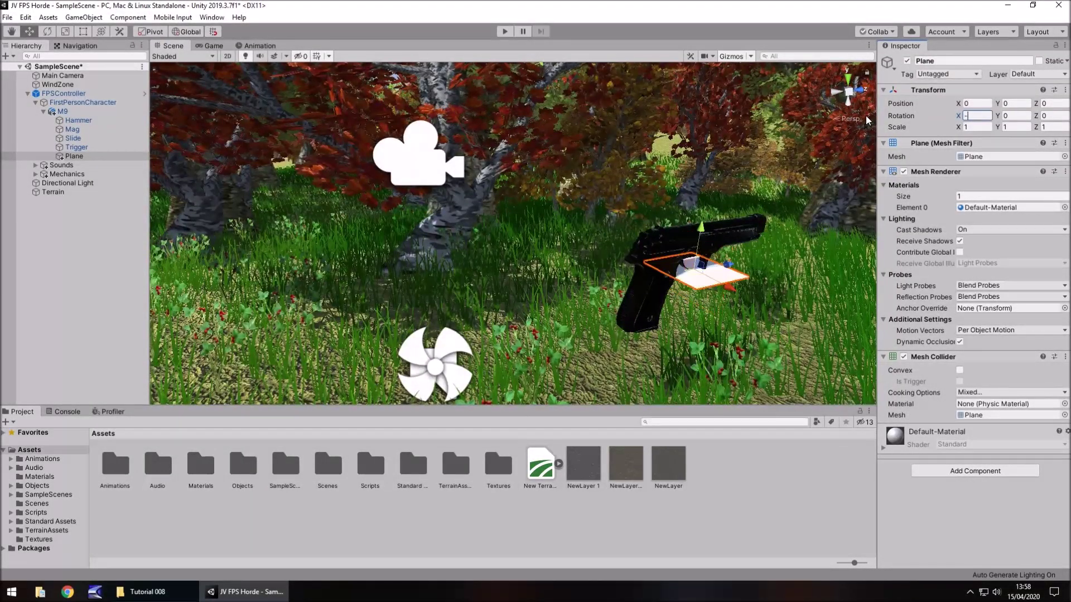
pyautogui.write('90')
pyautogui.press('Return')
pyautogui.moveTo(741, 202); pyautogui.dragTo(535, 275, button='middle')
# - Move the Plane to the pistol's muzzle and set its X position to 0
pyautogui.press('w')
pyautogui.moveTo(554, 324); pyautogui.dragTo(597, 234)
pyautogui.moveTo(598, 235); pyautogui.dragTo(542, 258, button='middle')
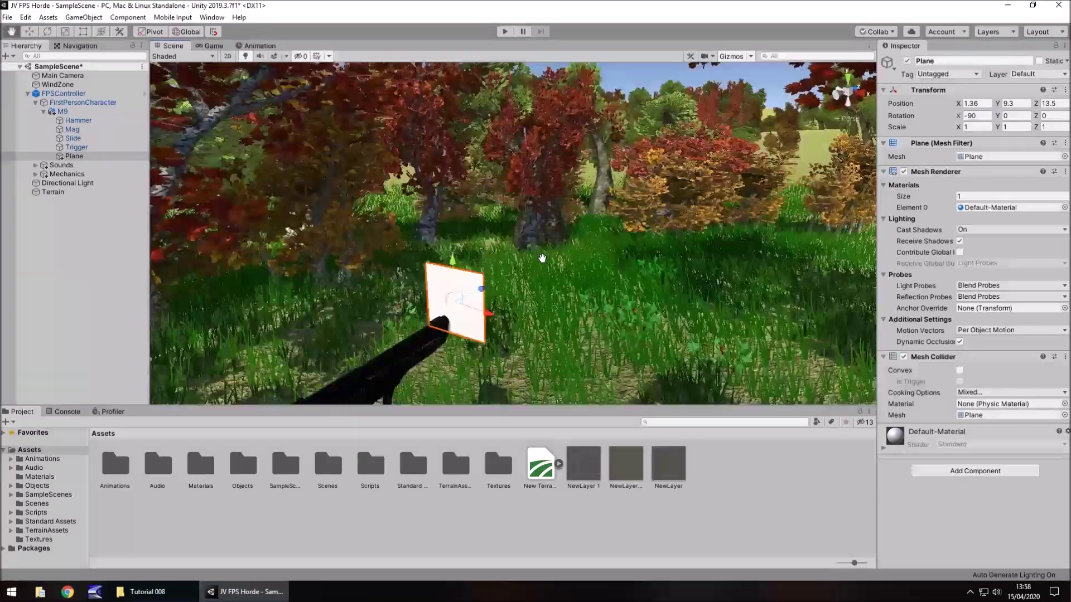
pyautogui.moveTo(542, 258); pyautogui.dragTo(626, 259, button='right')
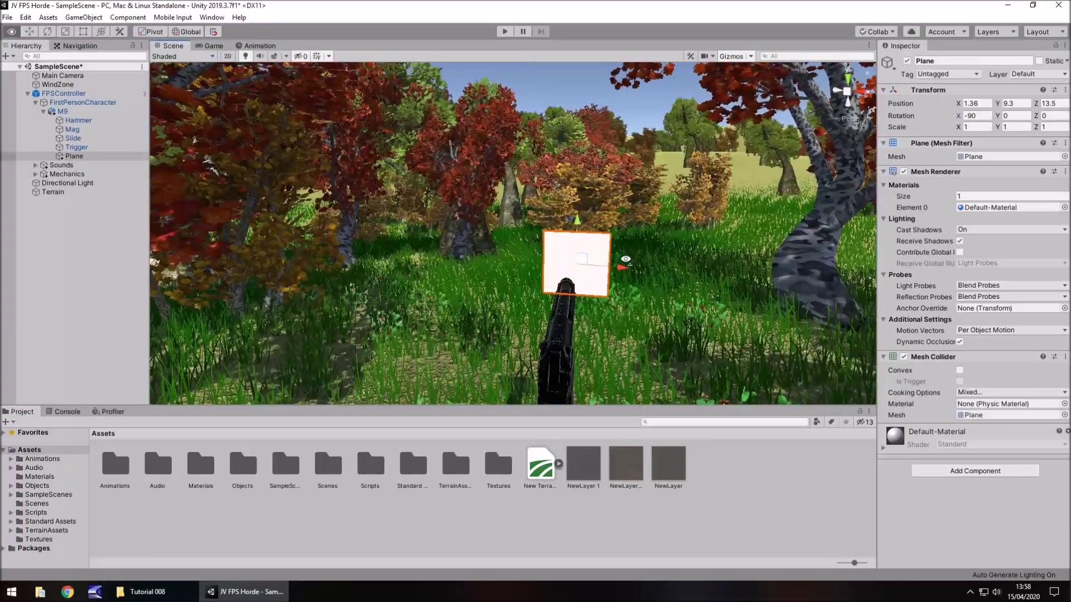
pyautogui.moveTo(622, 268); pyautogui.dragTo(613, 269)
pyautogui.click(976, 103)
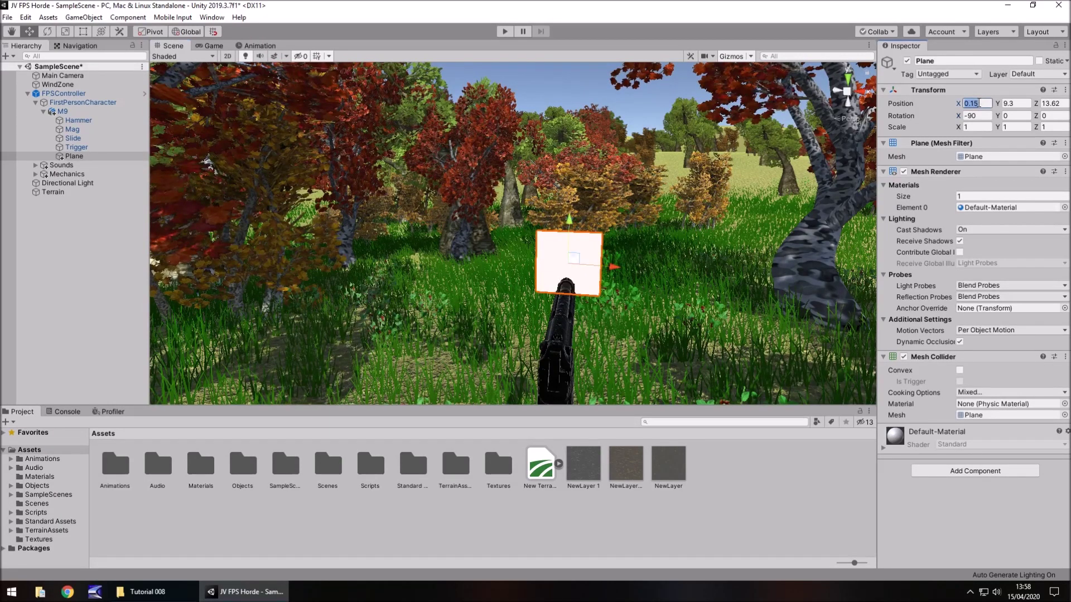
pyautogui.write('0')
# - Check the Plane's placement in the Game view, then return to the Scene view
pyautogui.moveTo(697, 307); pyautogui.dragTo(693, 277, button='middle')
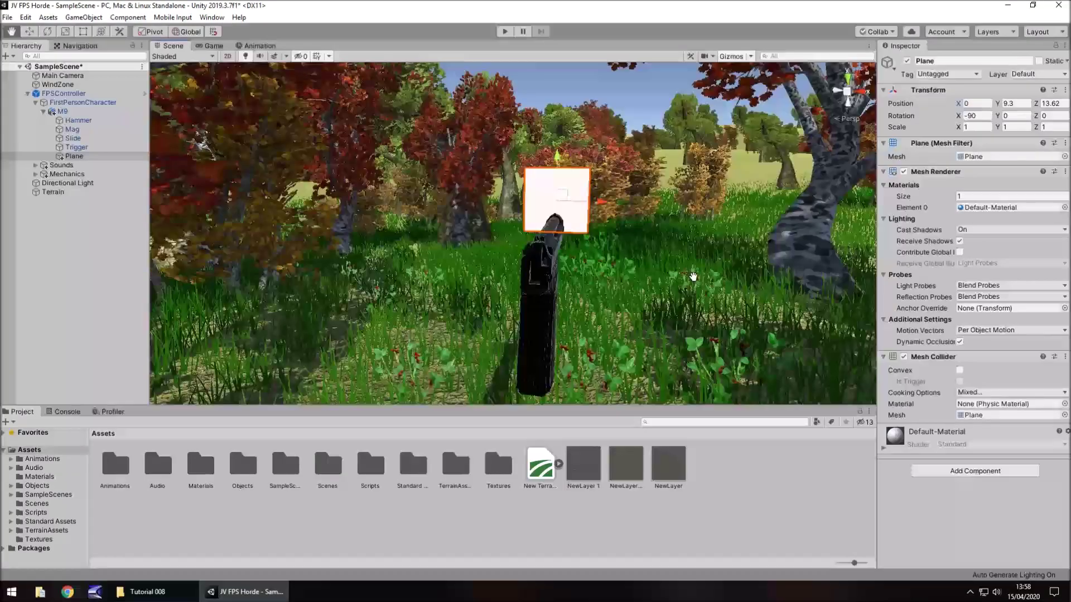
pyautogui.click(214, 46)
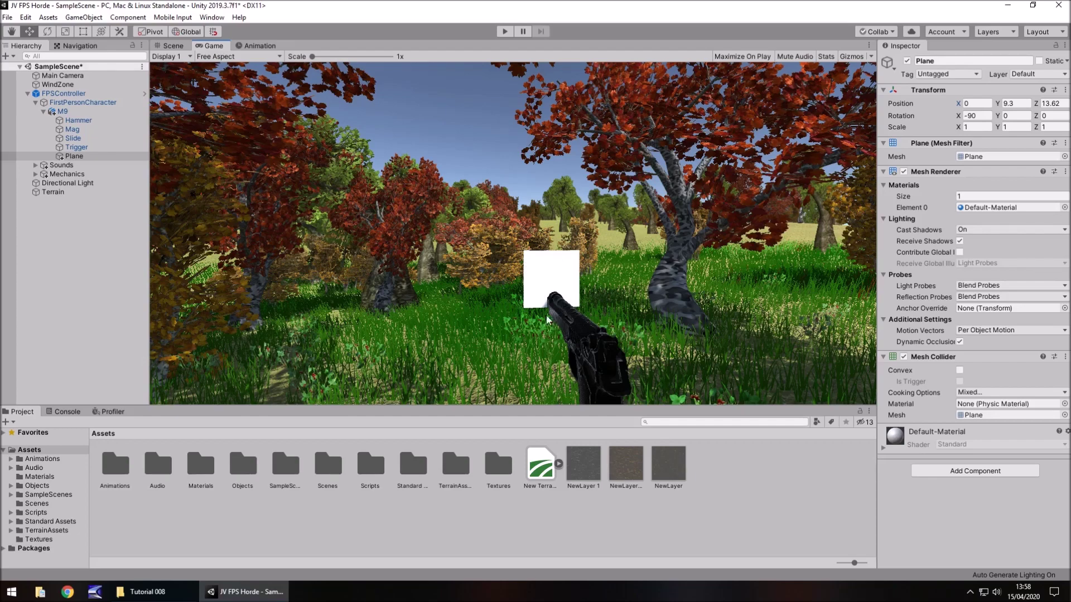
pyautogui.click(180, 47)
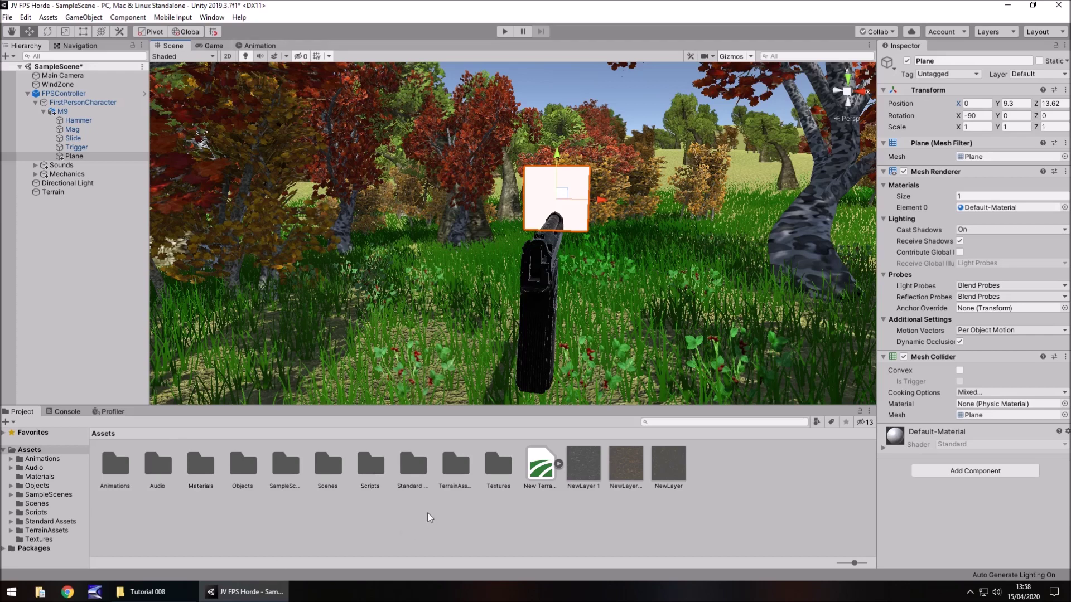
# - Import Flash.png into Assets/Textures and apply the Flash texture to the Plane
pyautogui.doubleClick(500, 468)
pyautogui.click(382, 488)
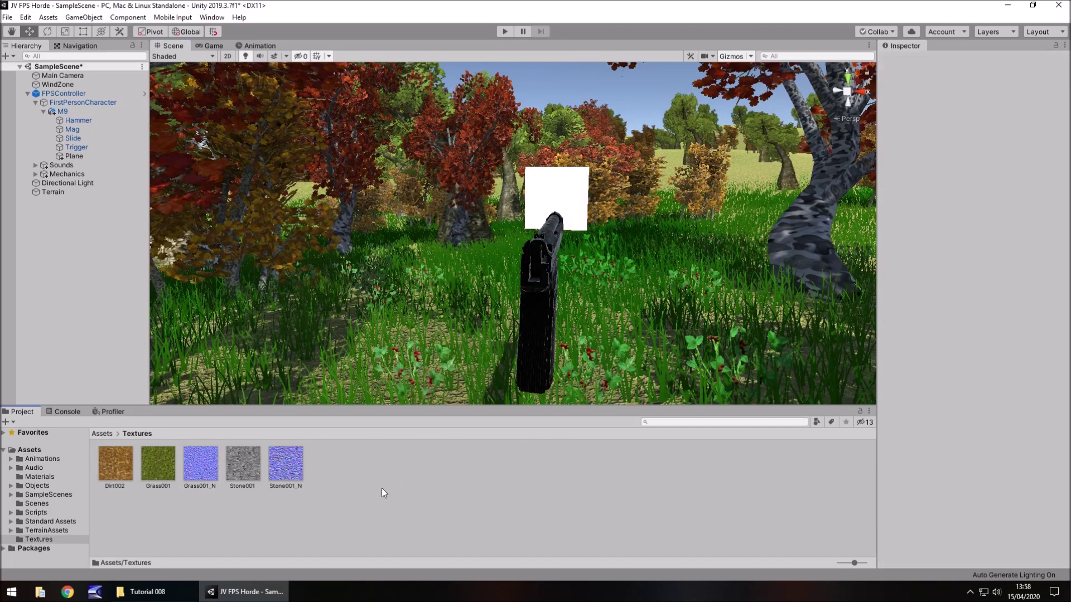
pyautogui.click(142, 591)
pyautogui.moveTo(148, 94); pyautogui.dragTo(345, 468)
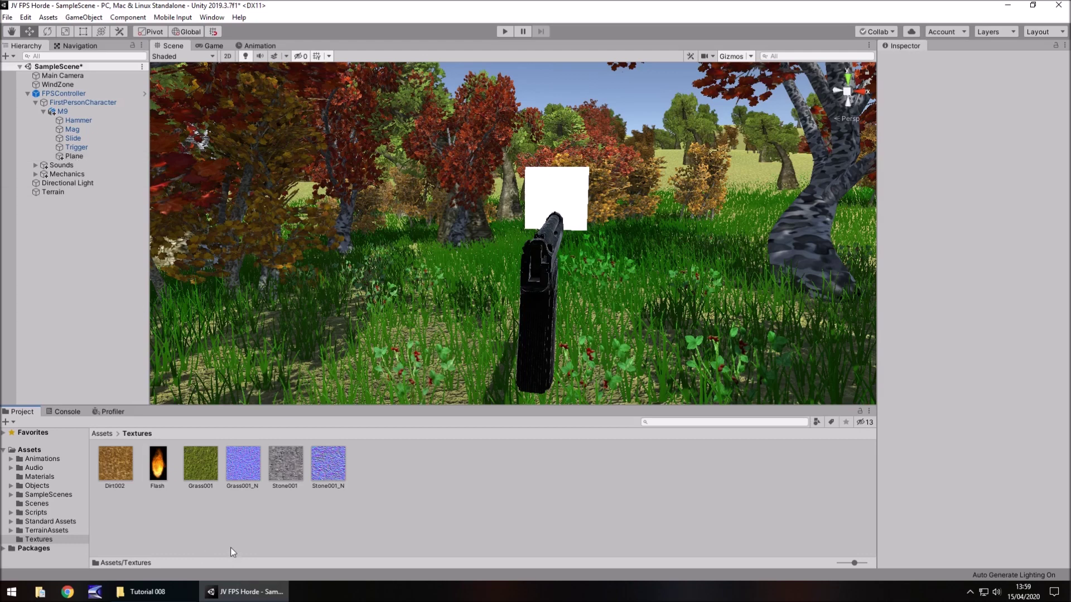
pyautogui.click(160, 465)
pyautogui.moveTo(160, 467); pyautogui.dragTo(74, 156)
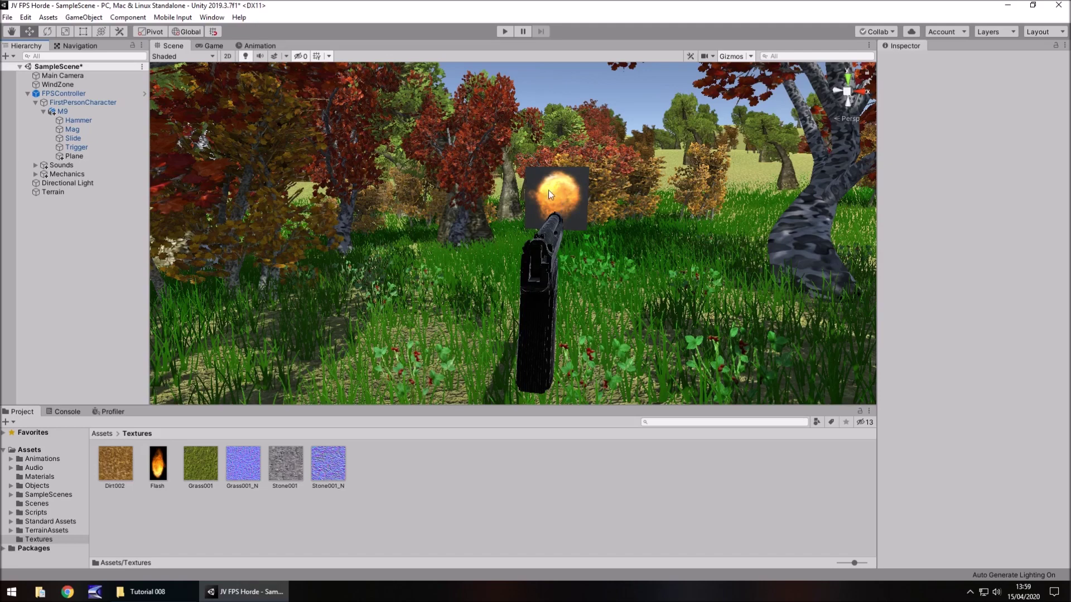
# - Set the flash plane's rotation to X 0 and Y 180
pyautogui.click(112, 156)
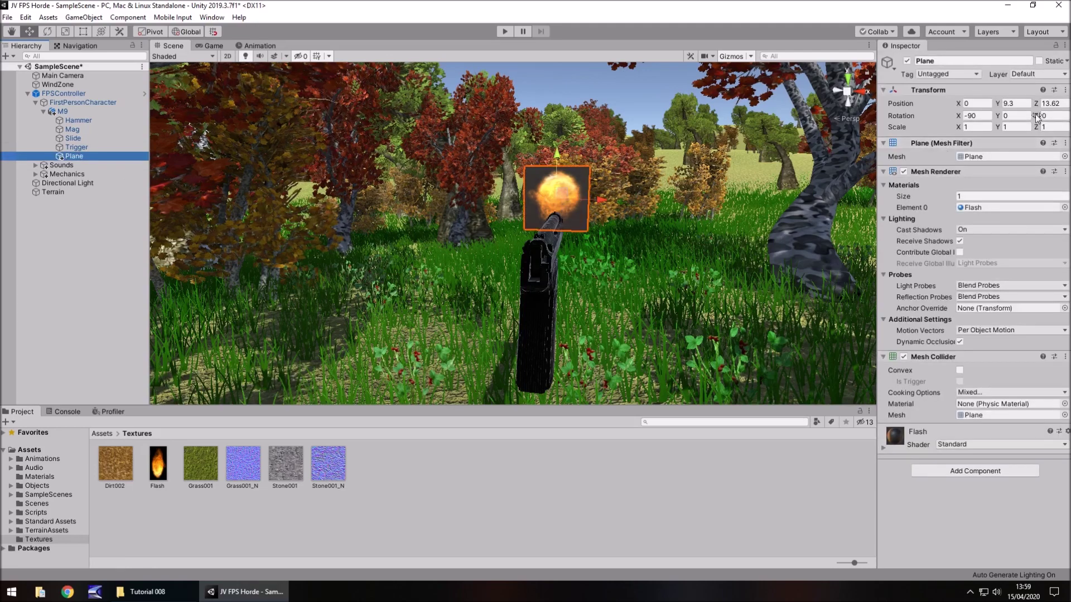
pyautogui.moveTo(1000, 116); pyautogui.dragTo(918, 106)
pyautogui.click(1042, 116)
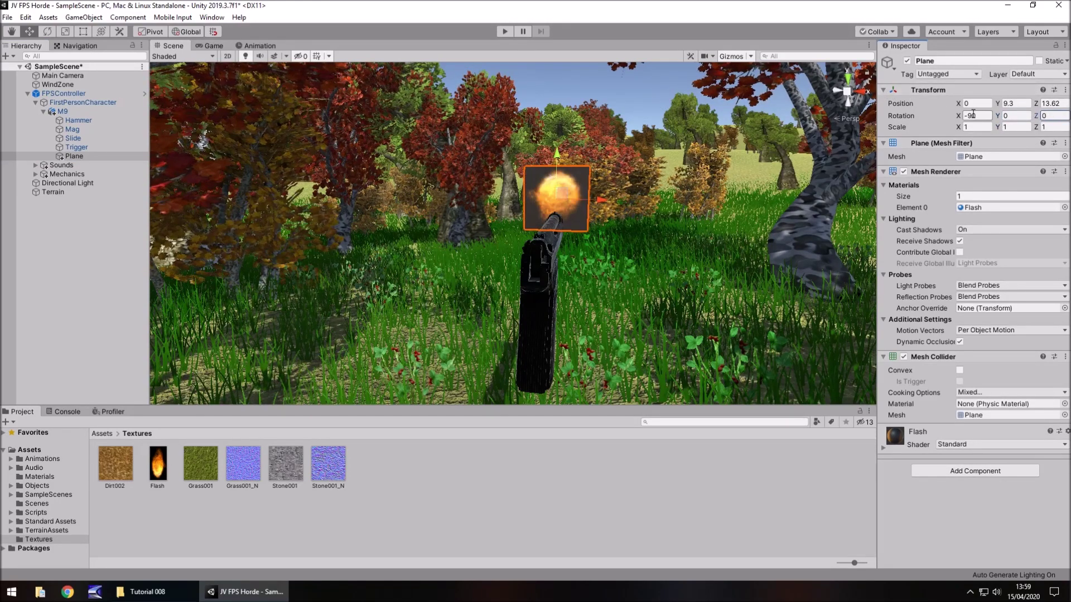
pyautogui.click(976, 115)
pyautogui.write('0')
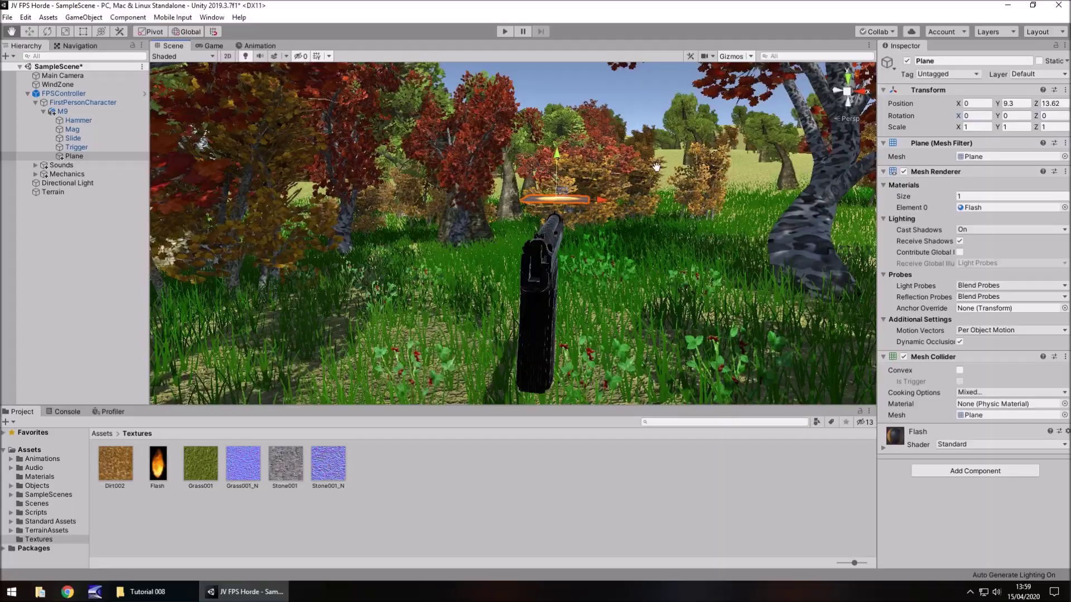
pyautogui.keyDown('alt'); pyautogui.moveTo(663, 157); pyautogui.dragTo(630, 235); pyautogui.keyUp('alt')
pyautogui.click(1013, 116)
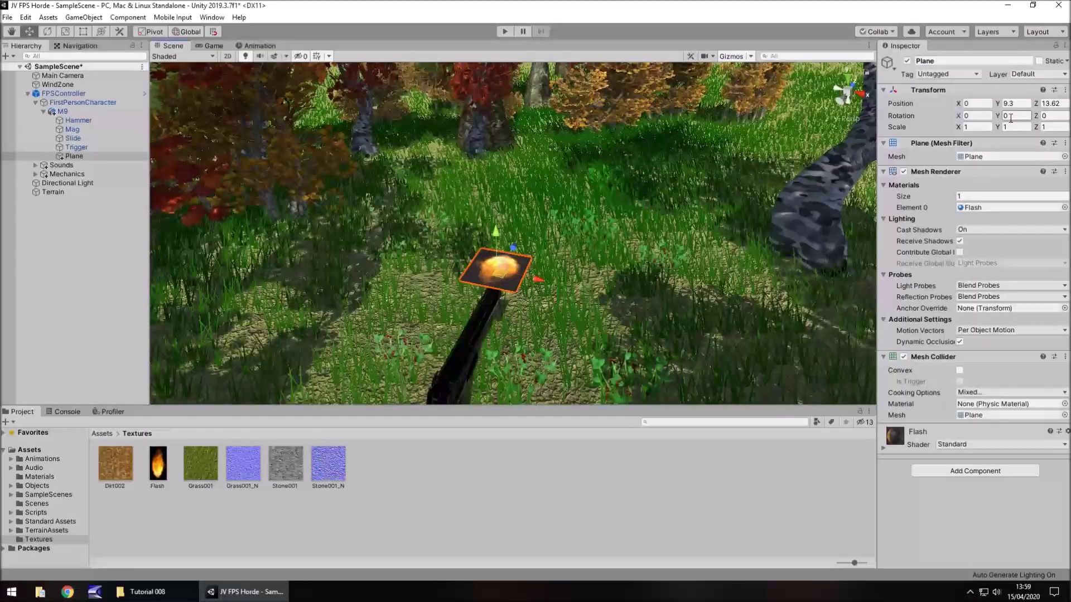
pyautogui.write('180')
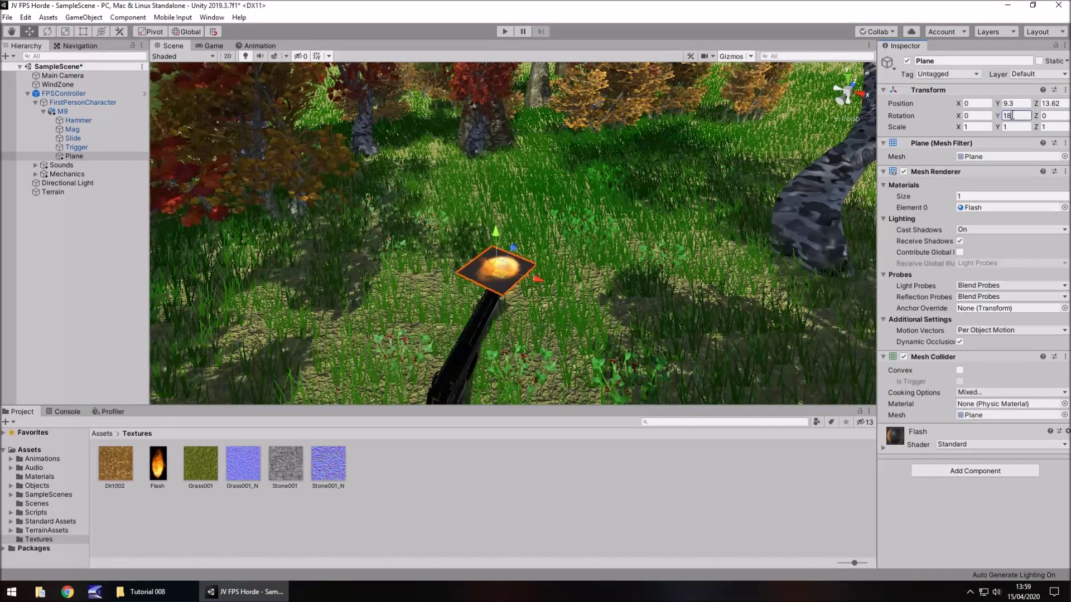
# - Tilt the flash plane upright to an X rotation of 90
pyautogui.click(981, 115)
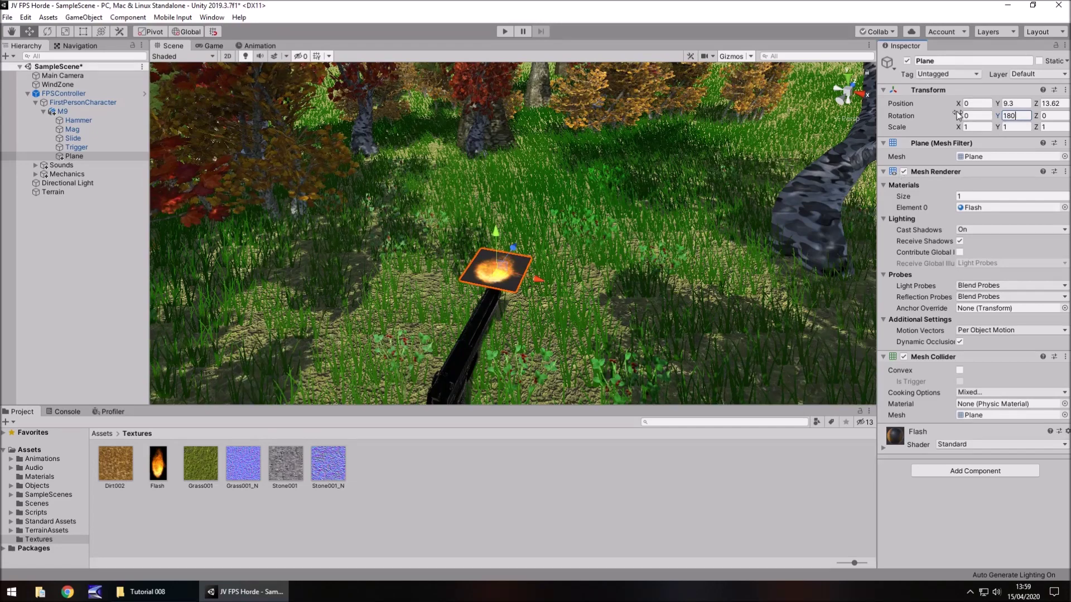
pyautogui.write('54.9')
pyautogui.moveTo(959, 115); pyautogui.dragTo(982, 117)
pyautogui.click(976, 116)
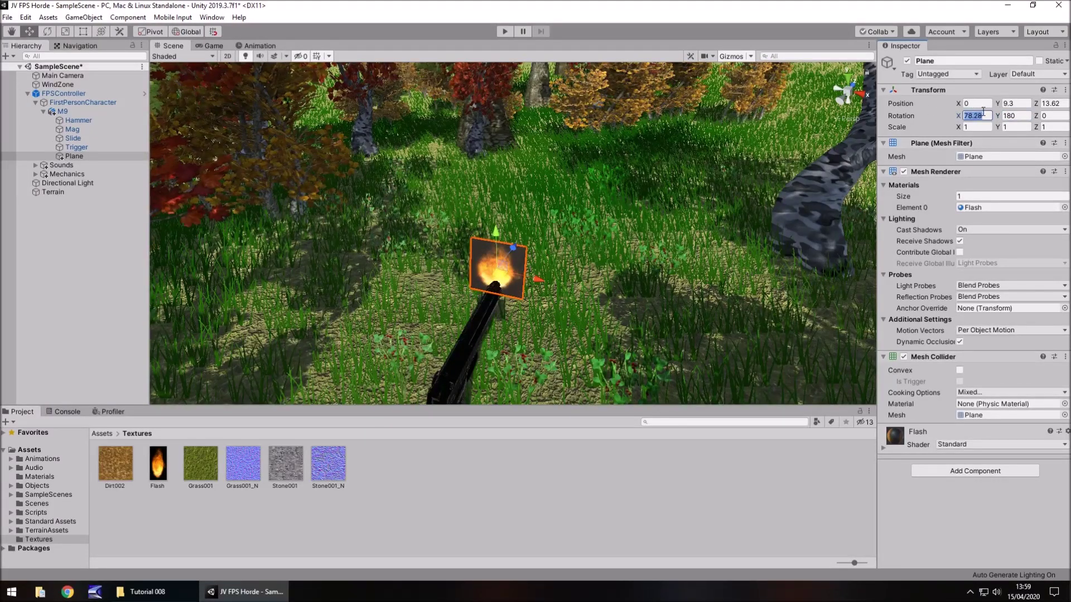
pyautogui.write('90')
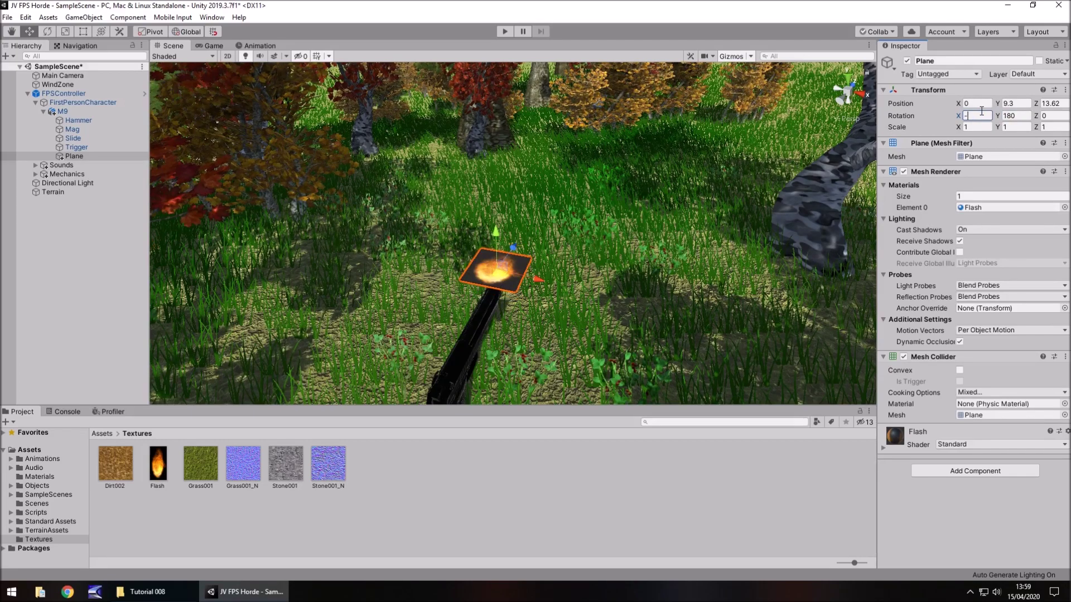
# - Move the flash plane onto the muzzle at position -0.06, 8.44, 13.03
pyautogui.moveTo(618, 241); pyautogui.dragTo(656, 165, button='right')
pyautogui.moveTo(666, 151); pyautogui.dragTo(667, 165)
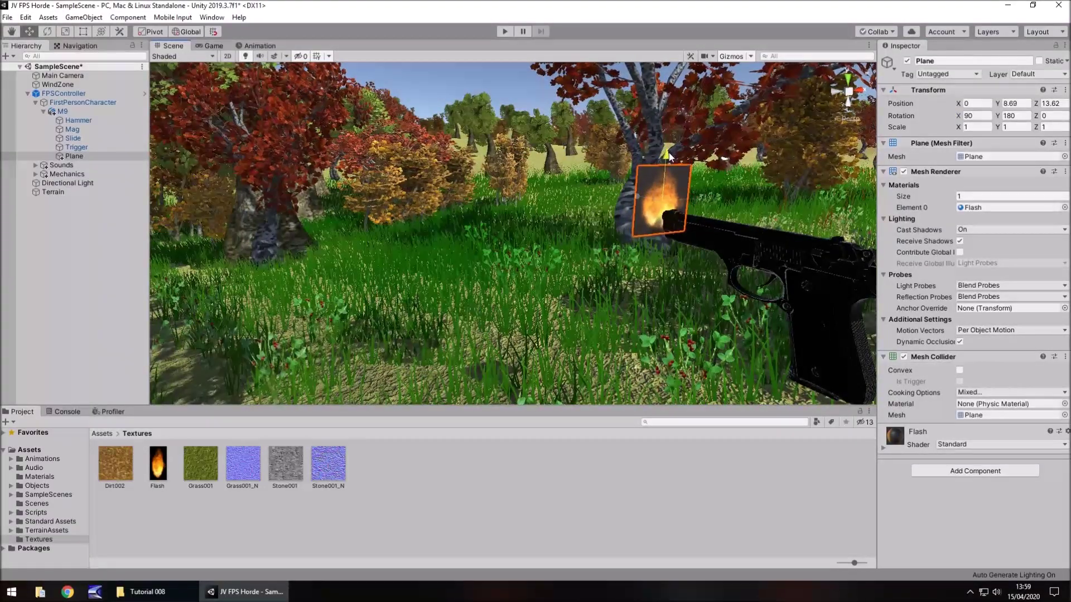
pyautogui.moveTo(691, 259); pyautogui.dragTo(594, 237, button='right')
pyautogui.moveTo(542, 226); pyautogui.dragTo(547, 228)
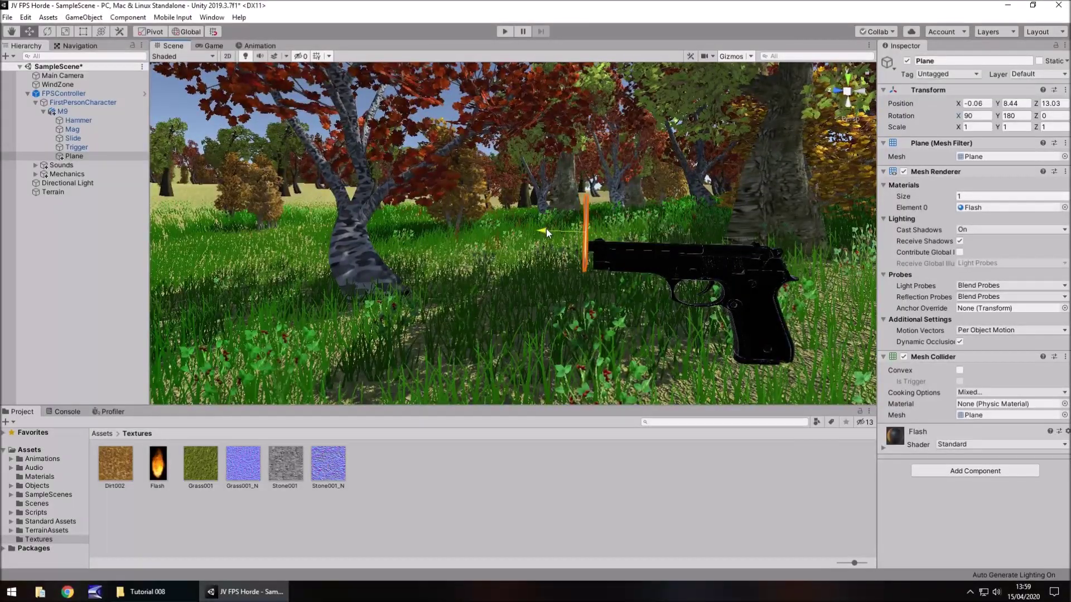
pyautogui.moveTo(707, 203); pyautogui.dragTo(419, 263, button='right')
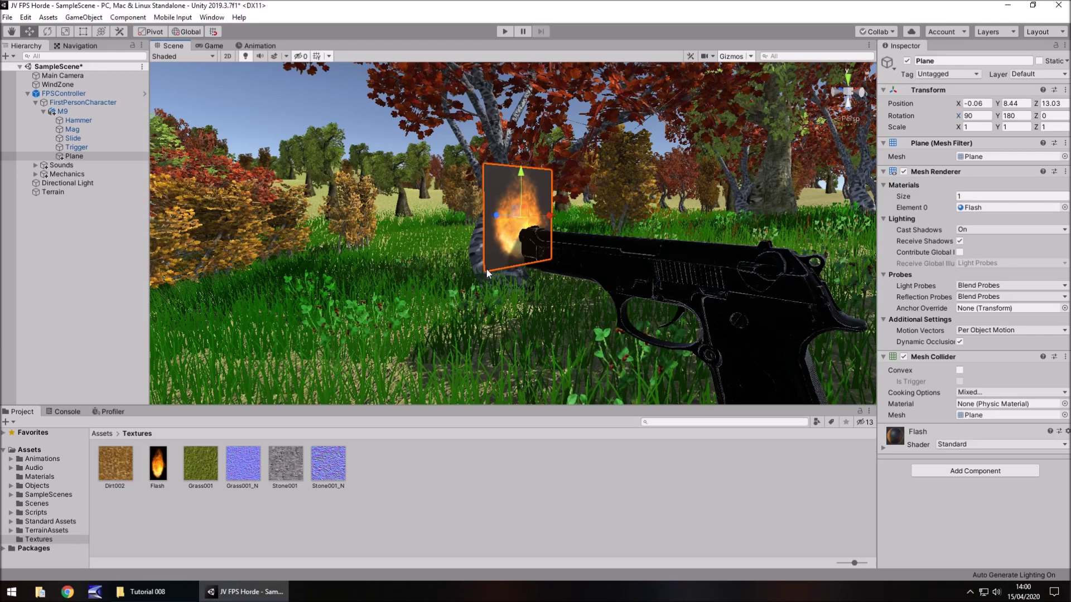
# - Set the Flash material's Rendering Mode to Fade
pyautogui.click(42, 476)
pyautogui.click(159, 469)
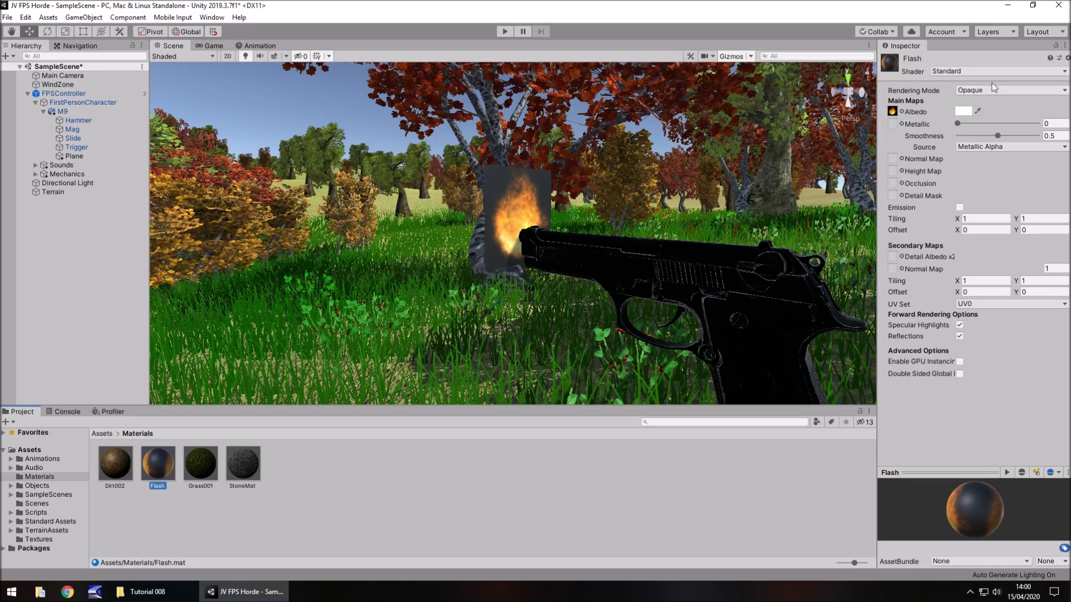
pyautogui.click(1011, 89)
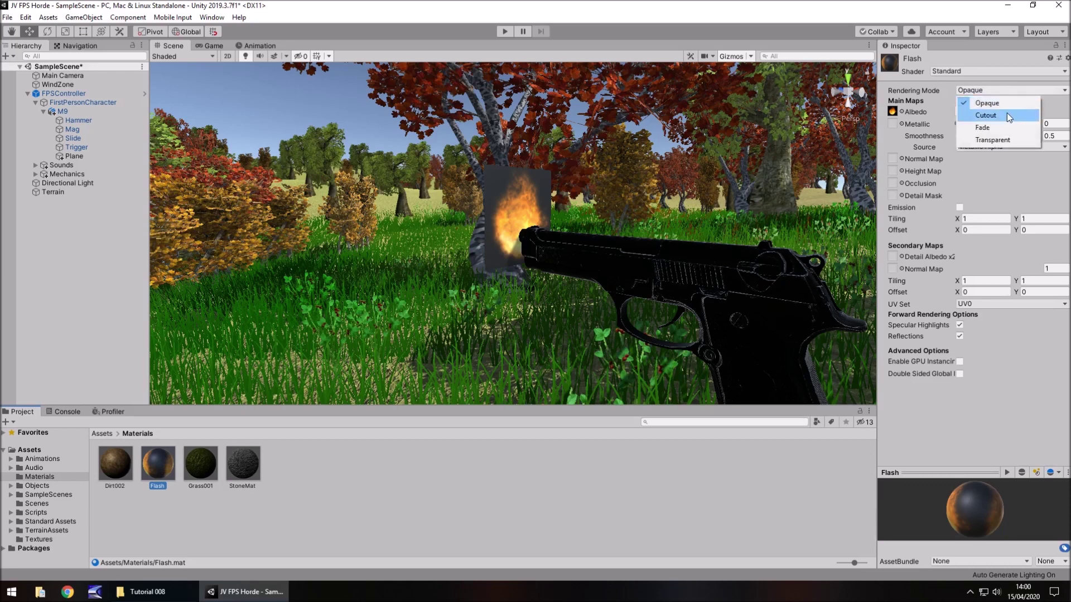
pyautogui.press('Escape')
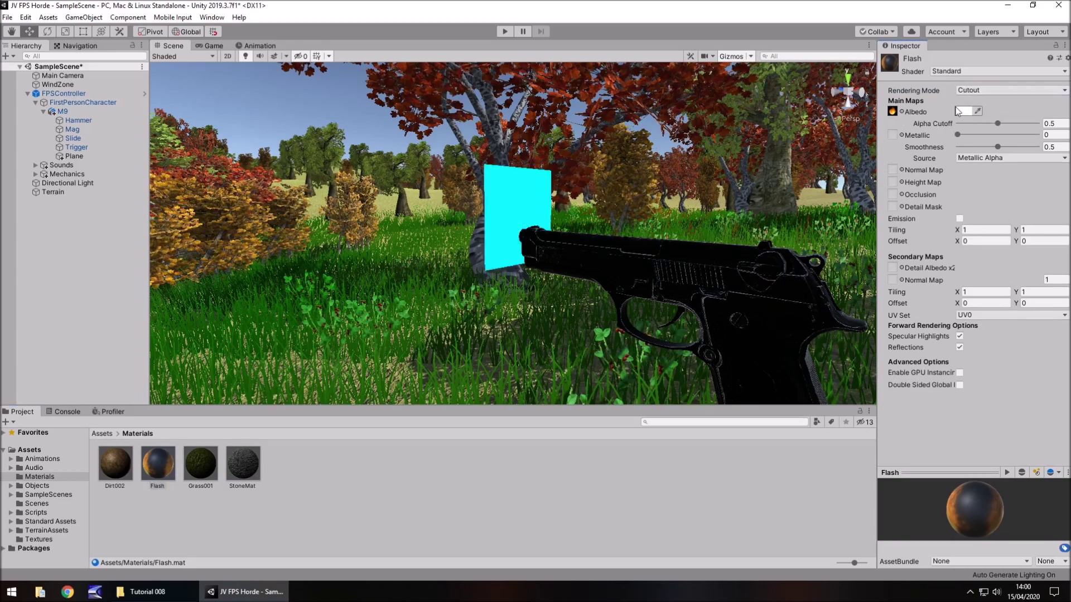
pyautogui.moveTo(787, 199); pyautogui.dragTo(859, 190, button='right')
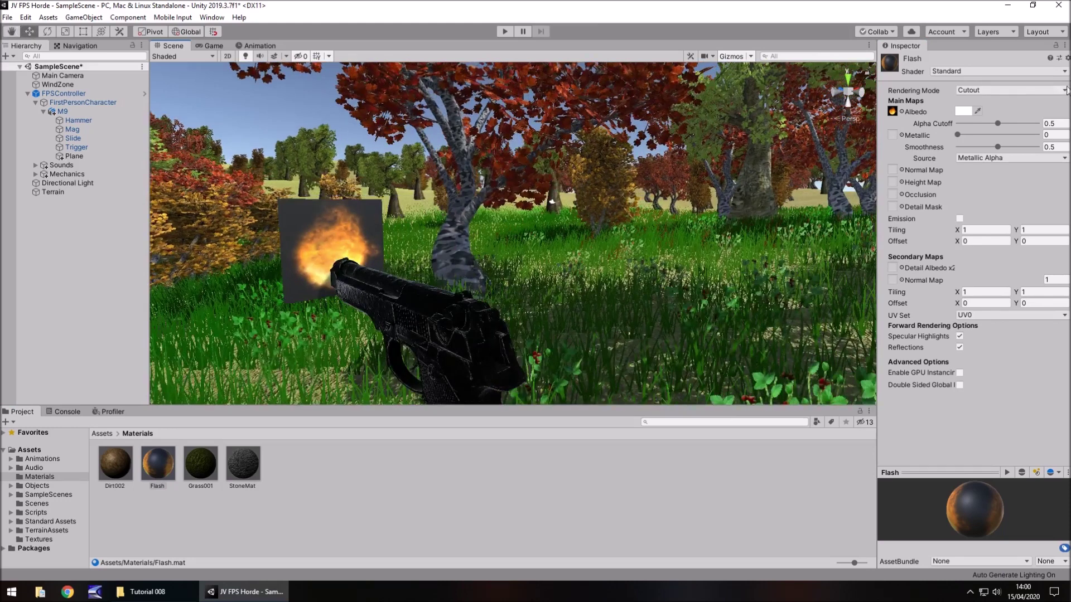
pyautogui.click(1015, 91)
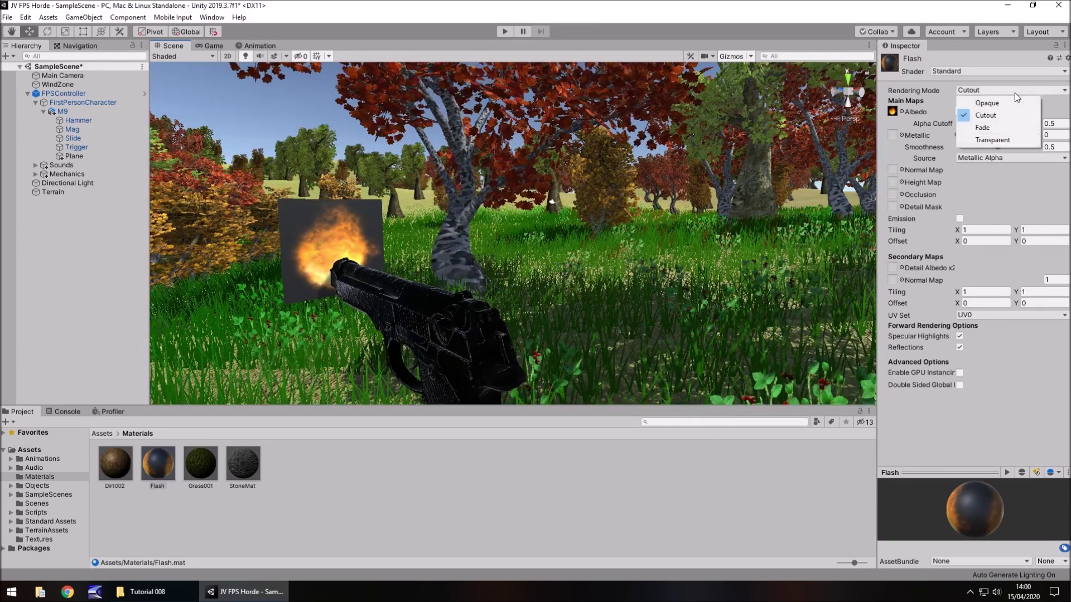
pyautogui.click(994, 128)
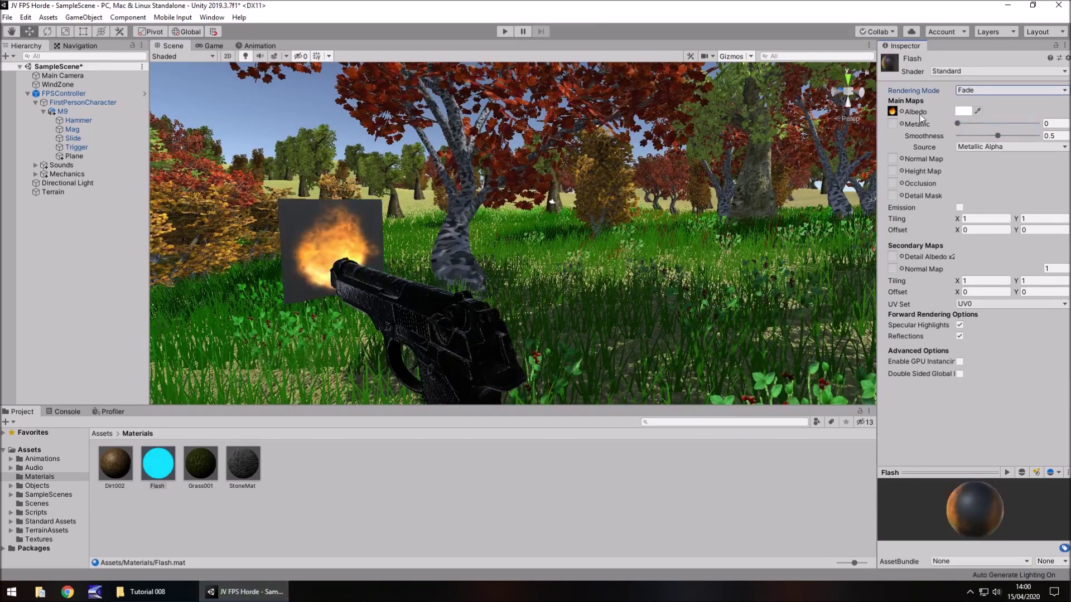
# - Adjust the Flash material's albedo alpha, leaving it at full 255
pyautogui.click(963, 112)
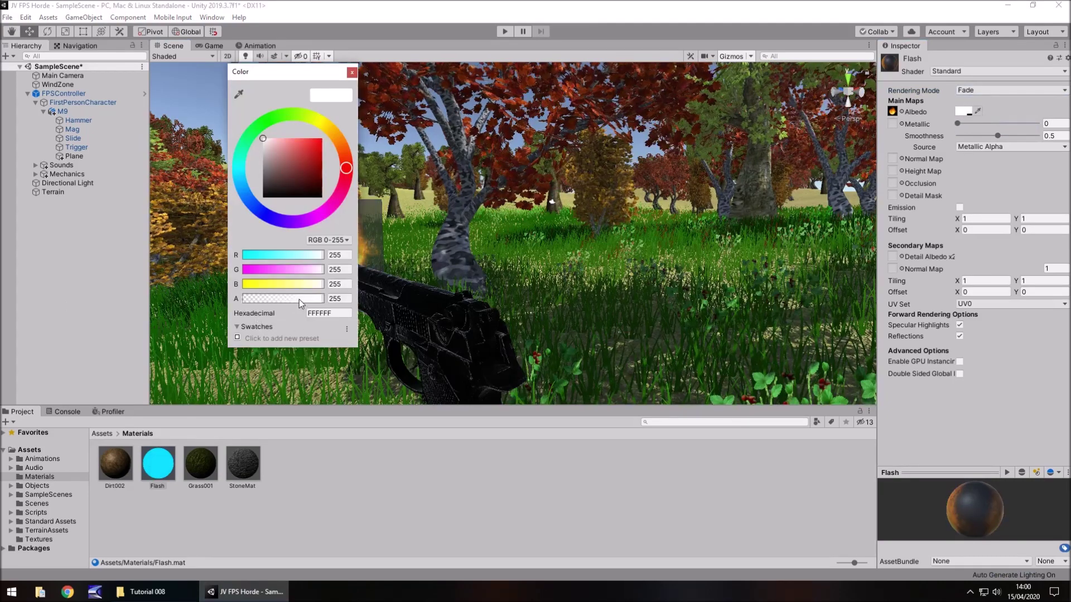
pyautogui.moveTo(299, 300)
pyautogui.mouseDown()
pyautogui.moveTo(267, 305)
pyautogui.moveTo(290, 304)
pyautogui.mouseUp()
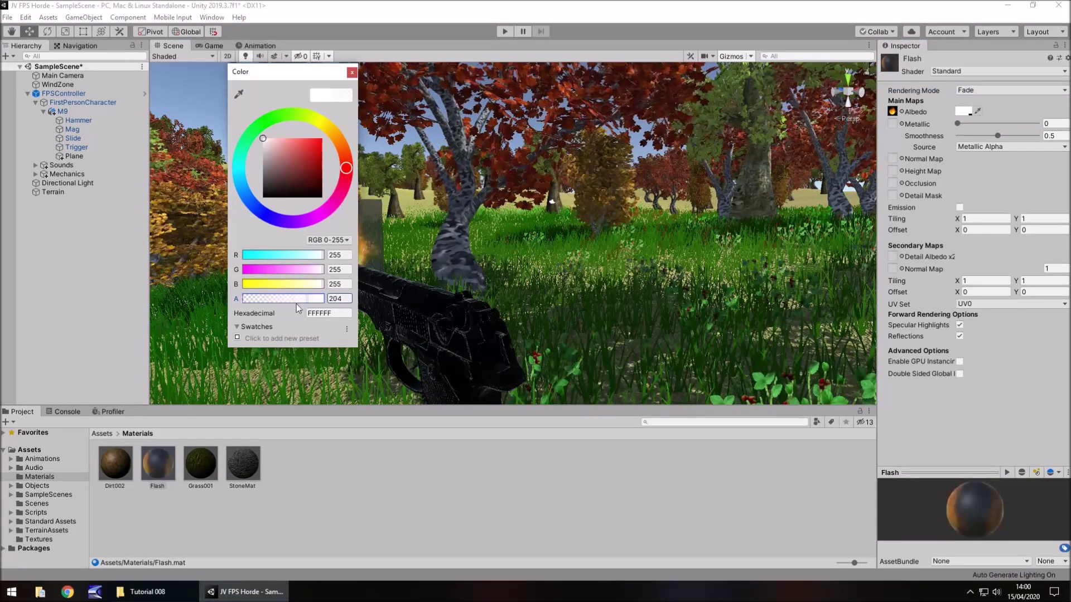
pyautogui.moveTo(277, 71); pyautogui.dragTo(332, 86)
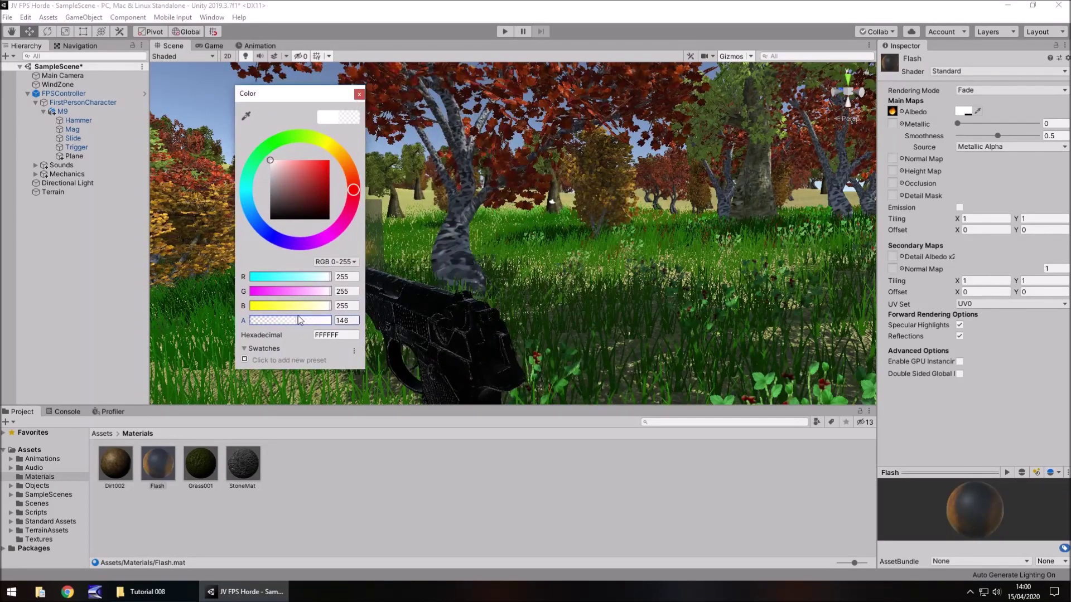
pyautogui.moveTo(298, 317); pyautogui.dragTo(334, 319)
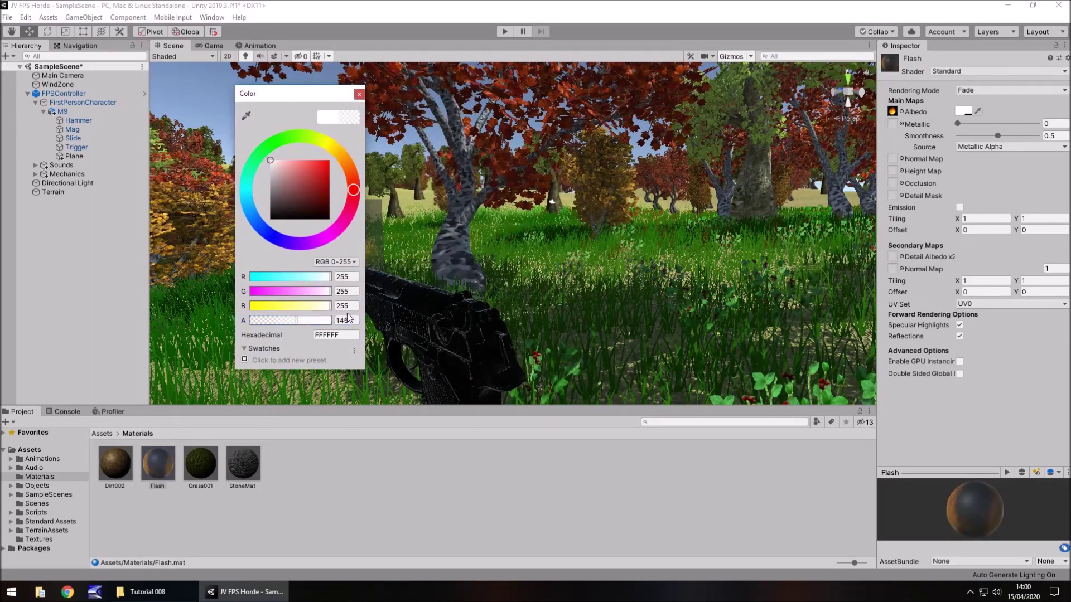
pyautogui.click(359, 95)
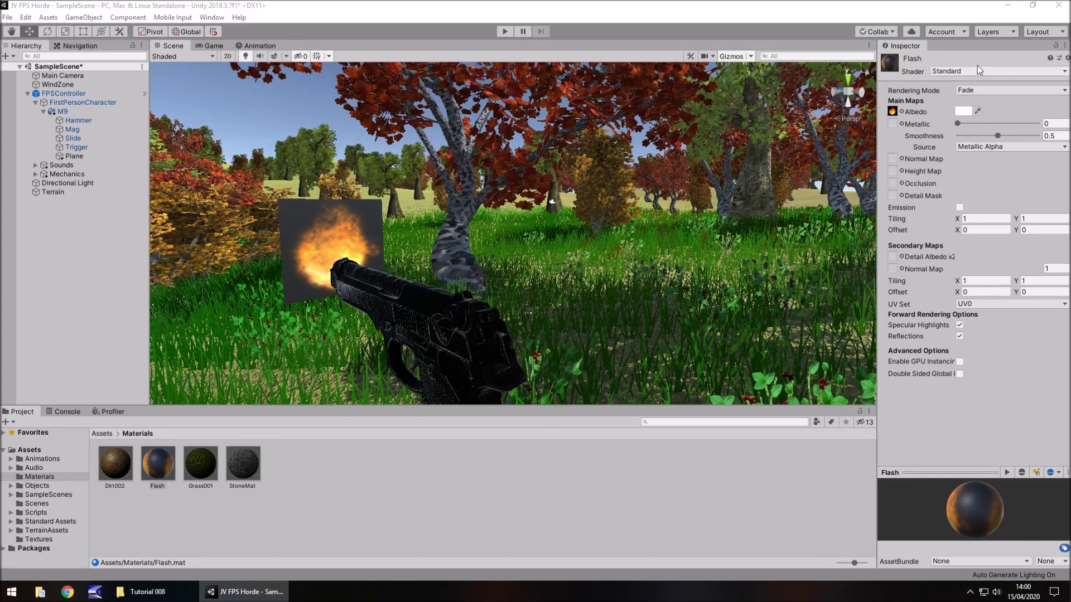
pyautogui.click(1019, 72)
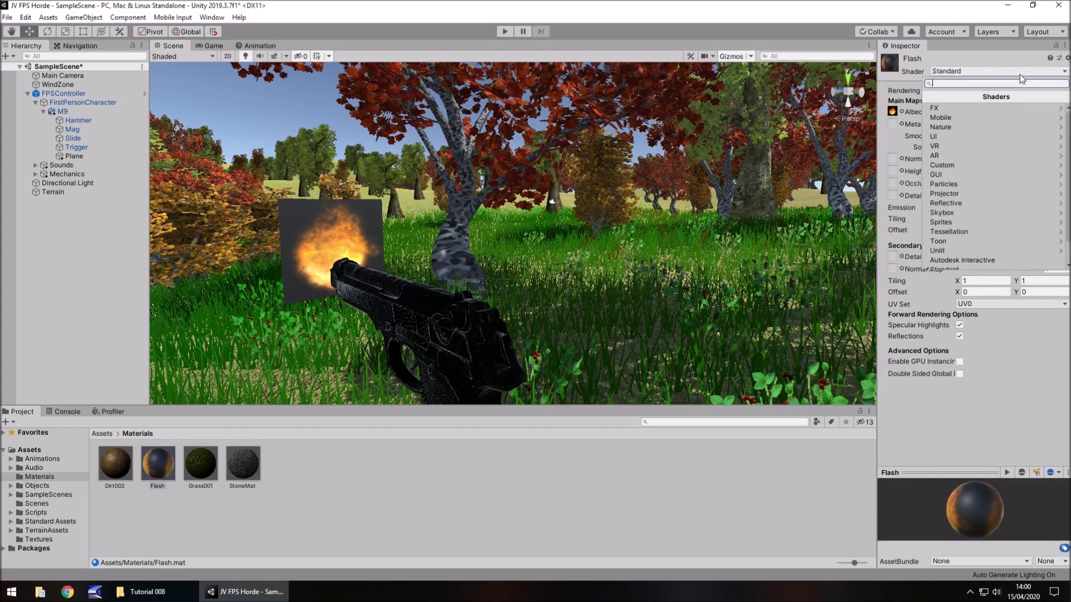
# - Try the Particles/Priority Additive and Standard shaders on Flash, undoing Standard
pyautogui.click(959, 186)
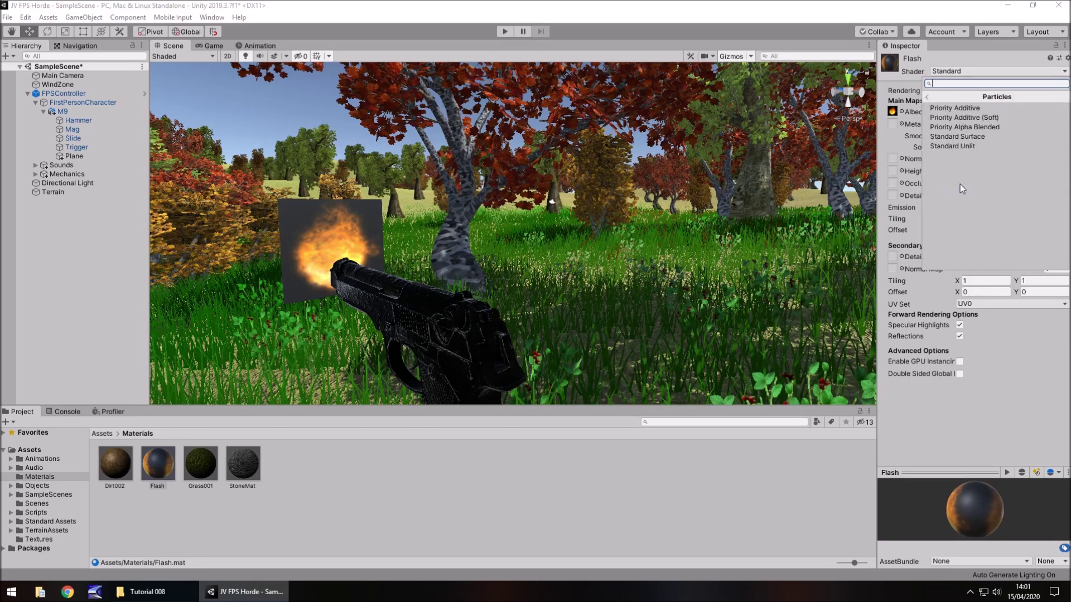
pyautogui.click(958, 108)
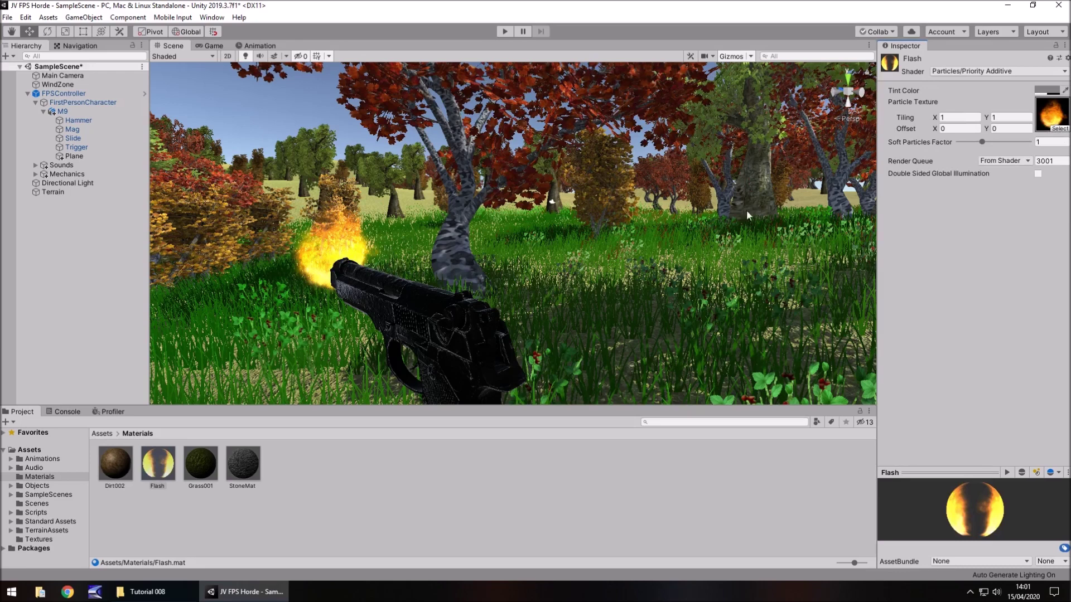
pyautogui.click(984, 72)
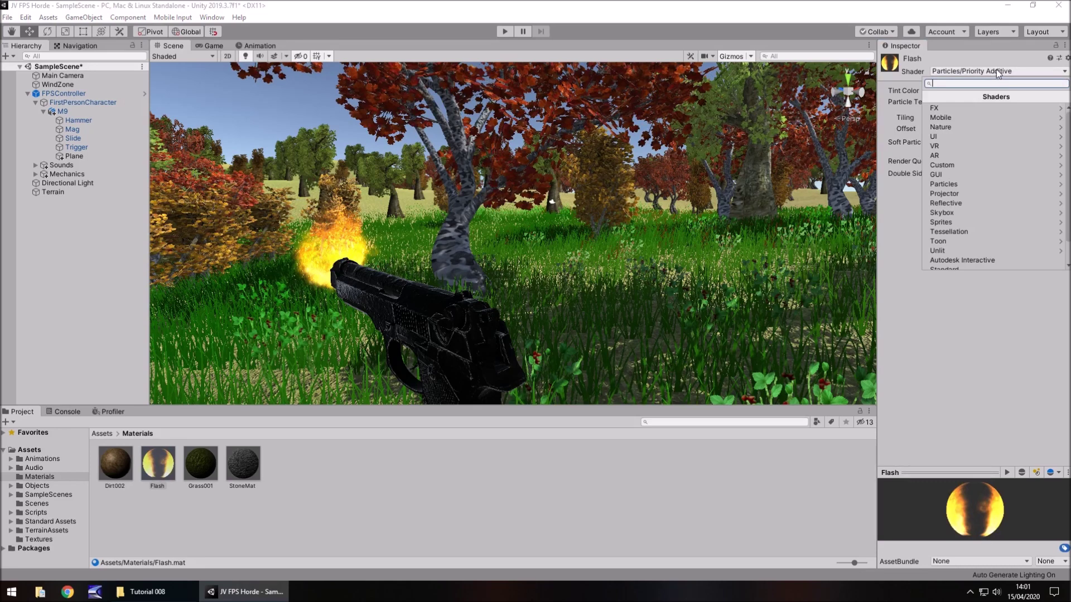
pyautogui.scroll(-2, 978, 192)
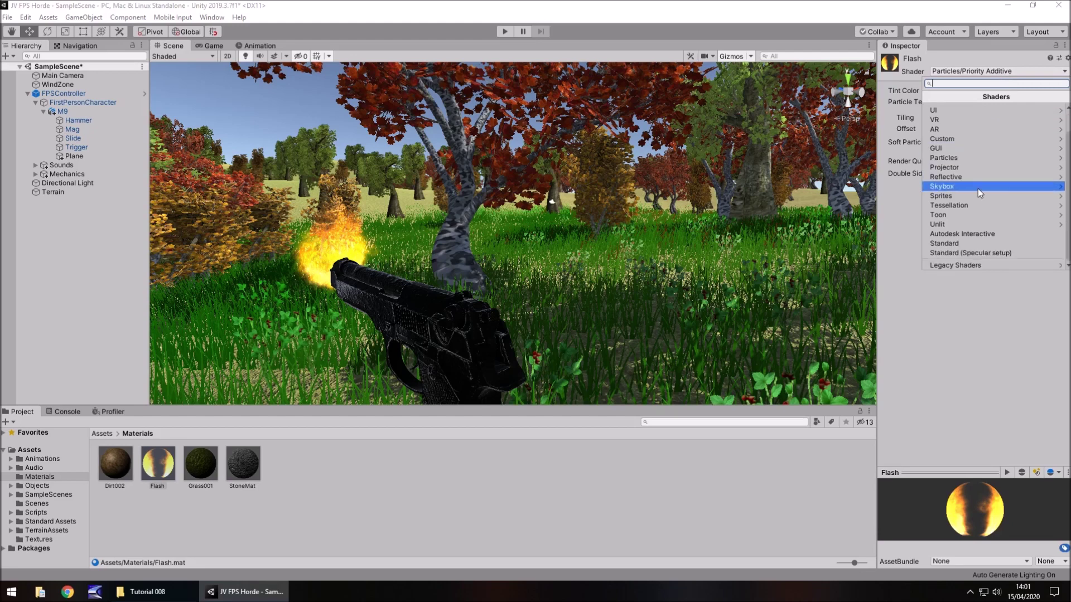
pyautogui.click(965, 243)
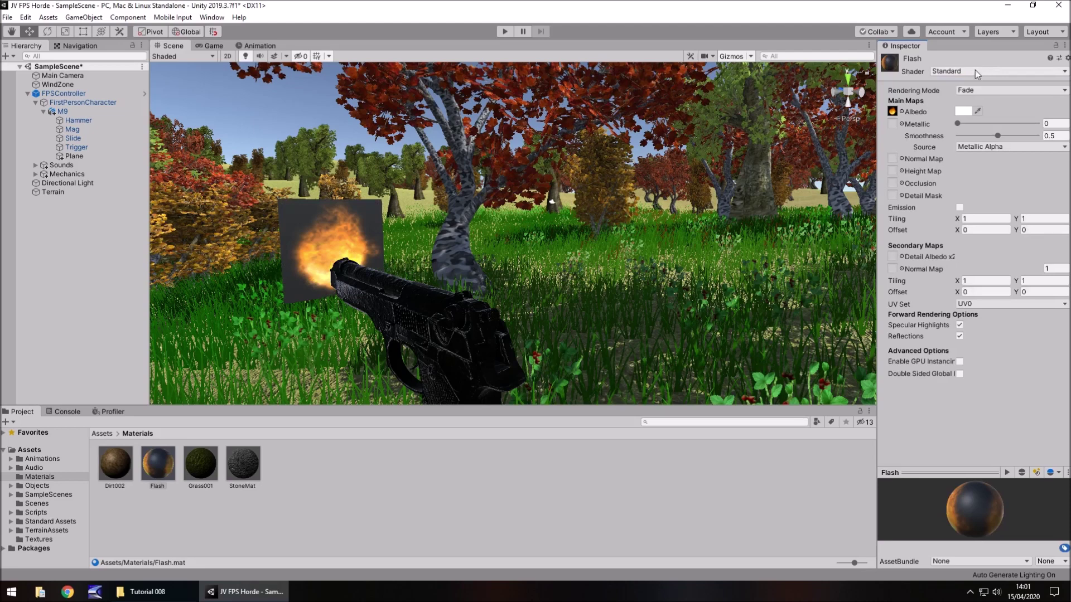
pyautogui.hotkey('ctrl', 'z')
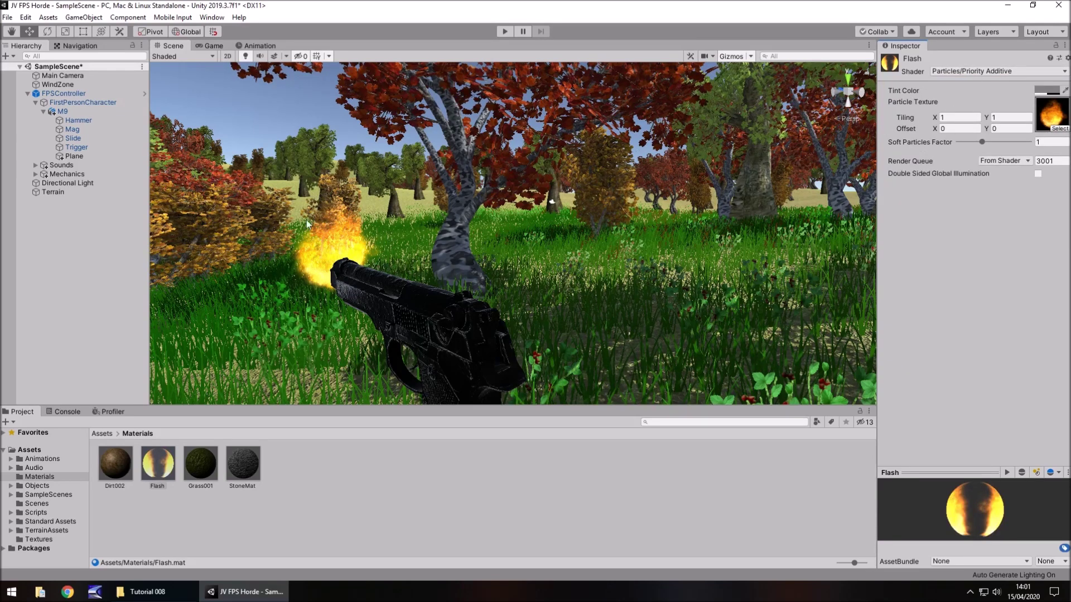
# - Give the Flash material the Reflective/Diffuse Reflection Spec shader
pyautogui.click(991, 71)
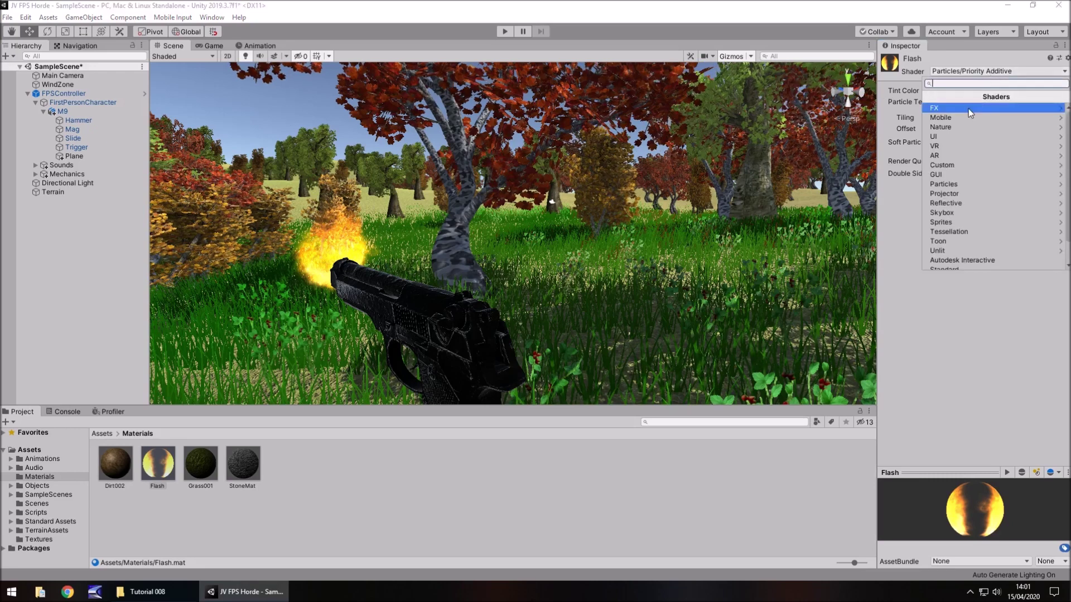
pyautogui.click(951, 202)
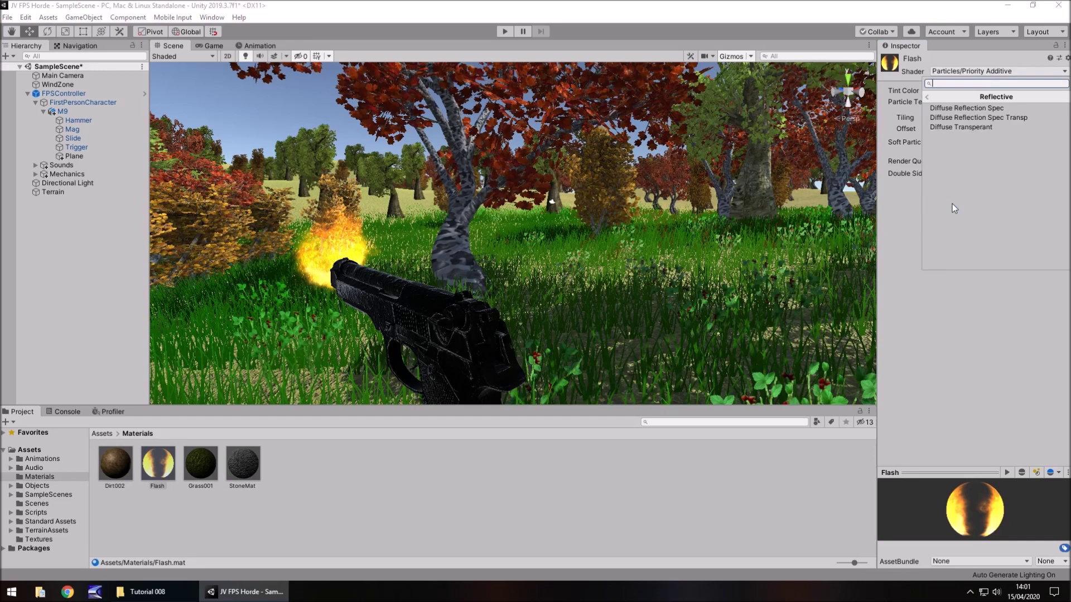
pyautogui.click(978, 108)
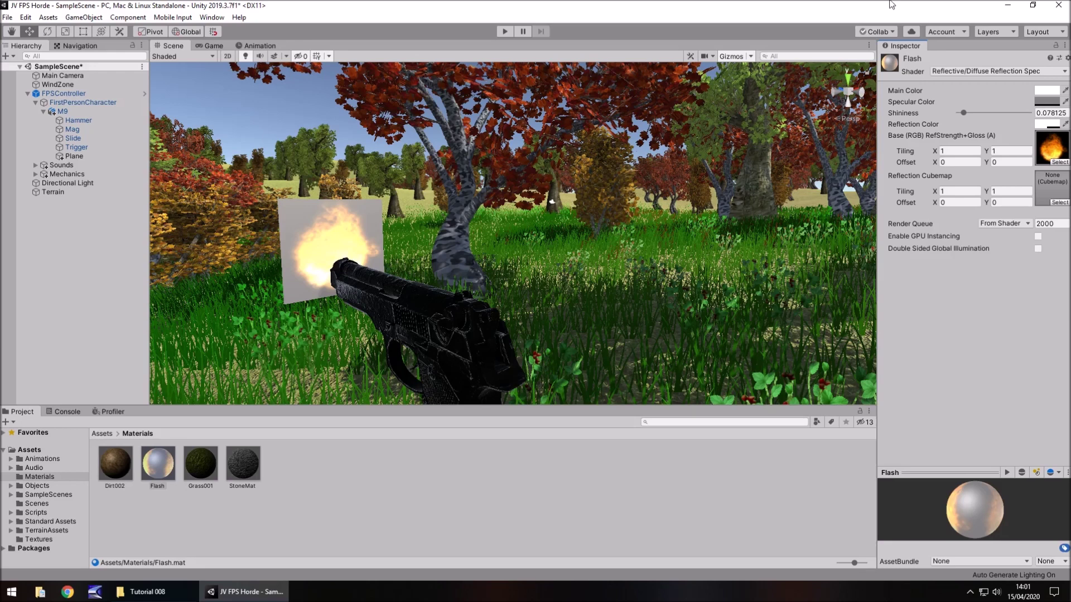
# - Apply the Mobile/Particles/Additive shader to the Flash material
pyautogui.click(989, 72)
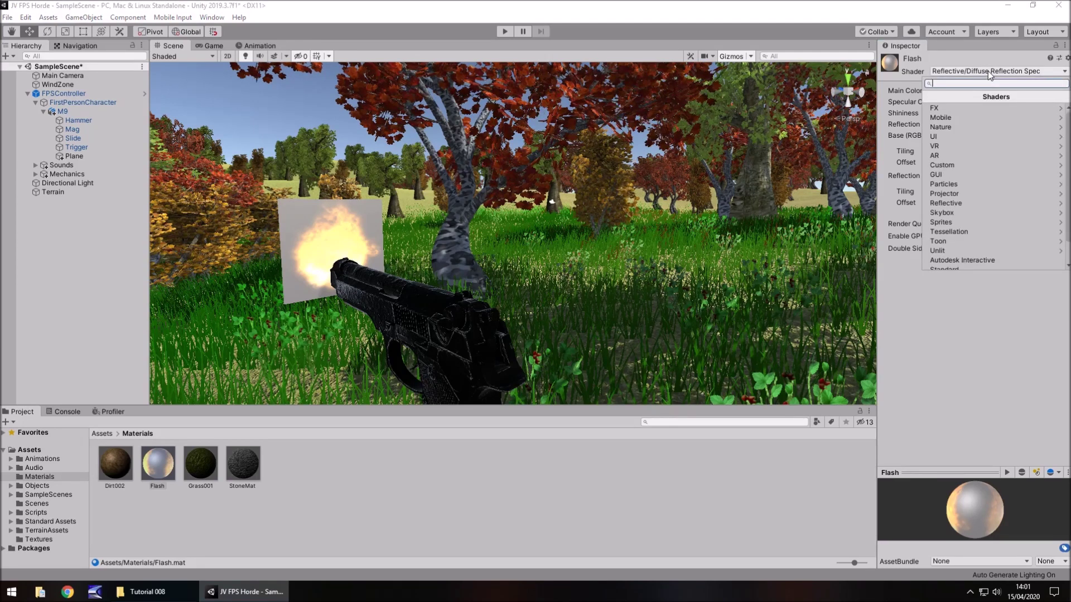
pyautogui.click(966, 119)
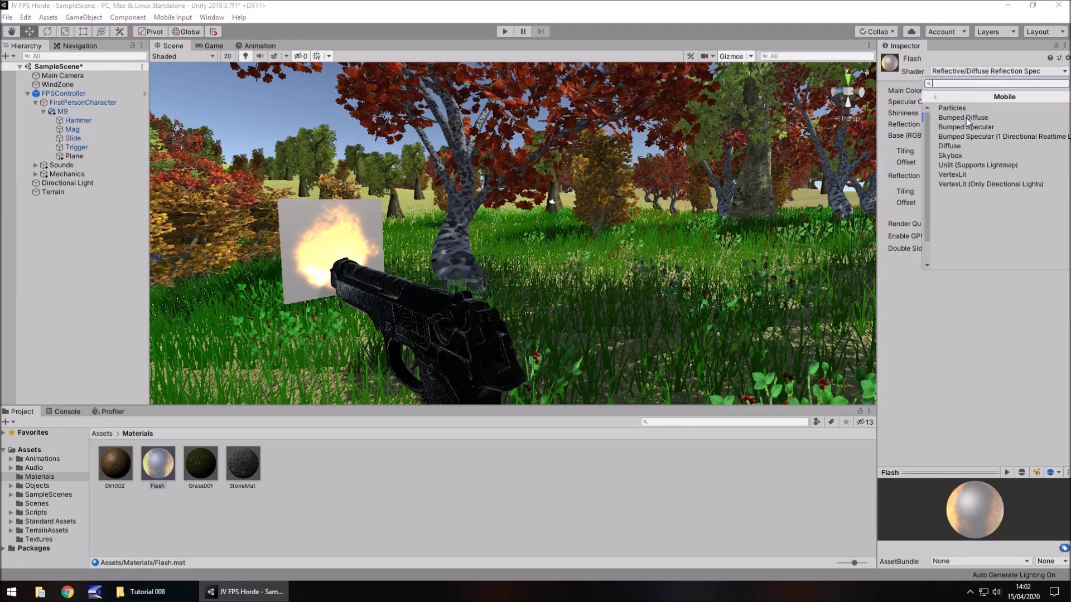
pyautogui.click(951, 109)
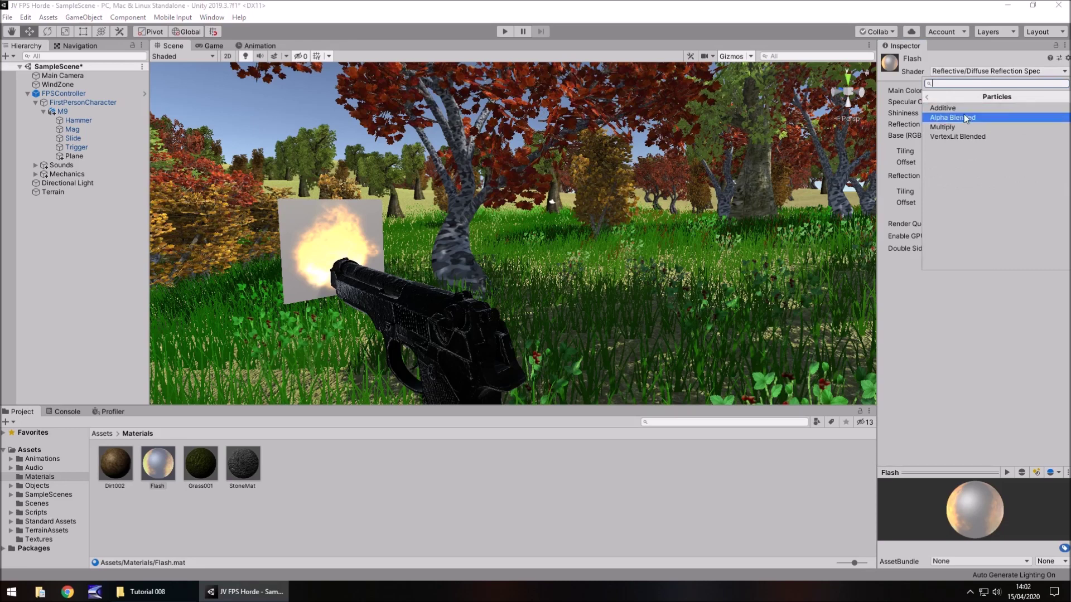
pyautogui.click(950, 109)
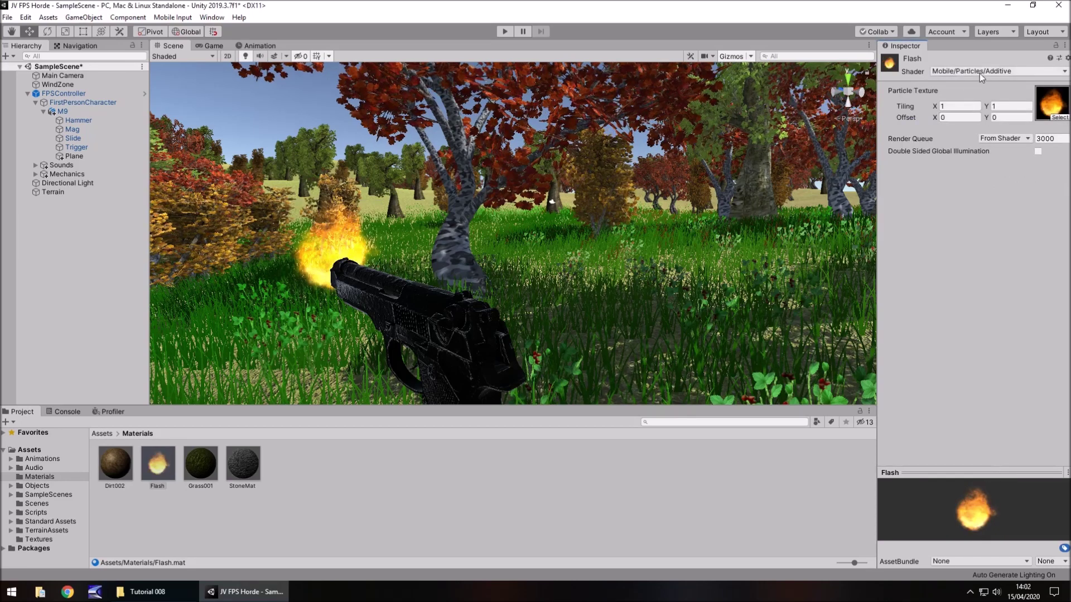
# - Try the Mobile/Particles/Multiply shader on Flash, then browse the Sprites shaders
pyautogui.click(980, 72)
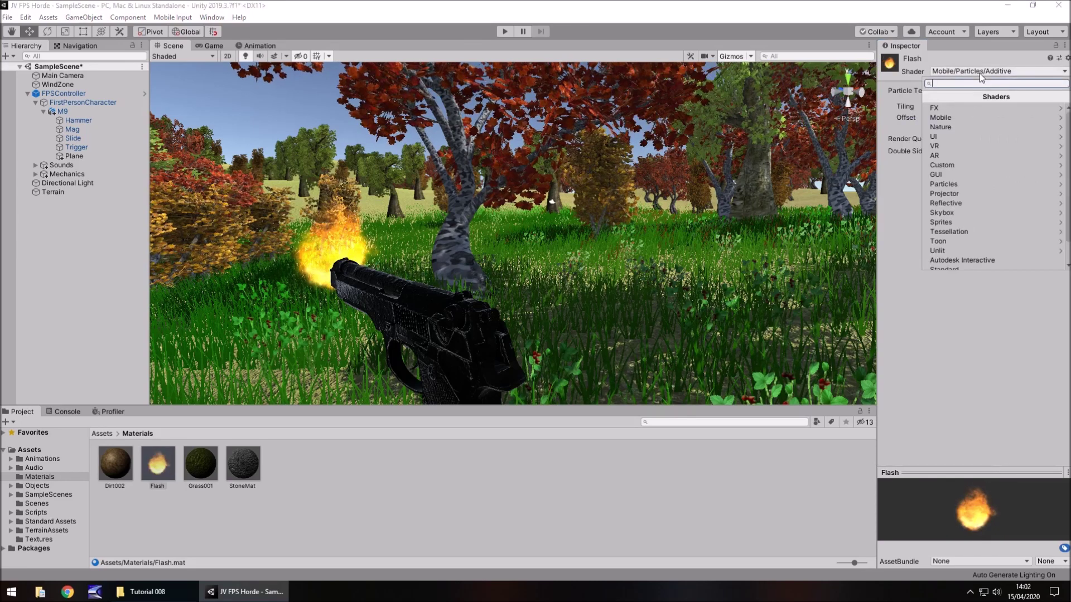
pyautogui.click(957, 117)
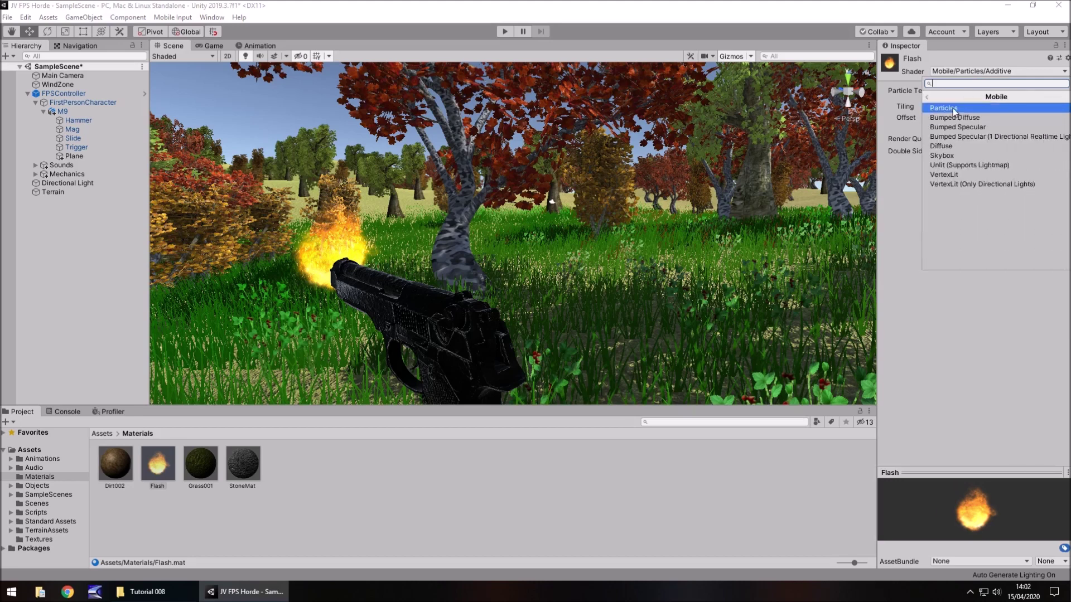
pyautogui.click(960, 108)
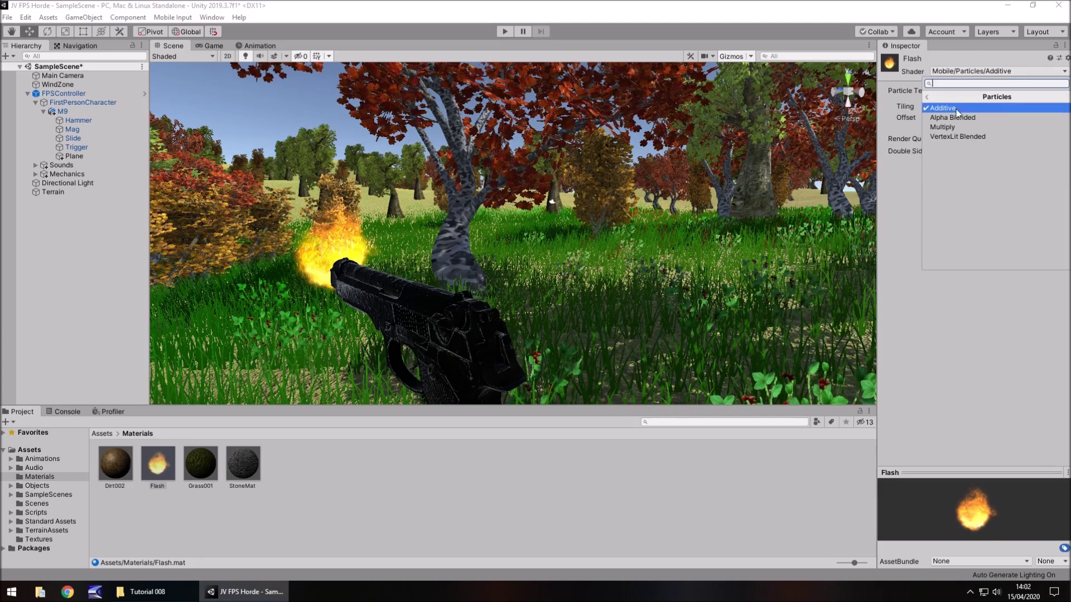
pyautogui.click(952, 126)
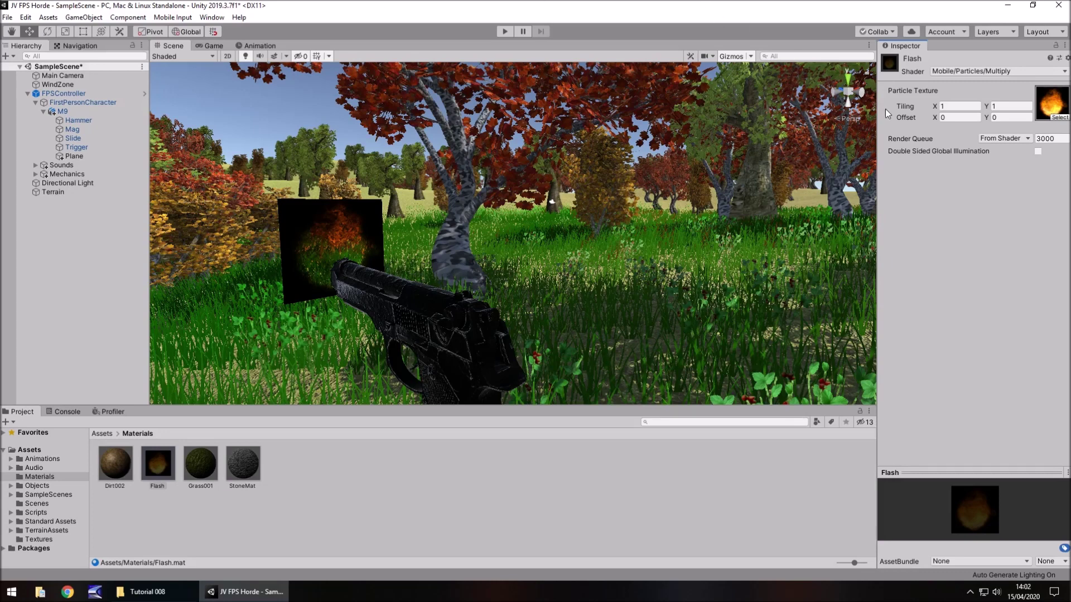
pyautogui.click(1007, 75)
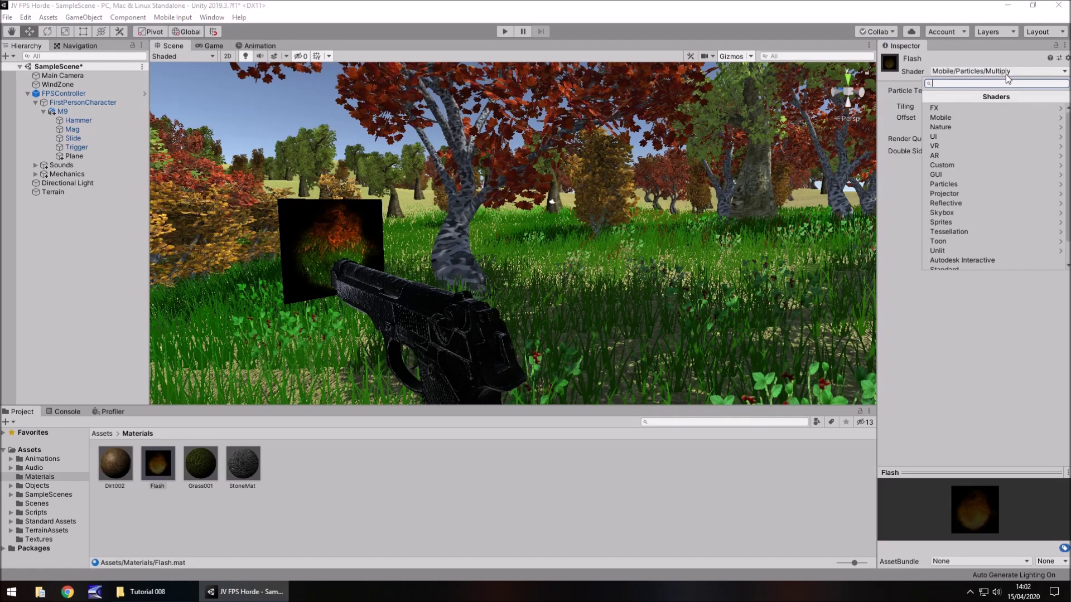
pyautogui.click(951, 222)
# - Apply Sprites/Diffuse, then Particles/Priority Additive to the Flash material
pyautogui.click(941, 117)
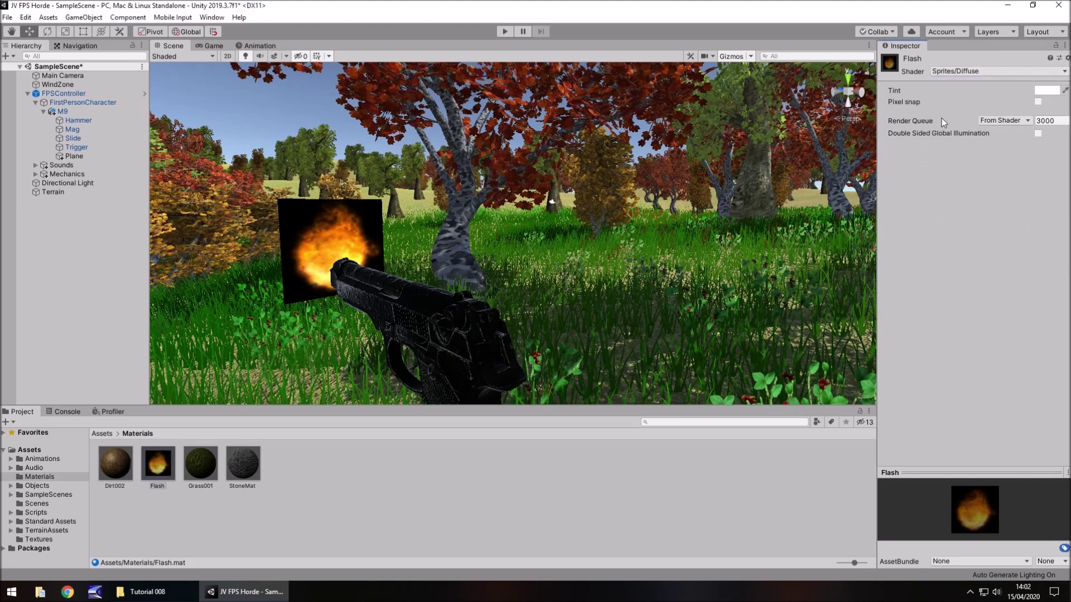
pyautogui.click(996, 72)
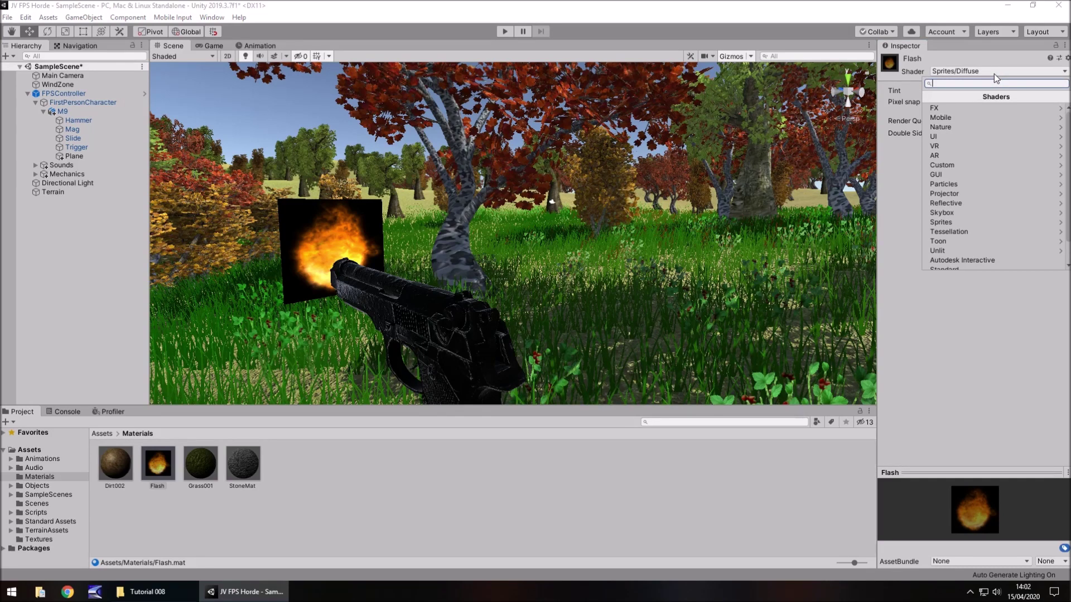
pyautogui.click(962, 185)
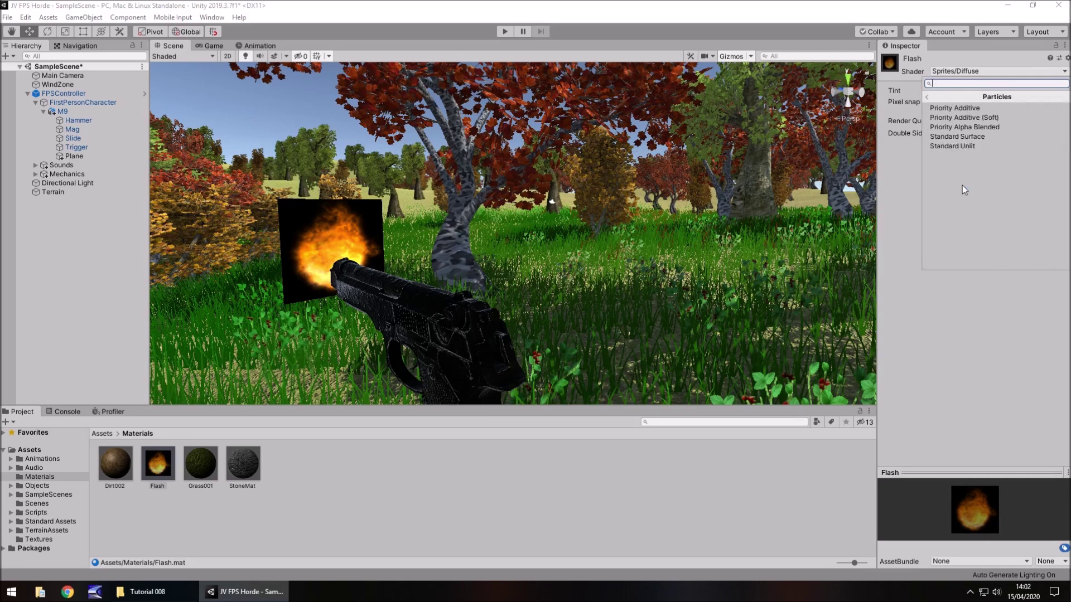
pyautogui.click(951, 109)
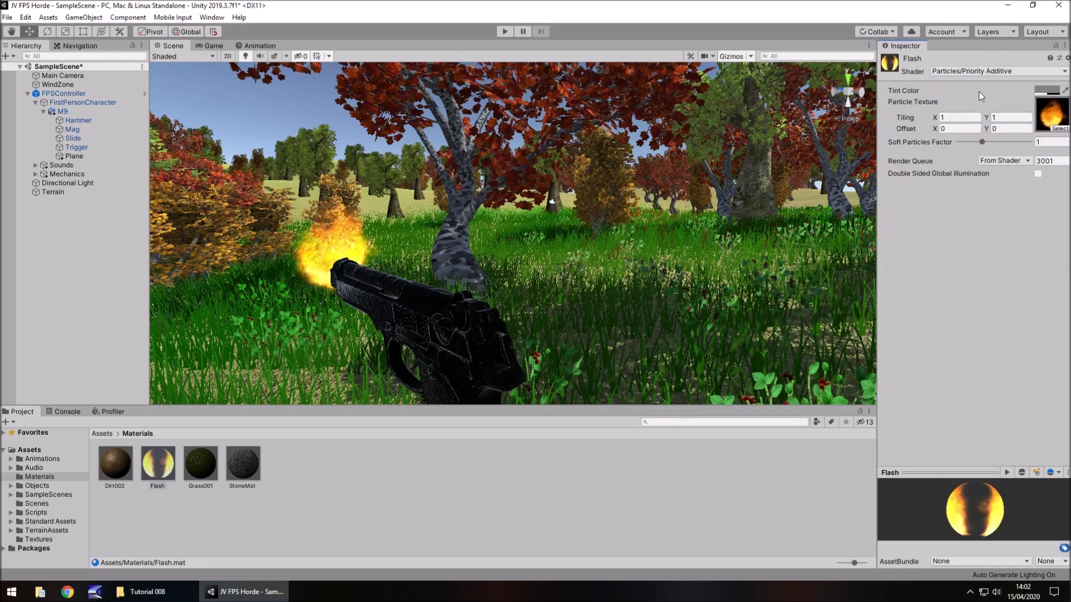
# - Compare with the Mobile/Particles/Additive shader on Flash
pyautogui.click(979, 72)
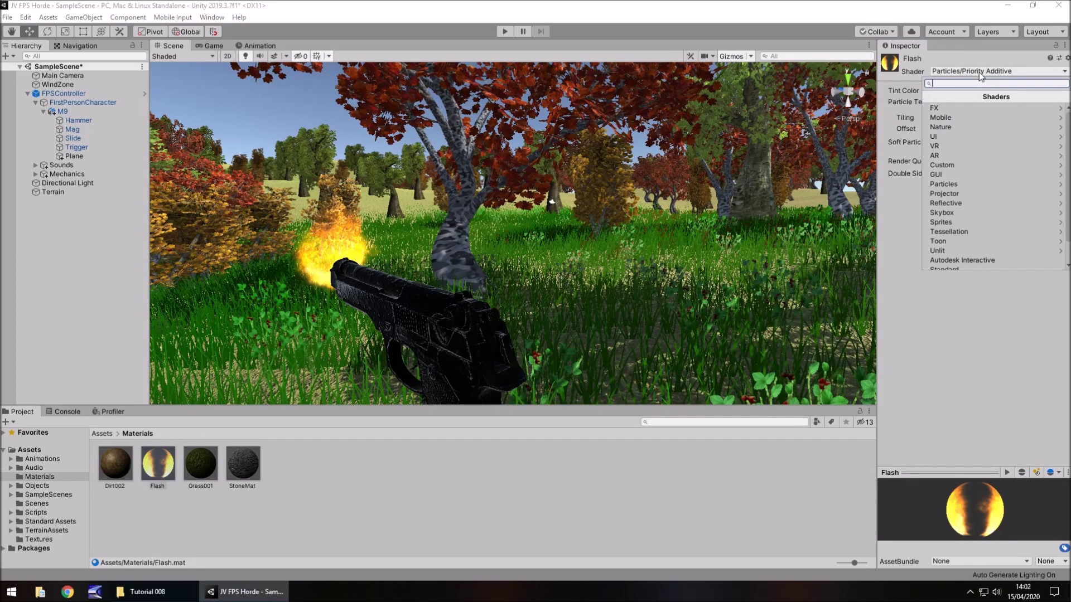
pyautogui.click(943, 117)
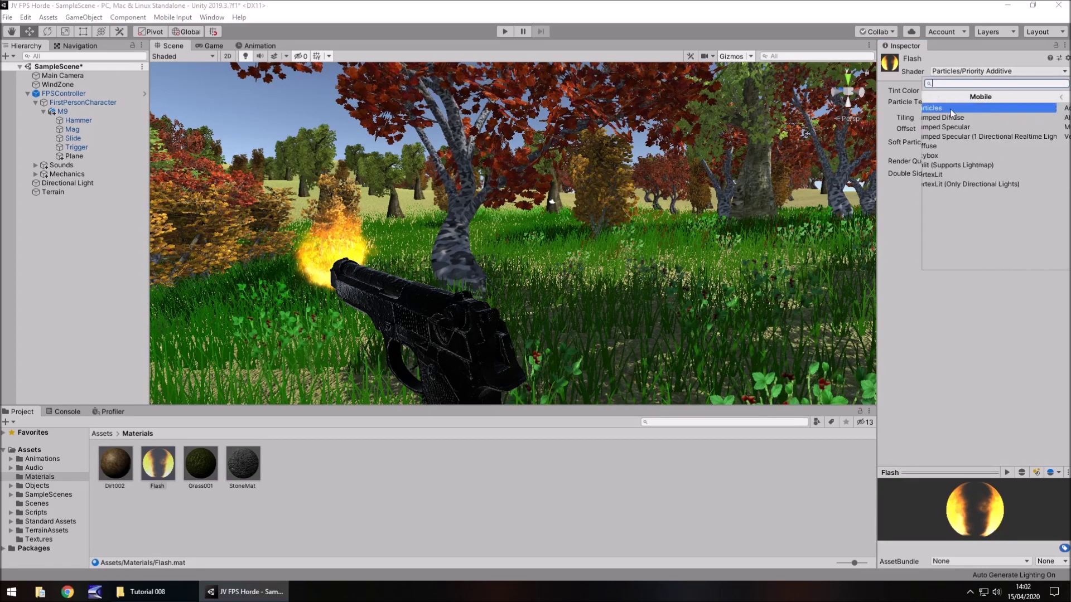
pyautogui.click(951, 108)
pyautogui.click(950, 108)
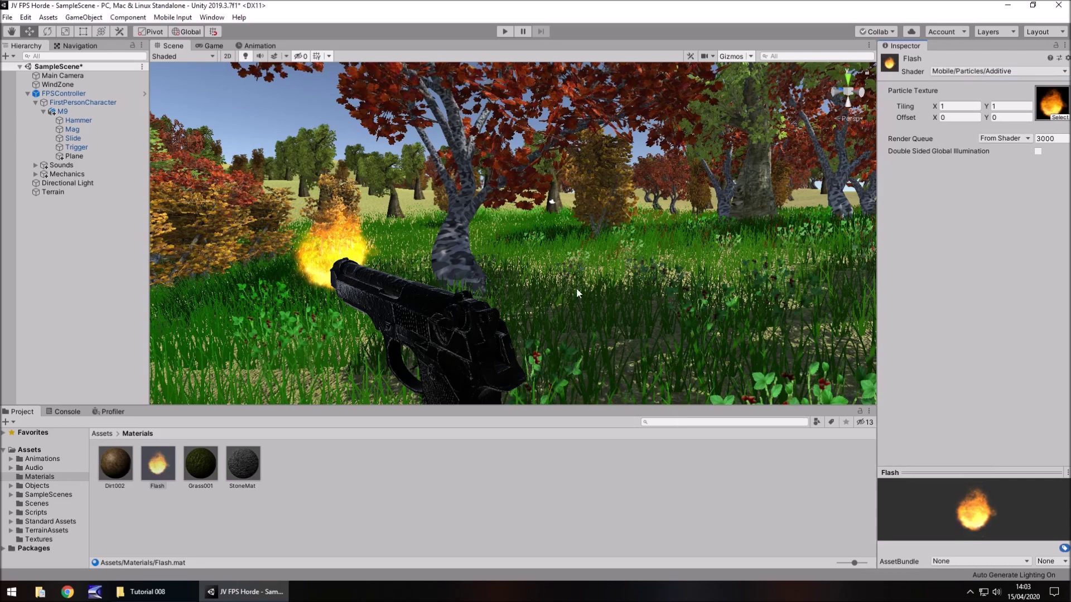
# - Reapply Particles/Priority Additive to Flash and orbit so the gun points forward
pyautogui.click(966, 71)
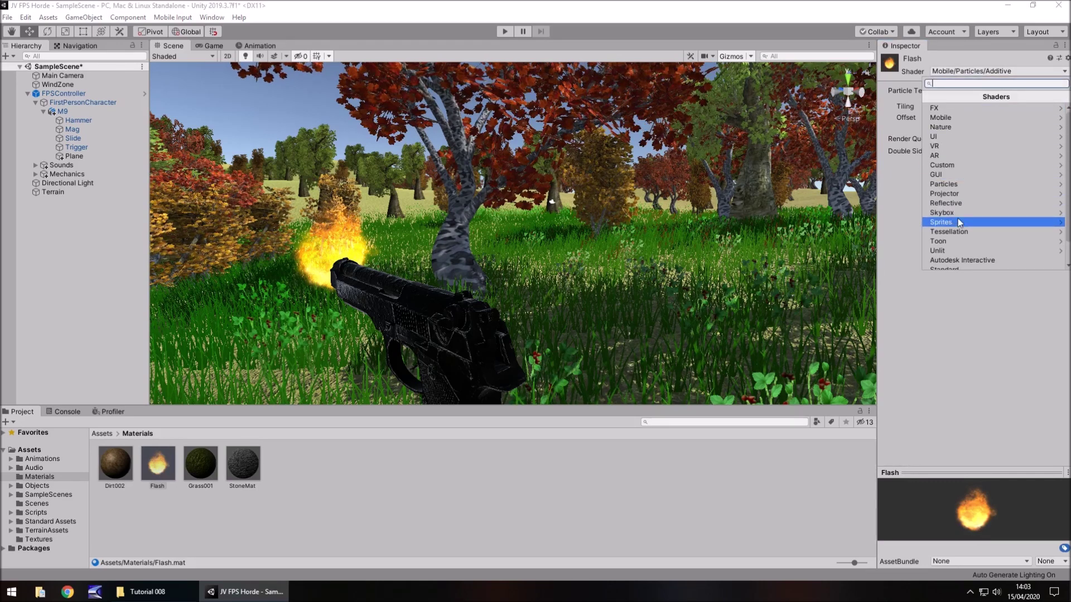
pyautogui.click(944, 184)
pyautogui.click(943, 109)
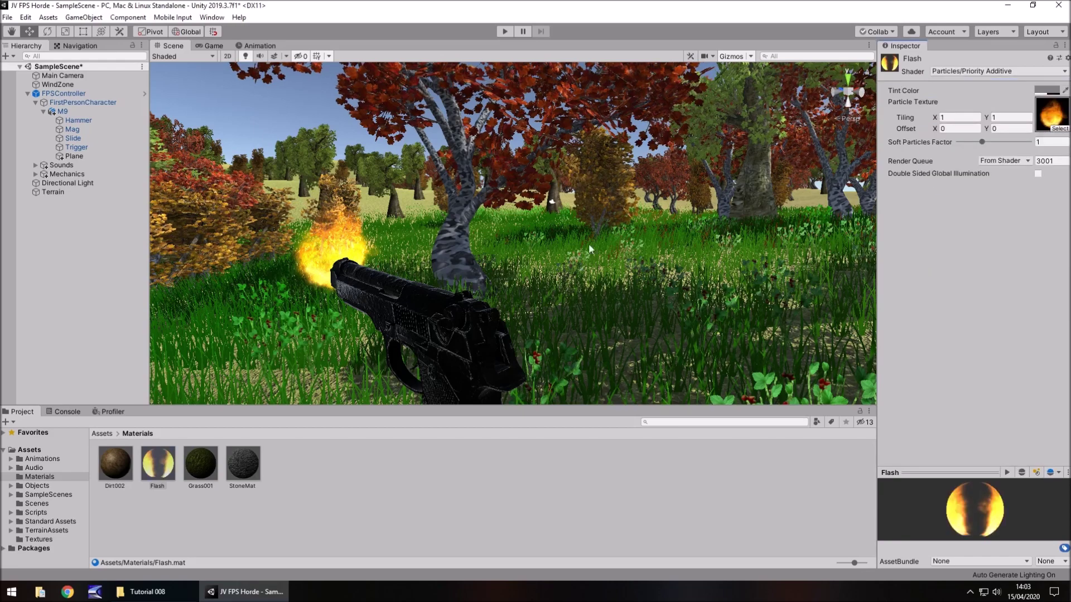
pyautogui.keyDown('alt'); pyautogui.moveTo(588, 244); pyautogui.dragTo(487, 202); pyautogui.keyUp('alt')
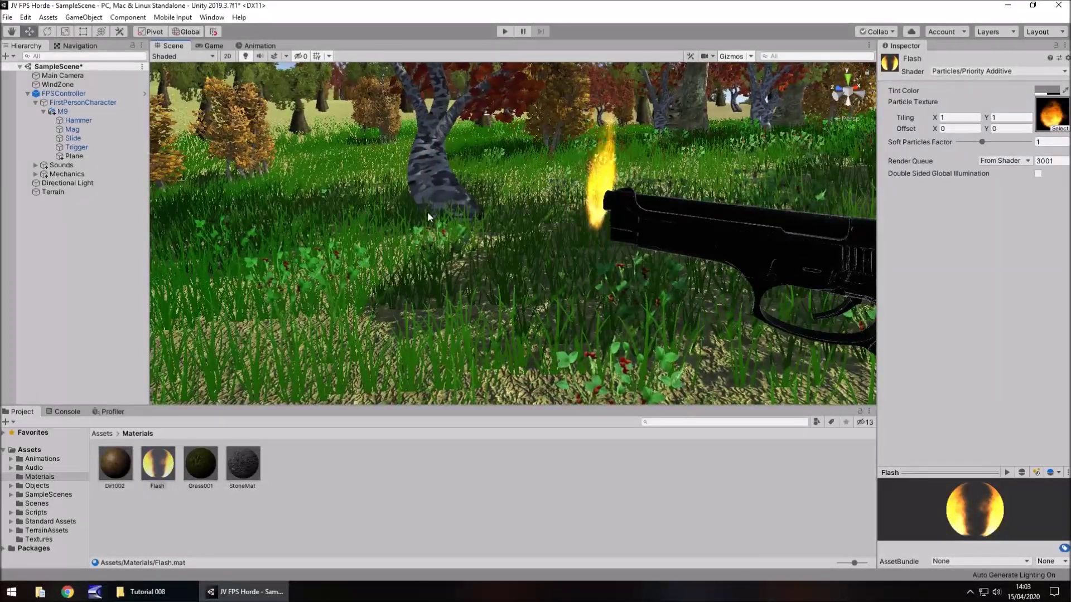
# - Rename the flash Plane to 'Muzzleflash'
pyautogui.click(74, 157)
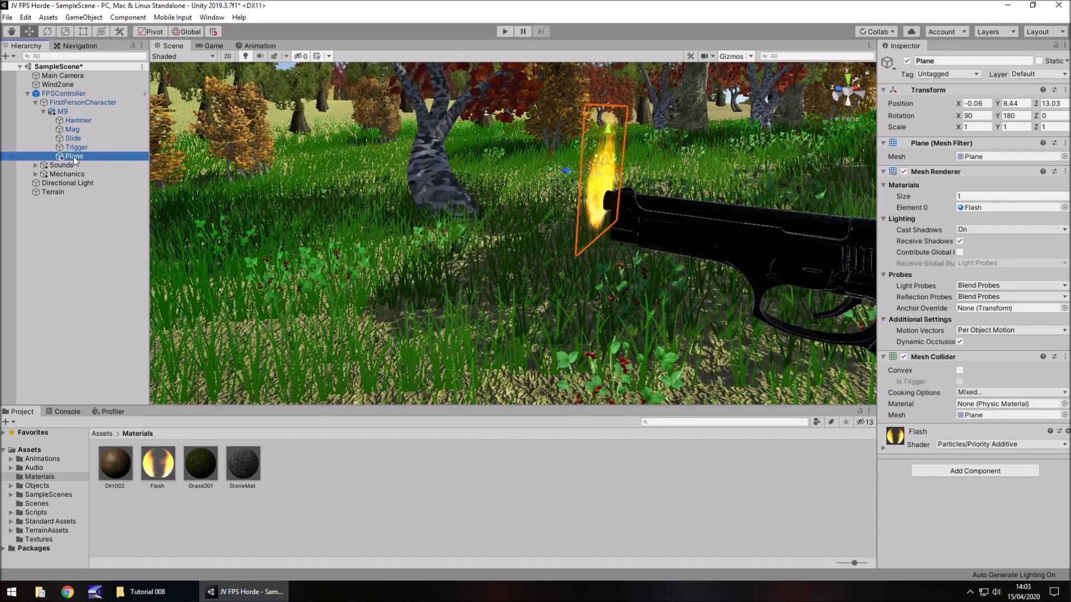
pyautogui.click(74, 158)
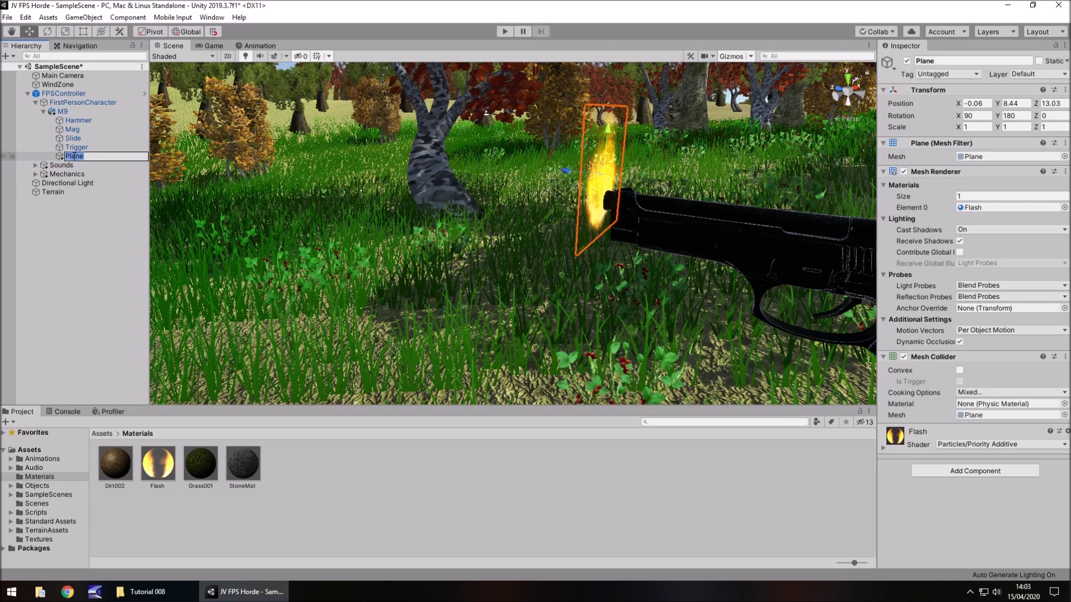
pyautogui.write('Muzzleflash')
pyautogui.press('Return')
# - Add a Point Light as a child of Muzzleflash and view it near the barrel
pyautogui.rightClick(75, 160)
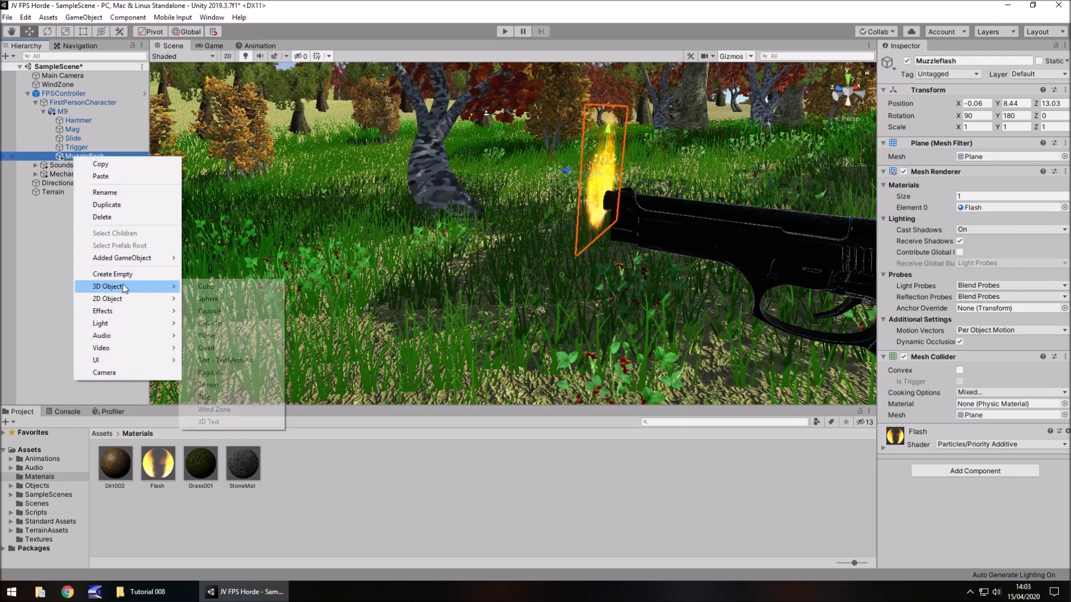
pyautogui.moveTo(108, 340)
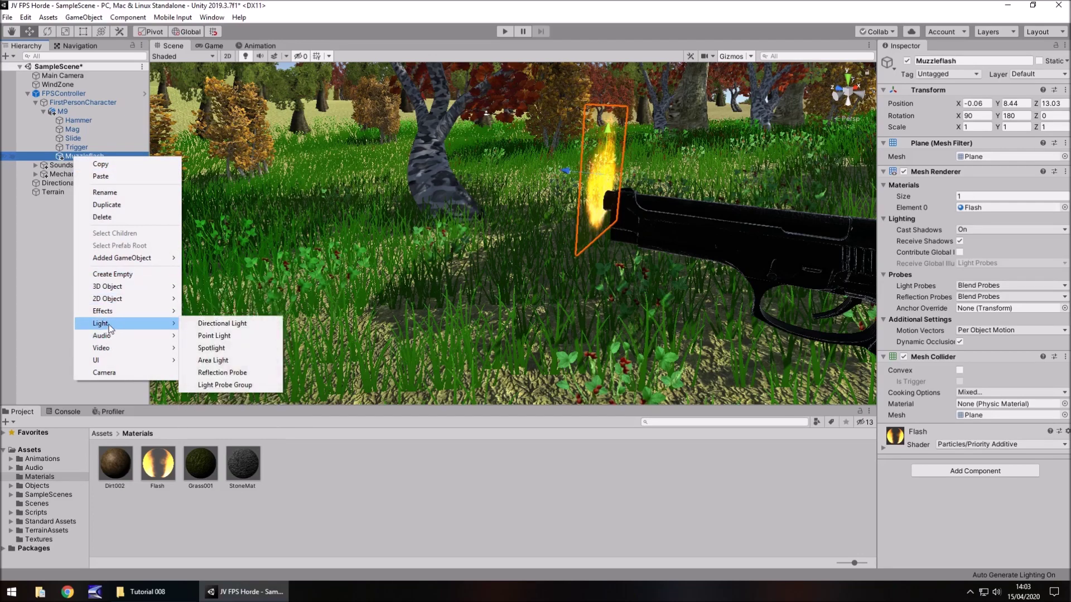
pyautogui.click(214, 336)
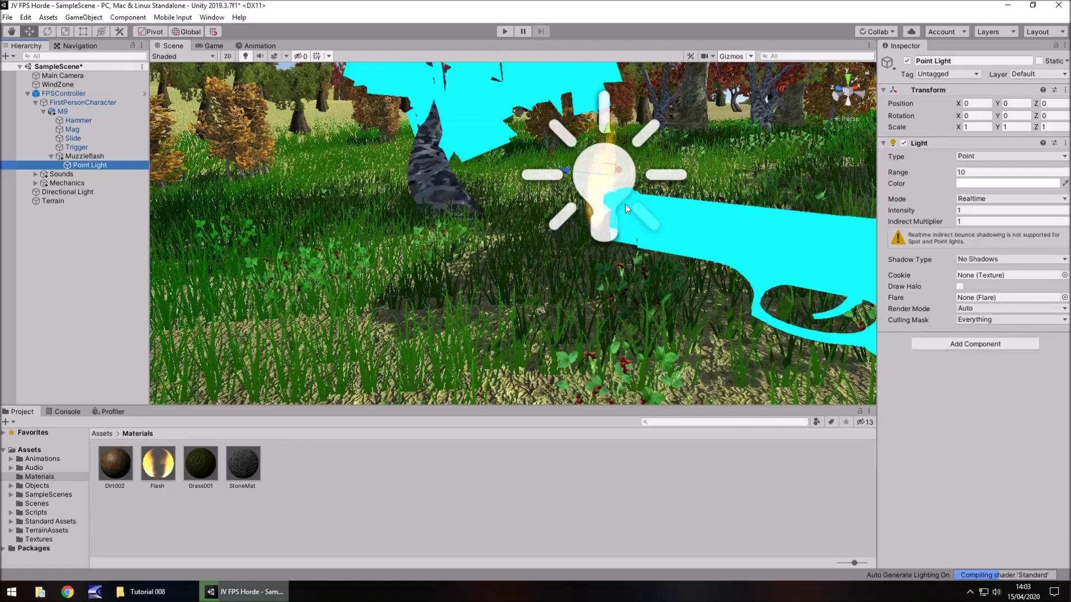
pyautogui.moveTo(483, 159); pyautogui.dragTo(376, 279, button='middle')
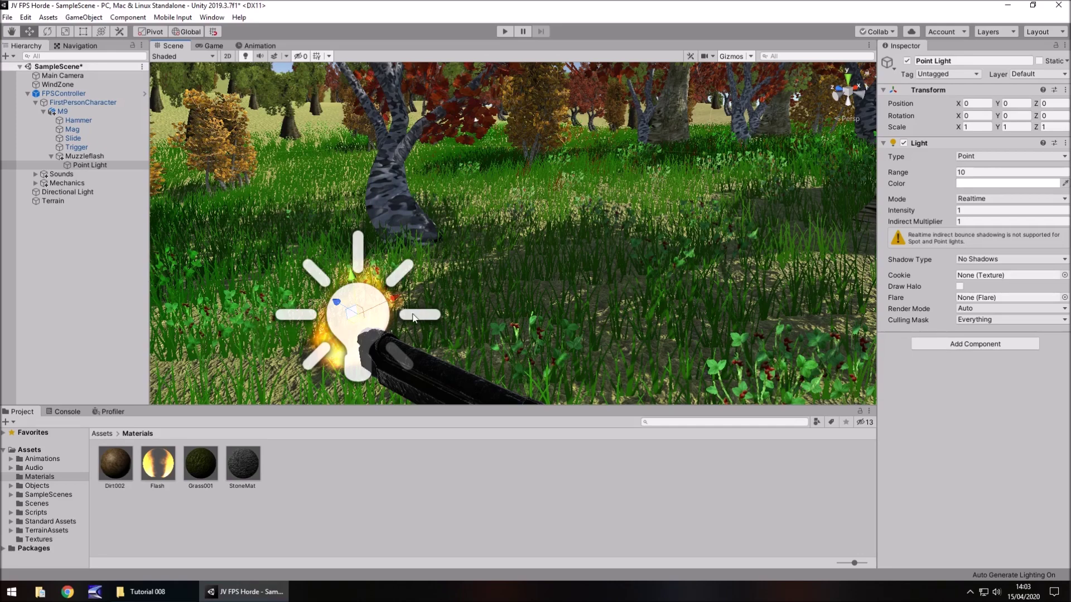
pyautogui.scroll(2, 327, 351)
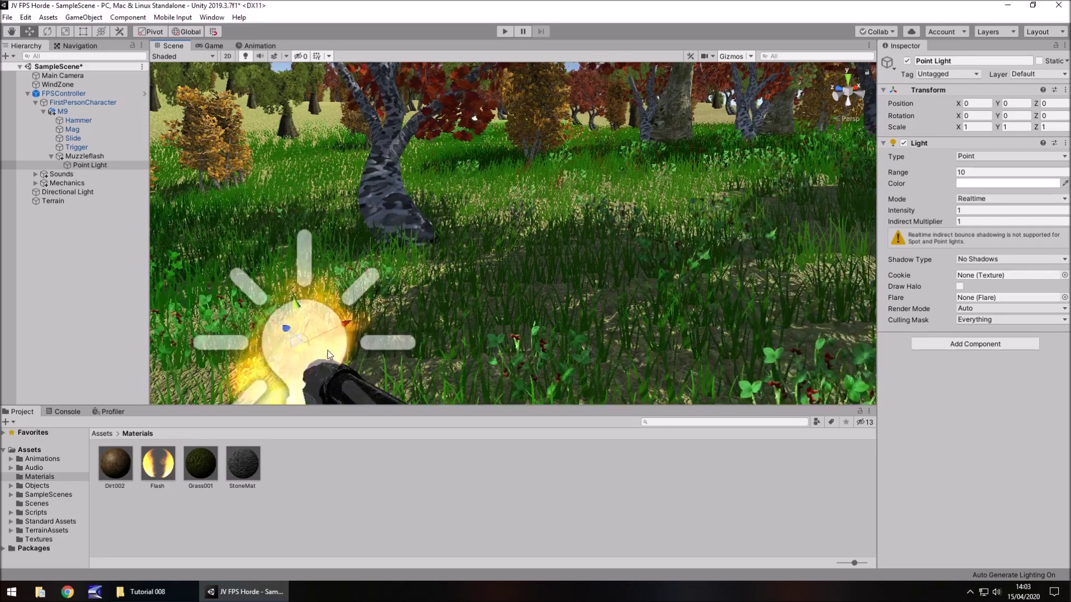
pyautogui.moveTo(327, 351); pyautogui.dragTo(360, 284, button='right')
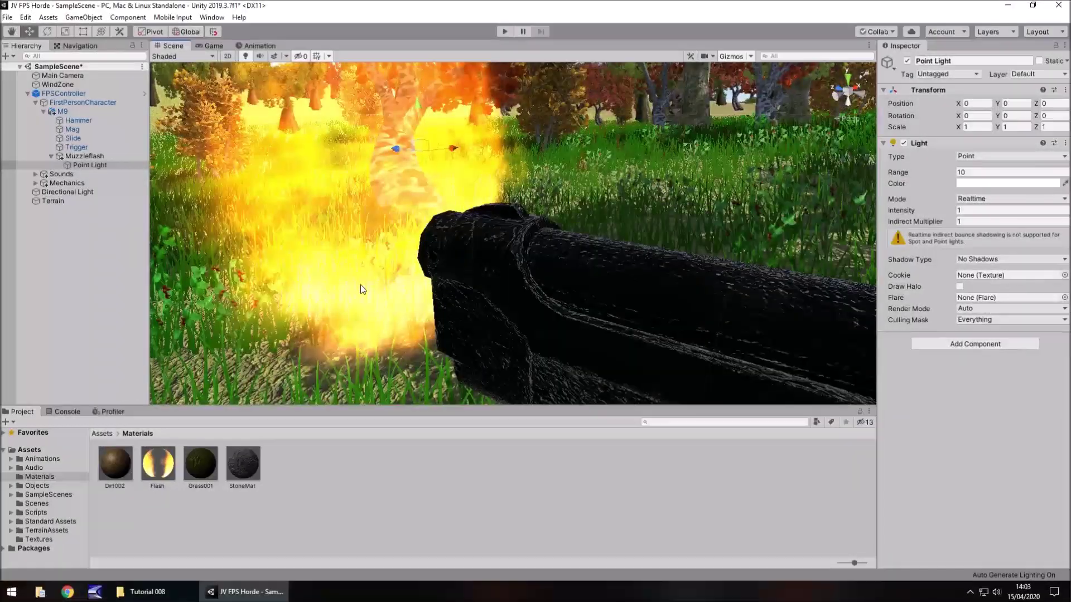
# - Colour the point light with the flash's yellow, place it at the muzzle, raise intensity
pyautogui.click(1066, 184)
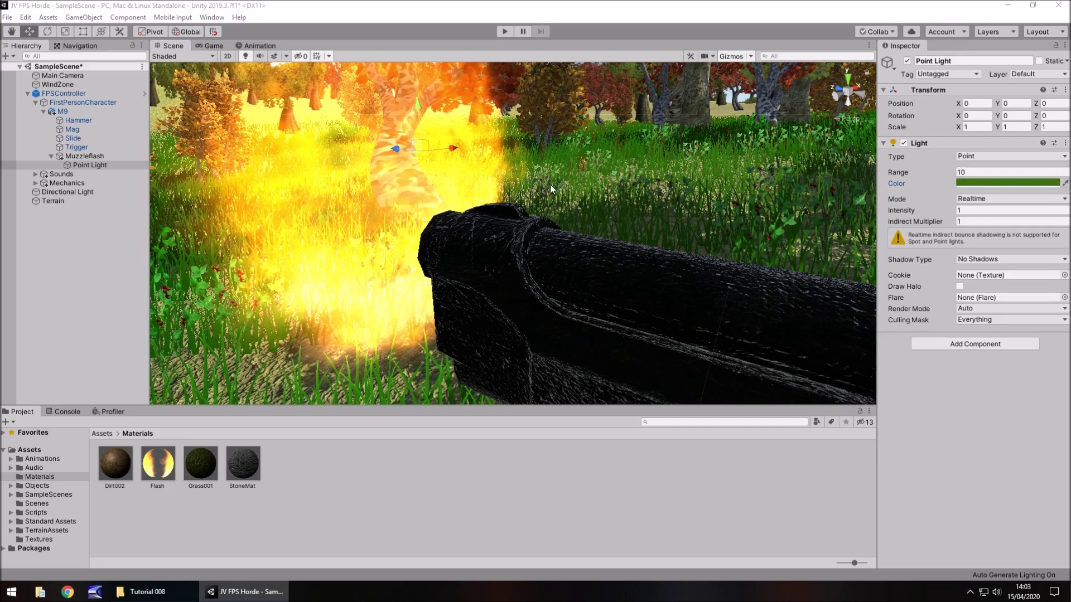
pyautogui.click(349, 271)
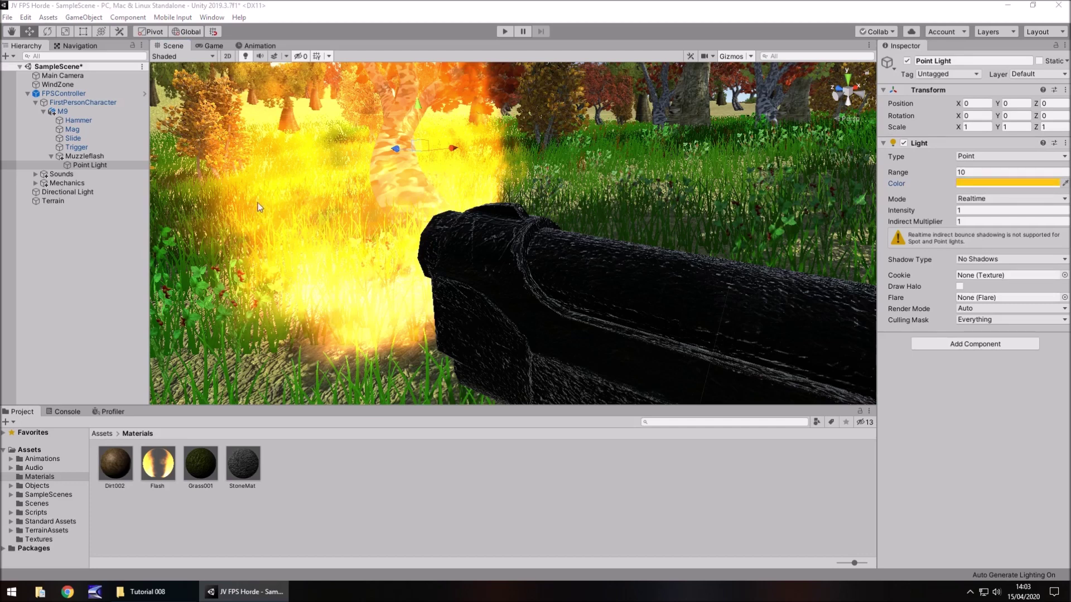
pyautogui.click(254, 161)
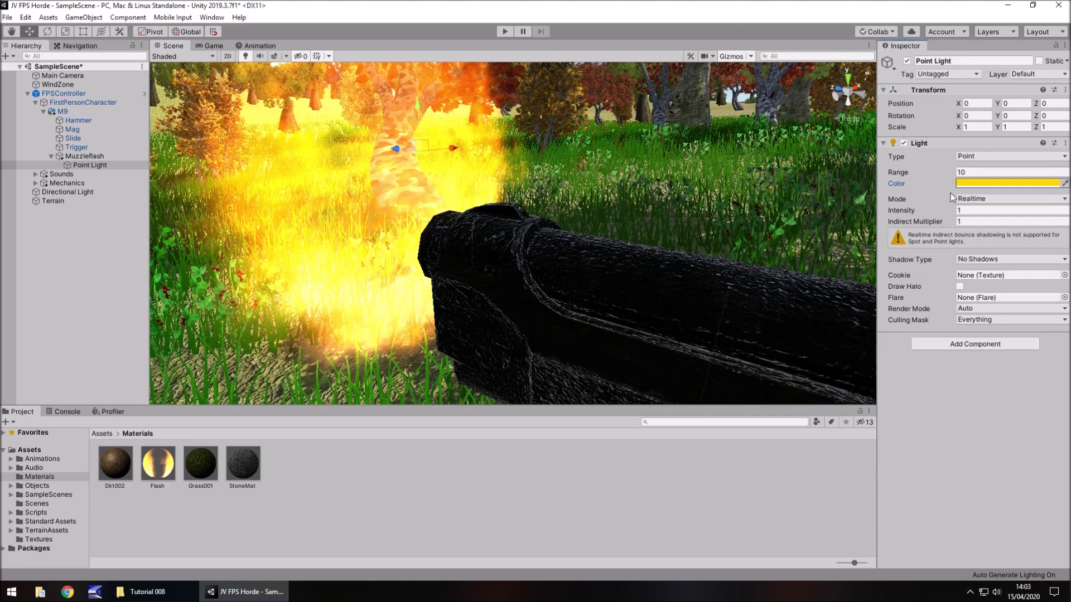
pyautogui.press('f')
pyautogui.moveTo(484, 218)
pyautogui.mouseDown()
pyautogui.moveTo(571, 250)
pyautogui.moveTo(483, 223)
pyautogui.mouseUp()
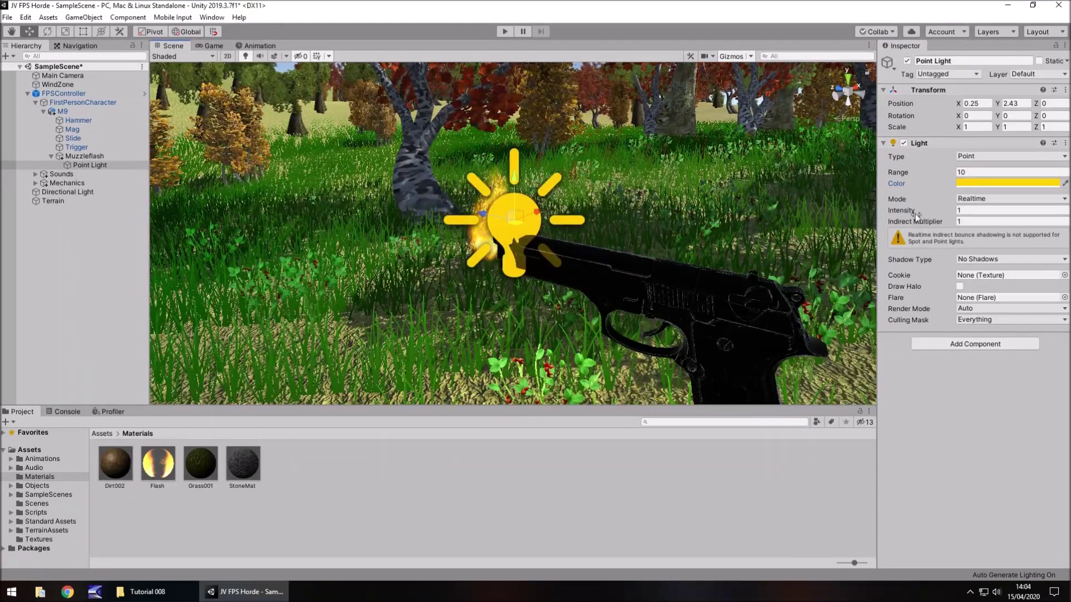
pyautogui.moveTo(901, 210); pyautogui.dragTo(771, 273)
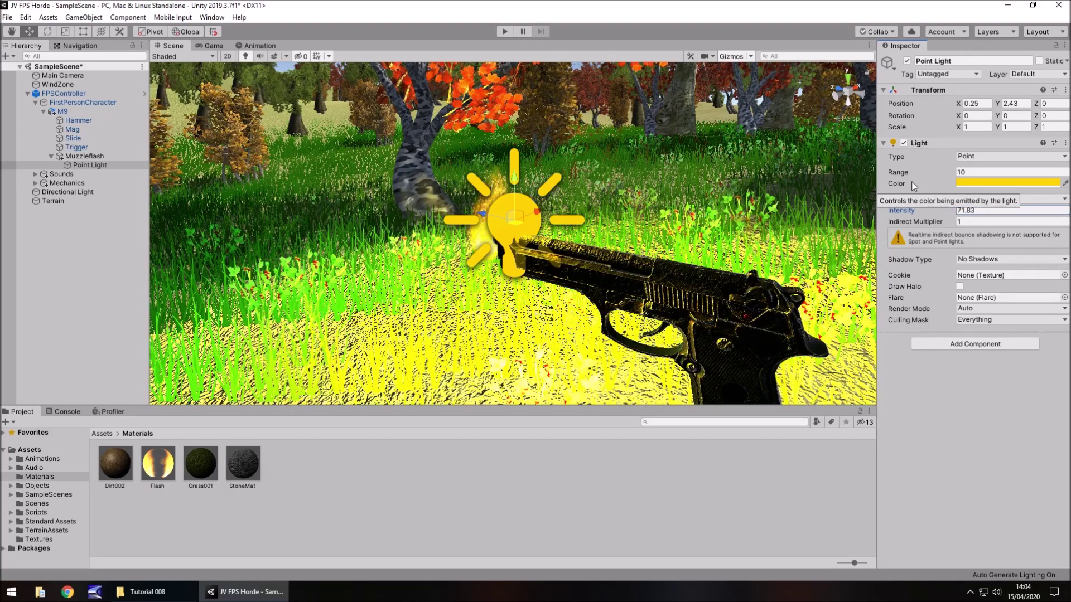
# - Set the light's range, check it in the Game view, then select Muzzleflash
pyautogui.click(984, 173)
pyautogui.write('1')
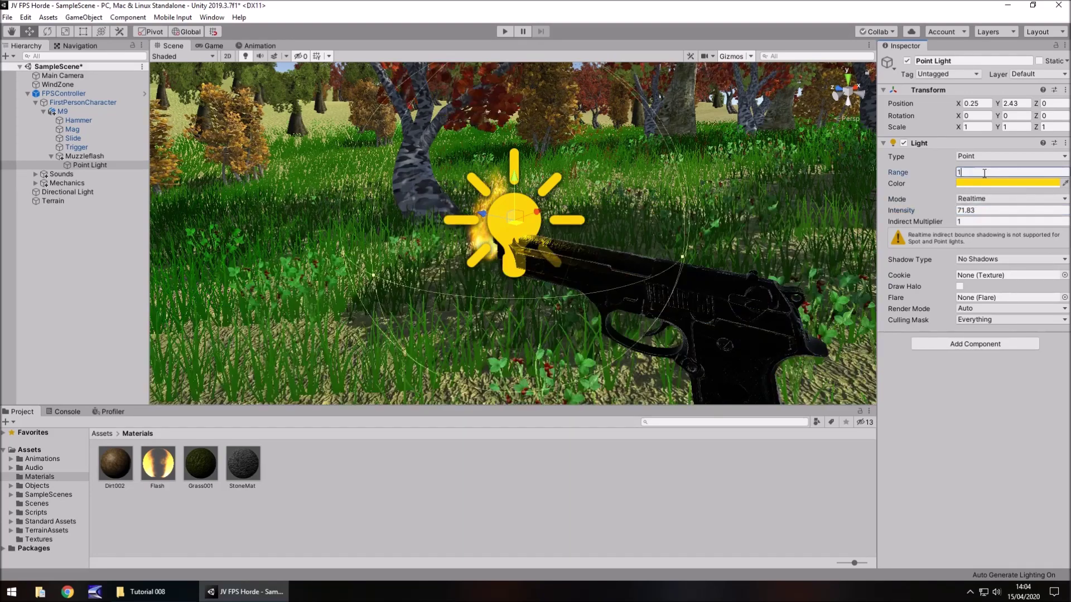
pyautogui.click(589, 490)
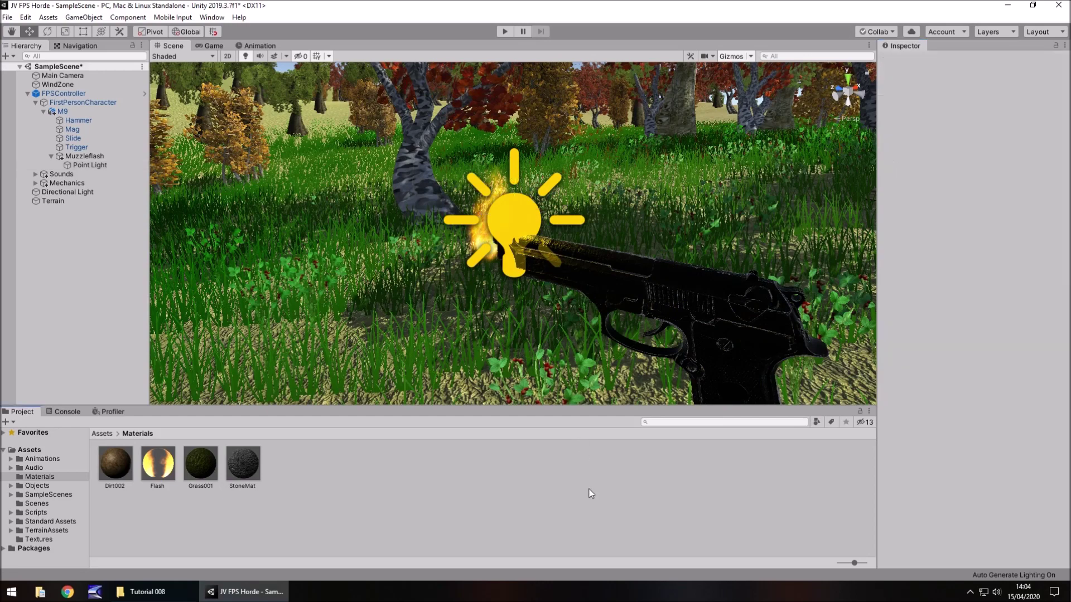
pyautogui.click(207, 47)
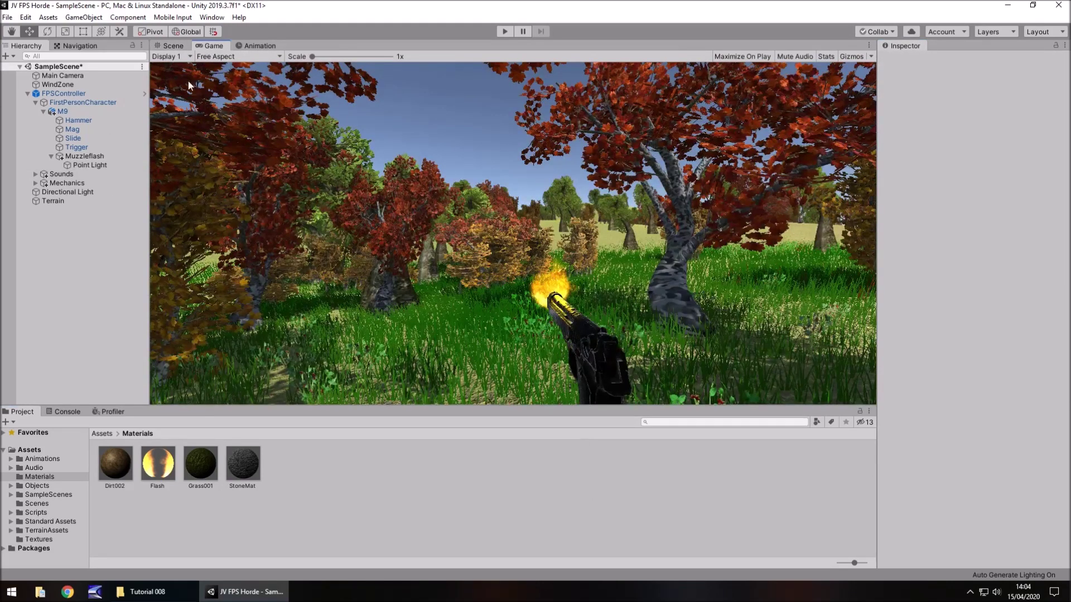
pyautogui.click(174, 47)
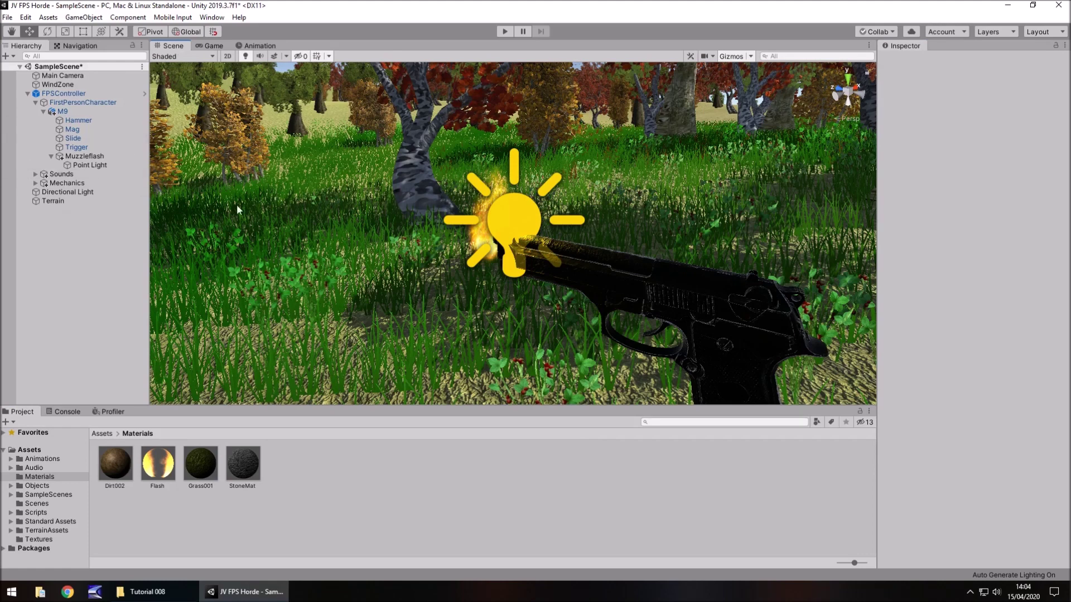
pyautogui.click(96, 159)
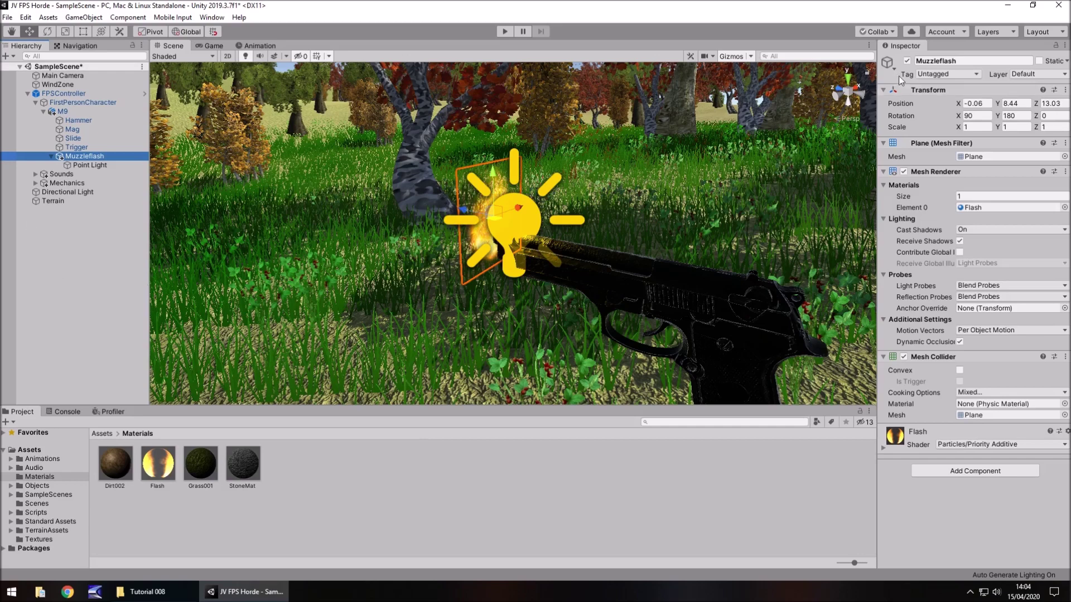
# - Deactivate the Muzzleflash object, check the Game view, and collapse FPSController in the Hierarchy
pyautogui.click(908, 61)
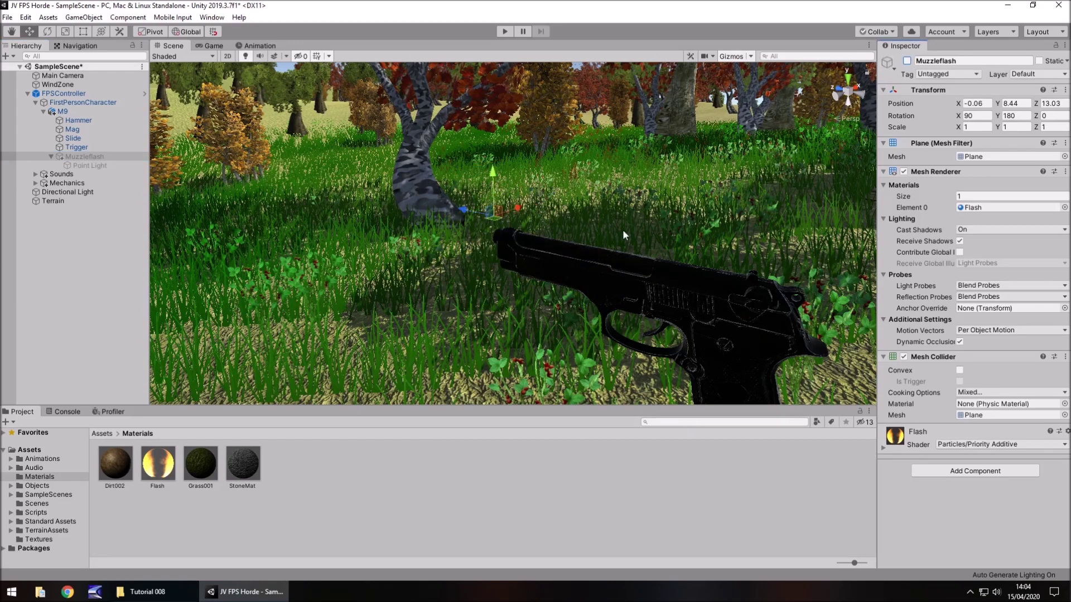
pyautogui.click(207, 45)
pyautogui.click(171, 47)
pyautogui.click(28, 95)
# - Select GunMech under Mechanics and open its HandgunFire script in Visual Studio
pyautogui.click(28, 95)
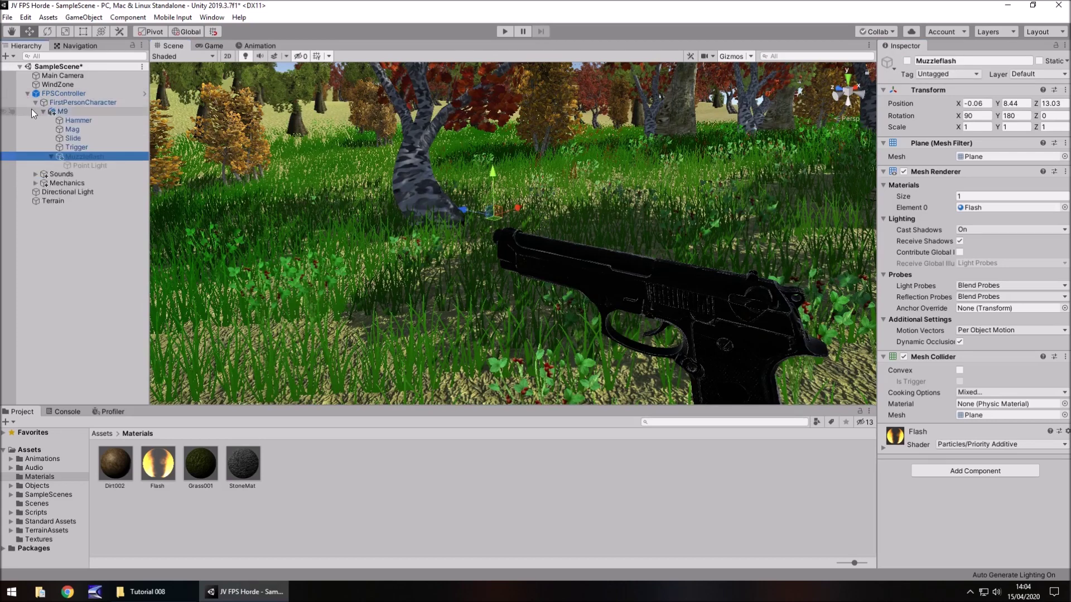
pyautogui.click(35, 102)
pyautogui.click(65, 121)
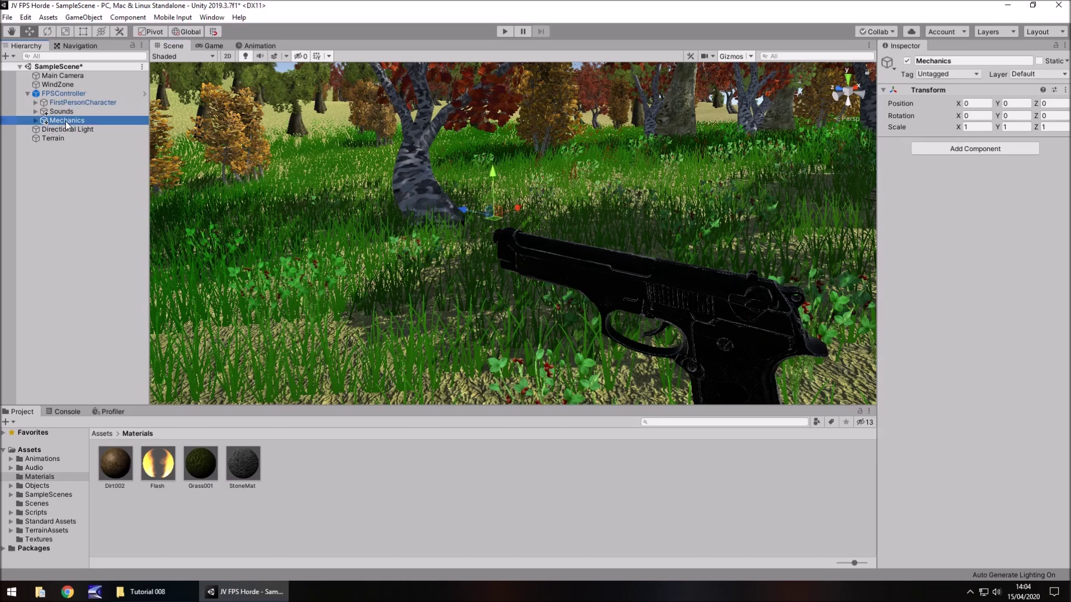
pyautogui.press('Right')
pyautogui.click(82, 139)
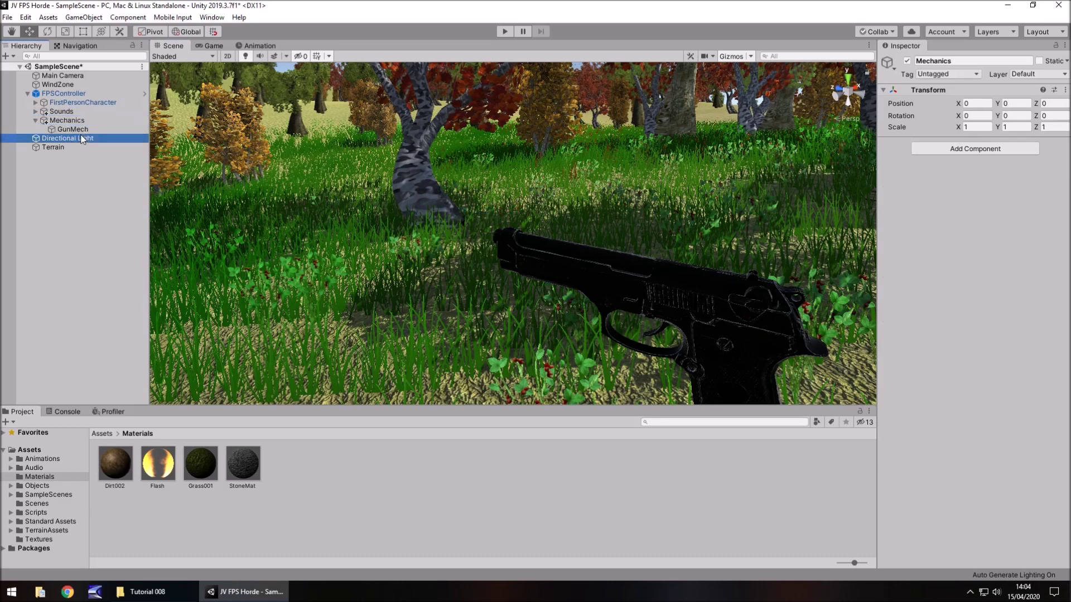
pyautogui.click(72, 129)
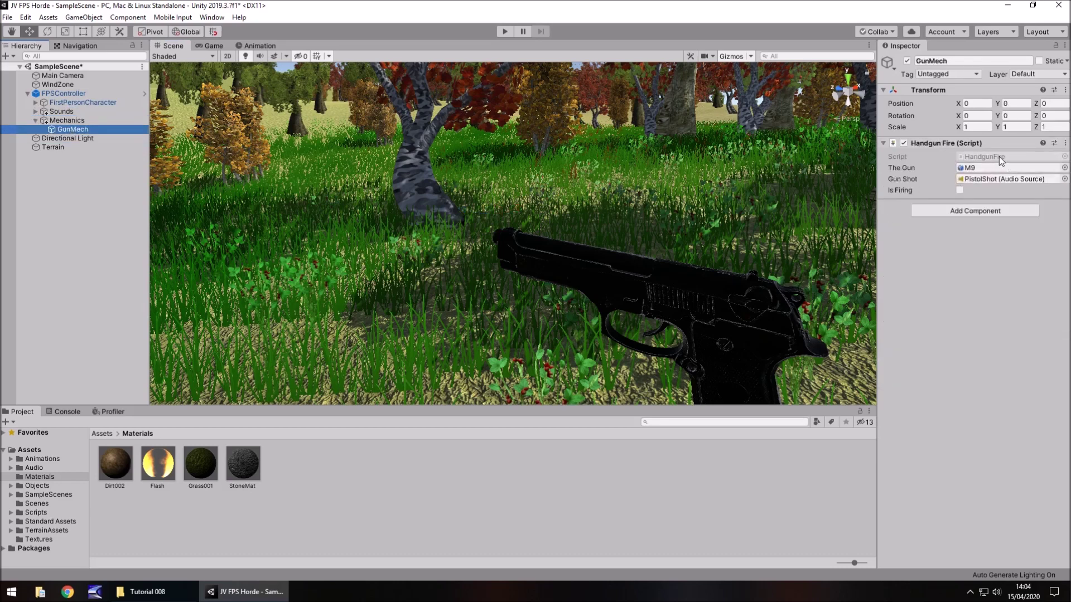
pyautogui.click(991, 160)
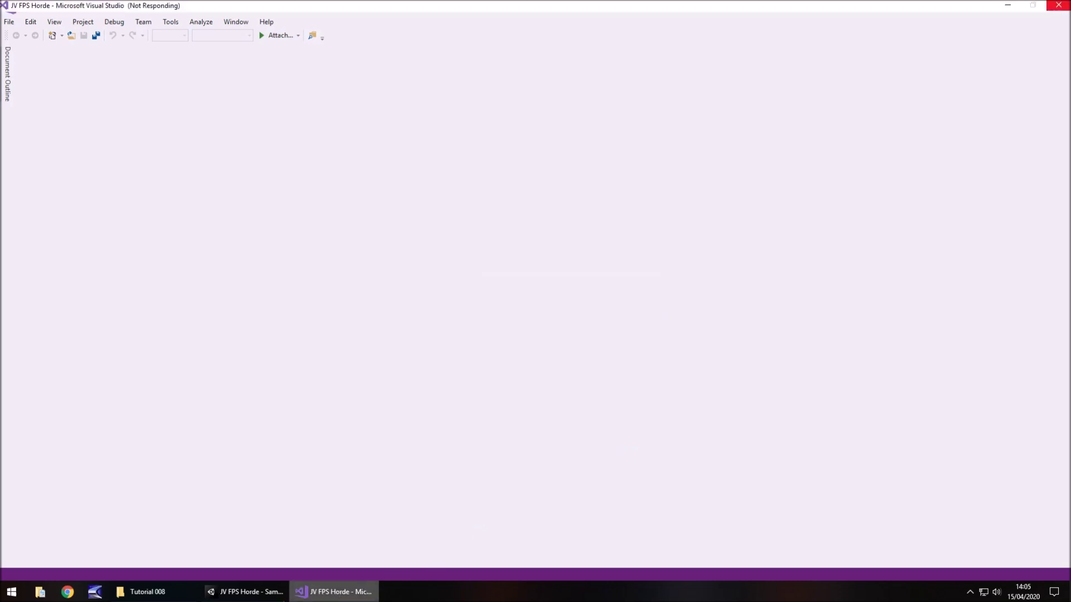
# - Switch between Unity and Visual Studio until HandgunFire.cs is loaded and ready to edit
pyautogui.hotkey('alt', 'Tab')
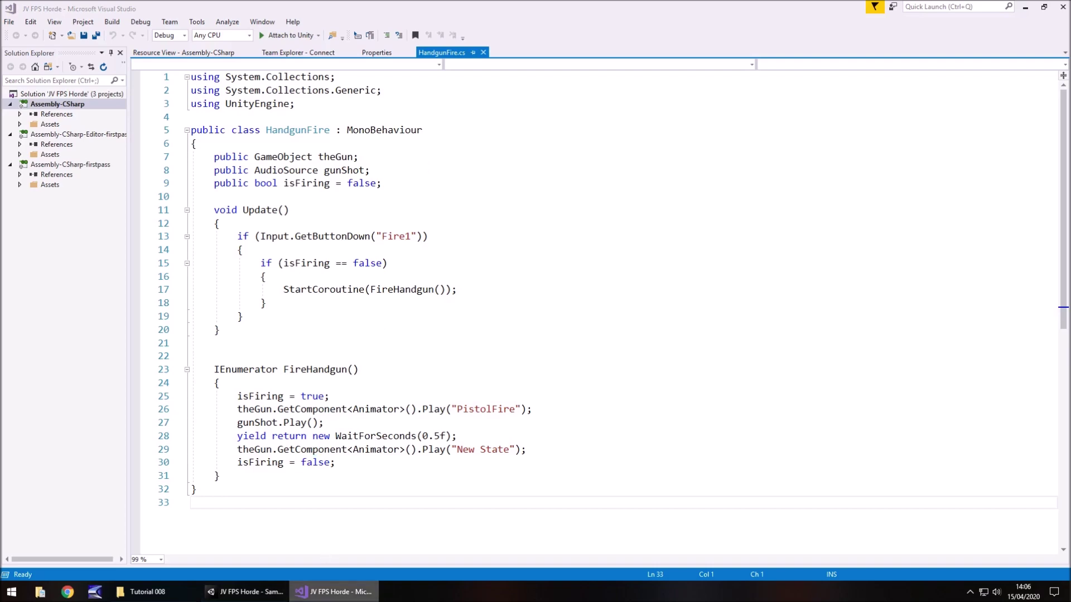
pyautogui.click(246, 592)
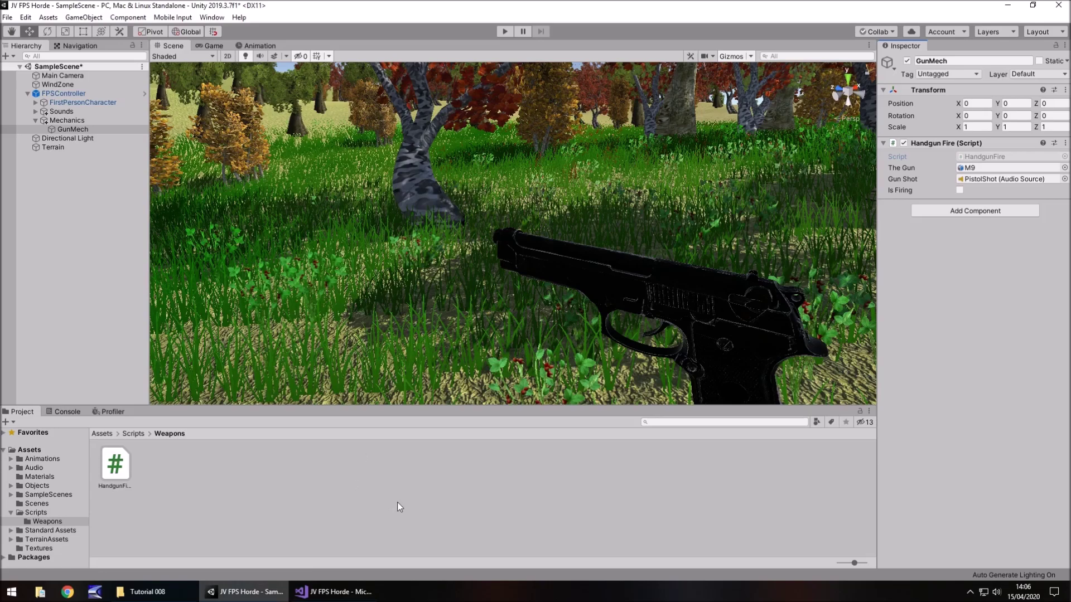
pyautogui.click(359, 590)
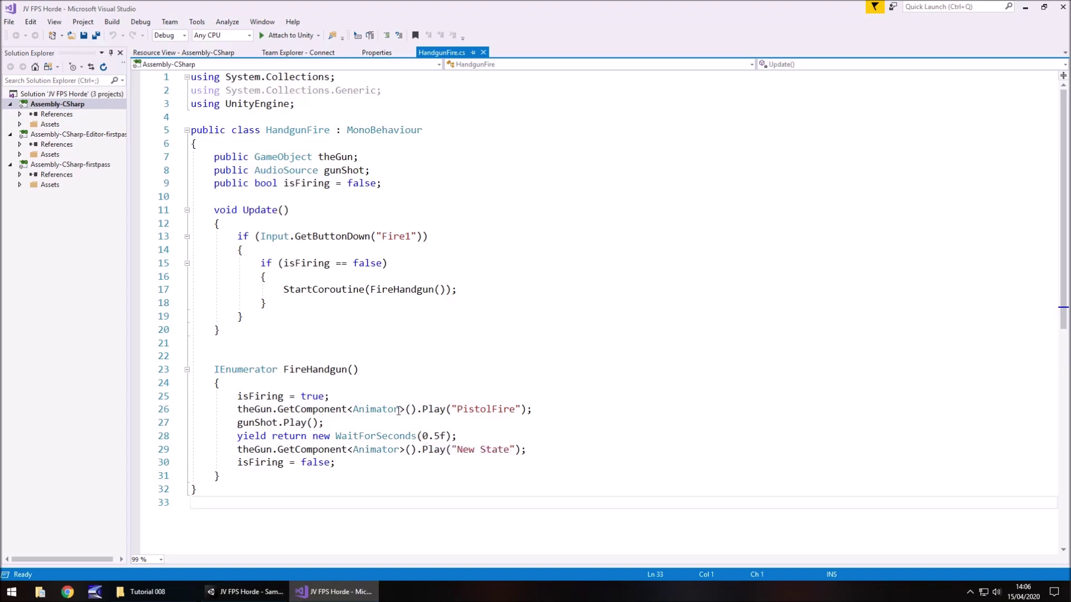
# - Declare 'public GameObject muzzleFlash;' on a new line below the isFiring field
pyautogui.click(396, 184)
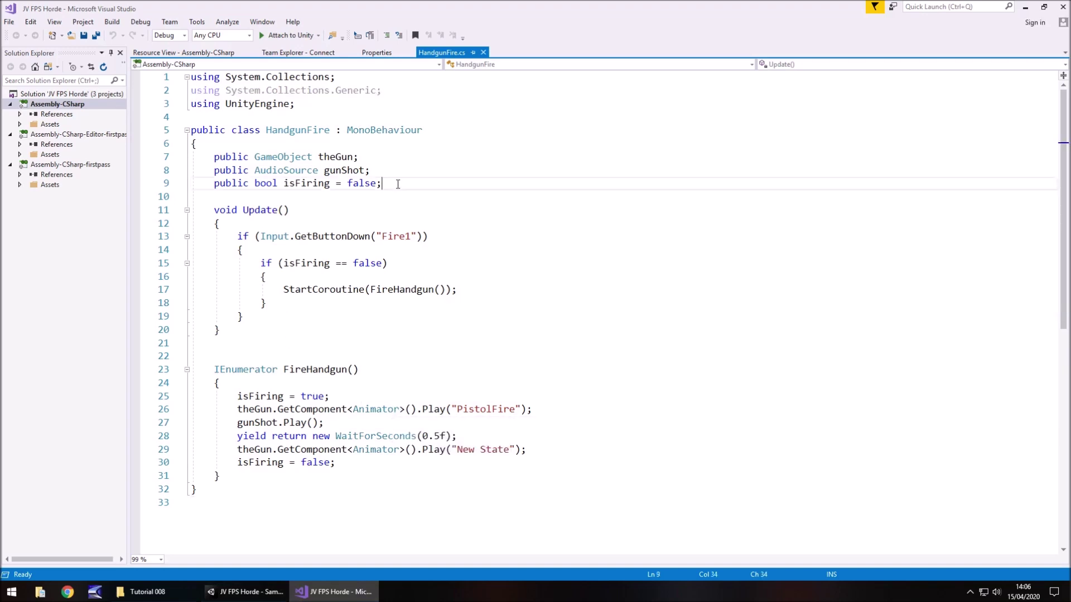
pyautogui.press('Return')
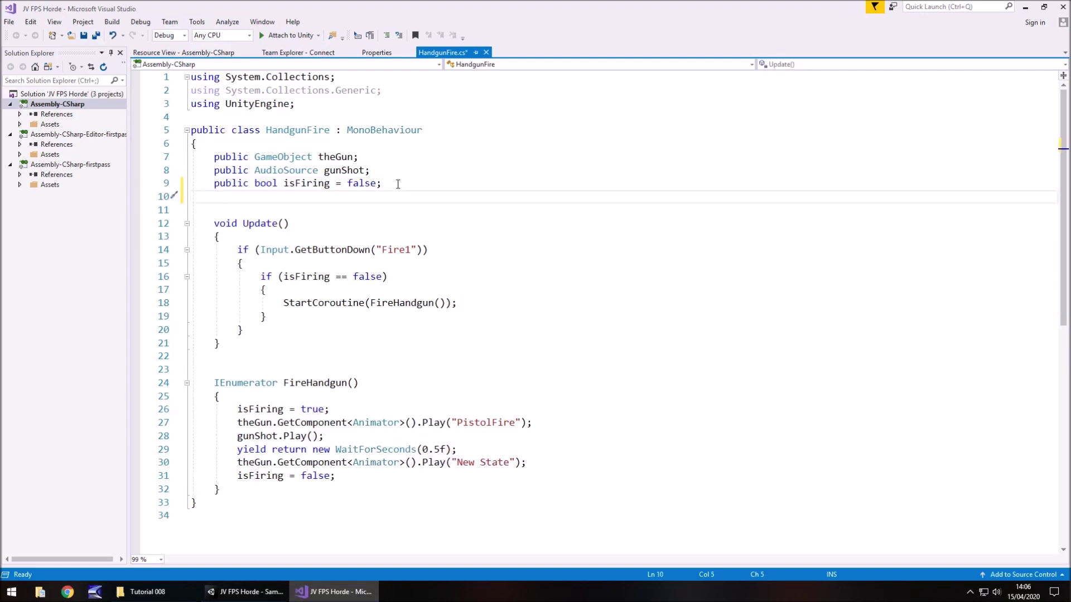
pyautogui.write('pu')
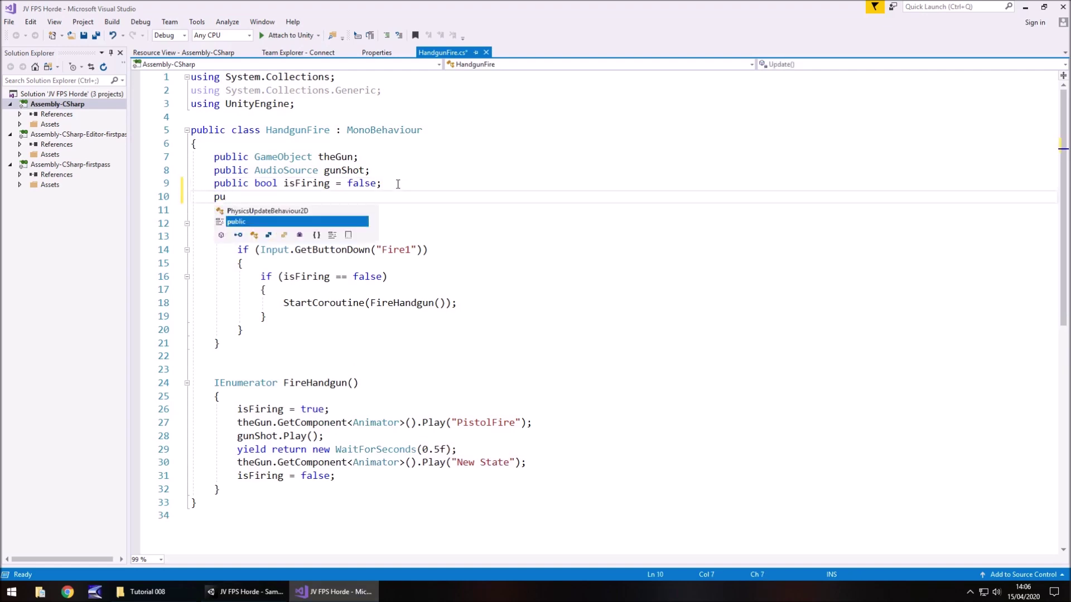
pyautogui.write('blic ')
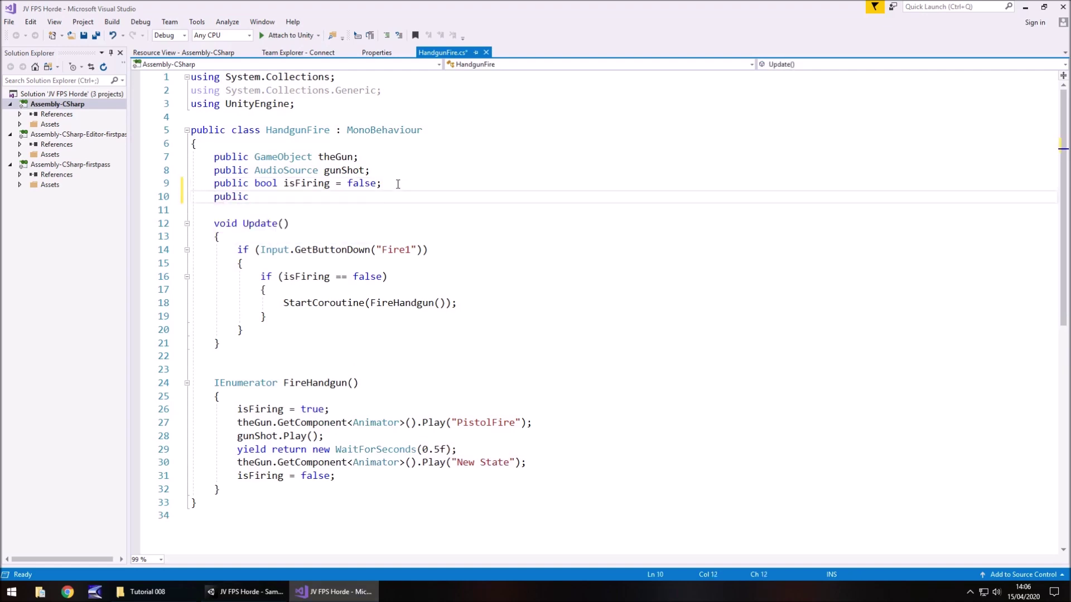
pyautogui.write('GameObject ')
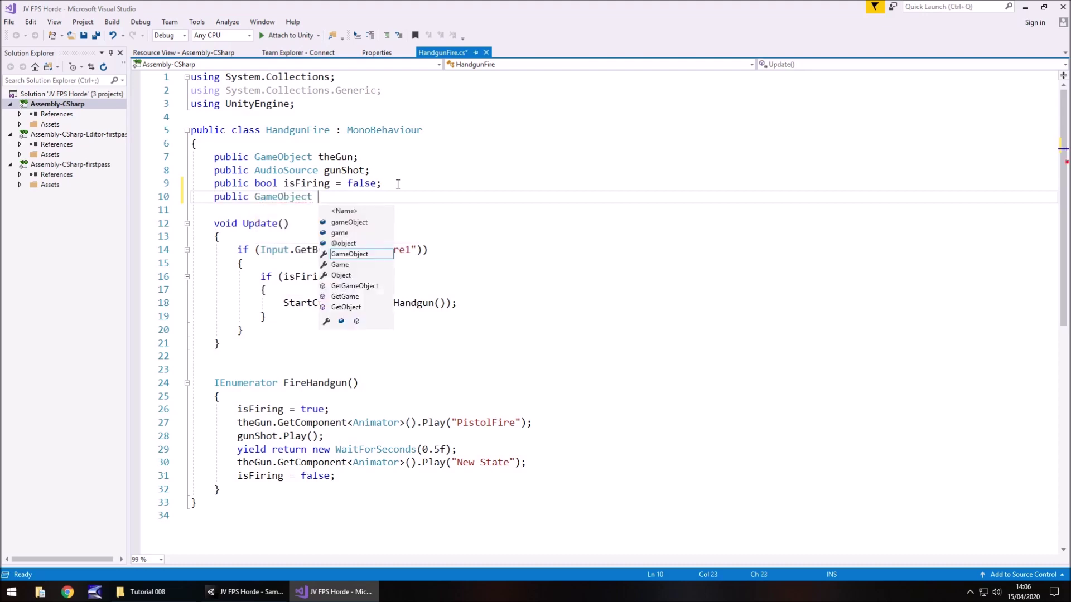
pyautogui.write('muzzleFl')
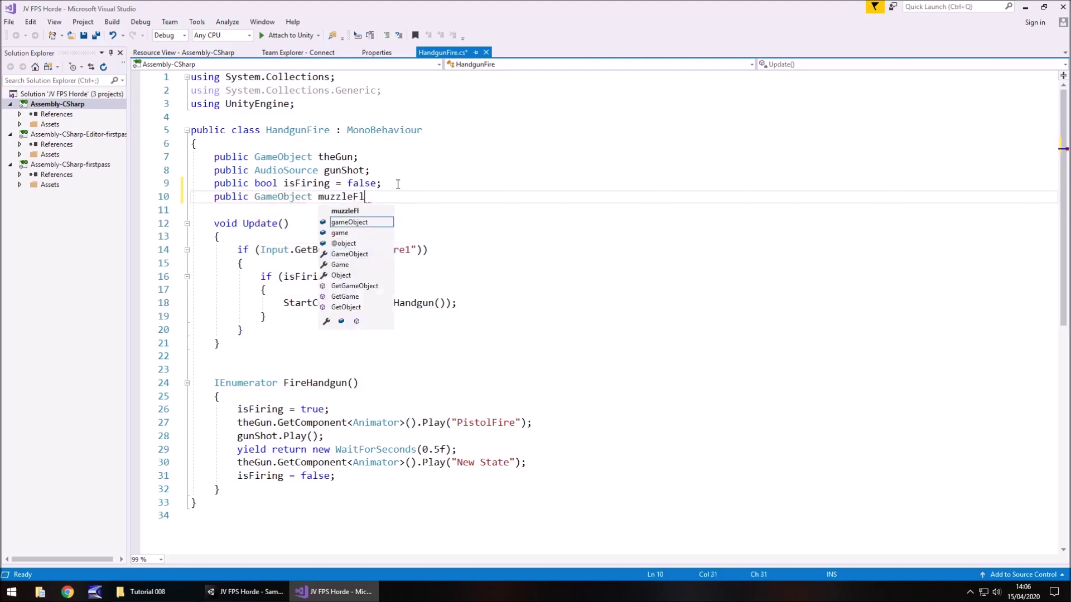
pyautogui.write('ash;')
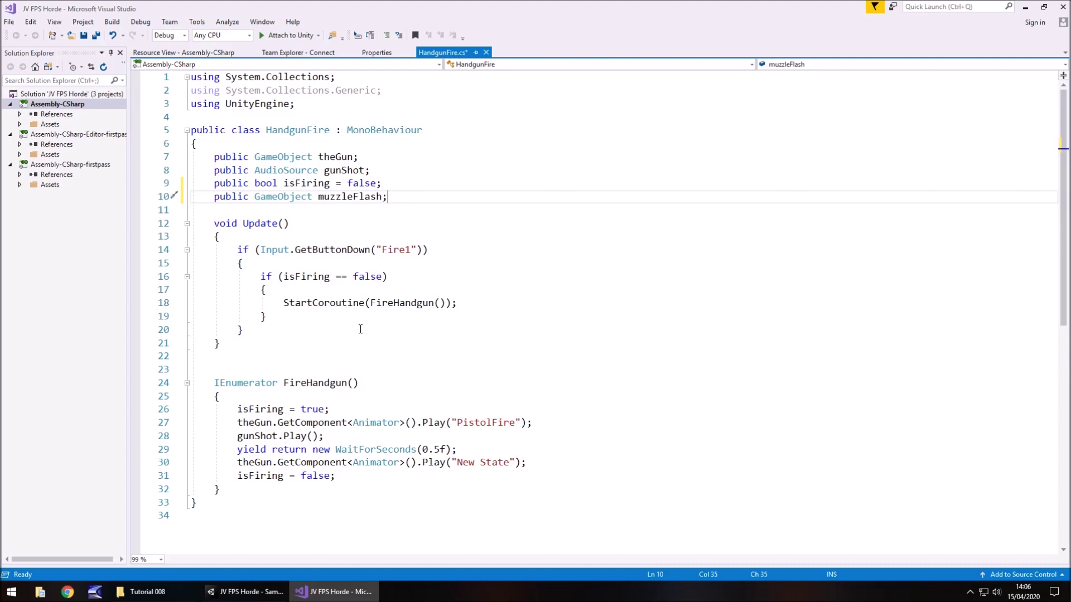
pyautogui.scroll(-2, 328, 317)
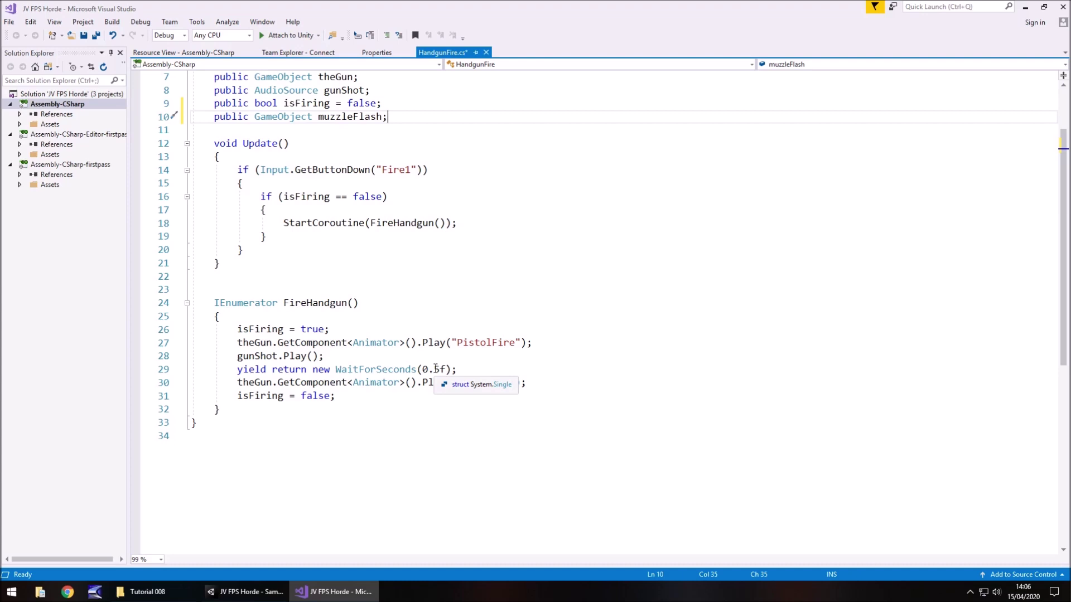
# - Add 'muzzleFlash.SetActive(true);' and a 0.05f wait after the PistolFire call
pyautogui.click(355, 330)
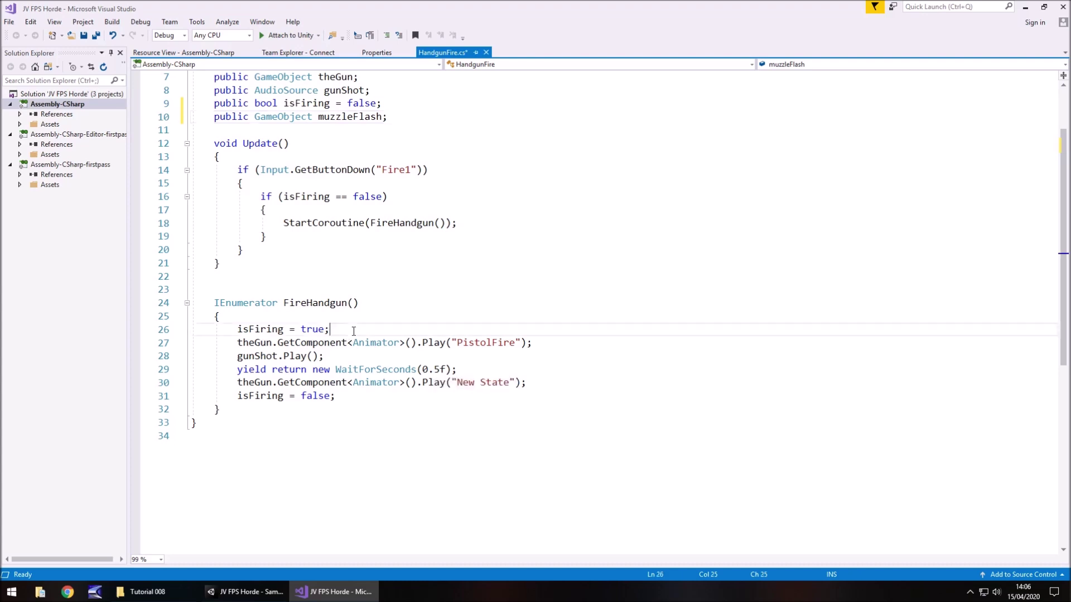
pyautogui.press('Return')
pyautogui.press('Left')
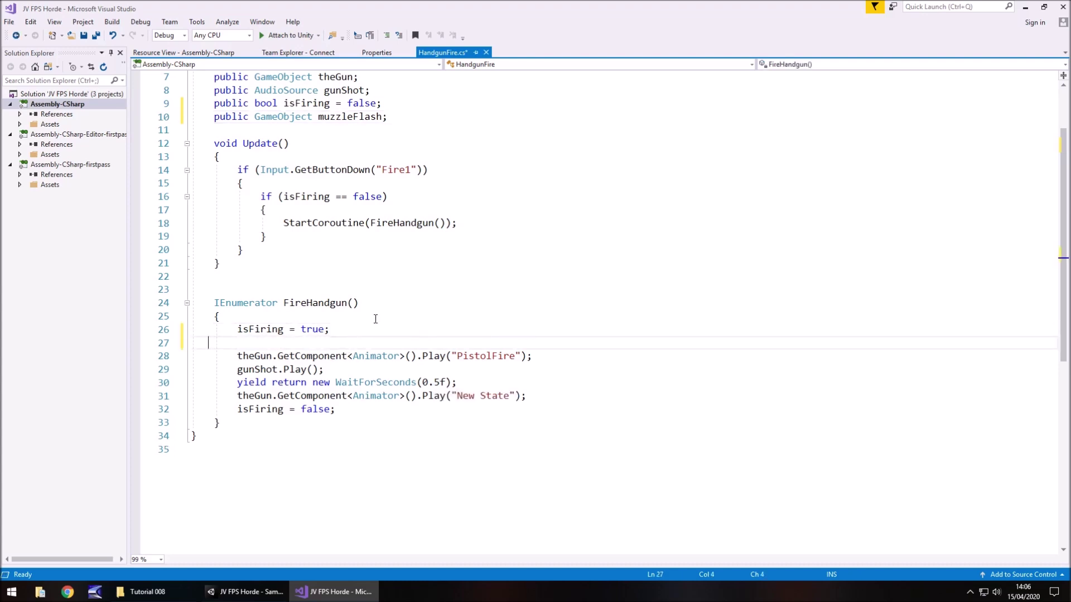
pyautogui.press('BackSpace')
pyautogui.press('BackSpace')
pyautogui.click(547, 340)
pyautogui.press('Return')
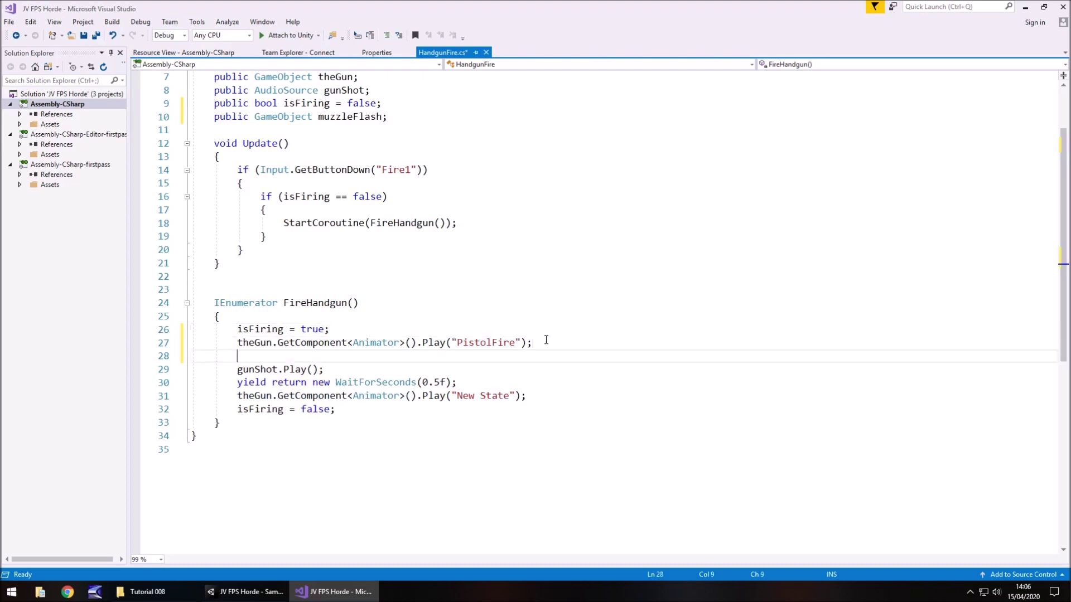
pyautogui.write('muzzle')
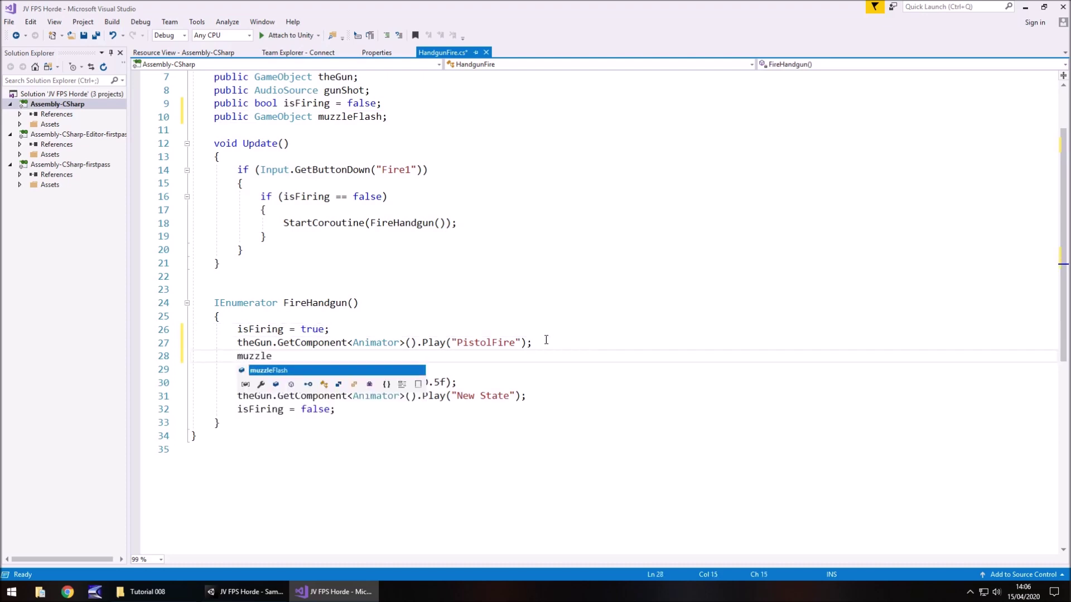
pyautogui.write('Flash.Set')
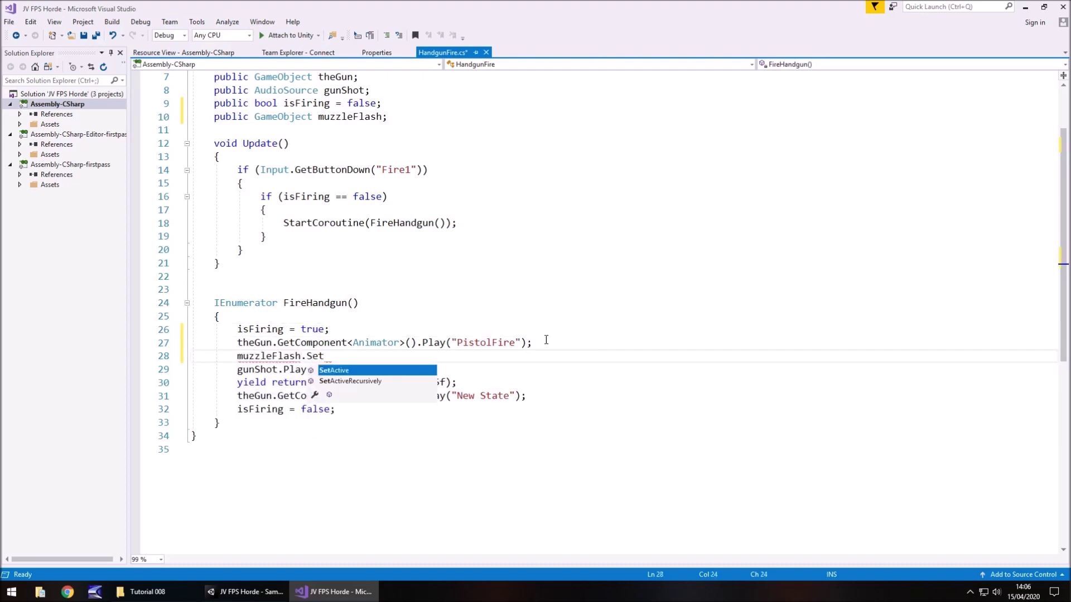
pyautogui.write('Active(true')
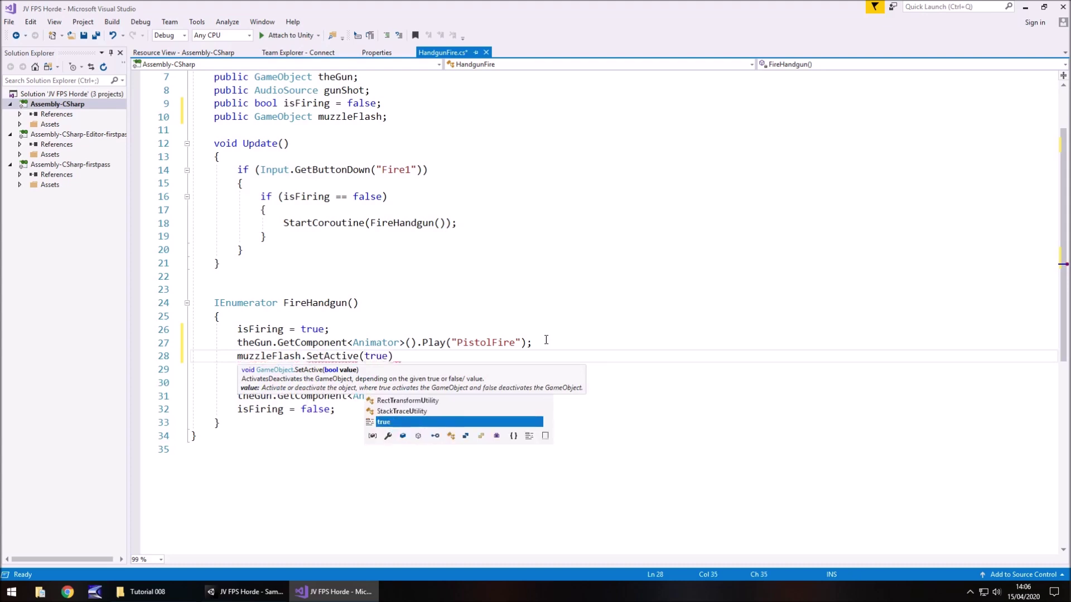
pyautogui.write(');')
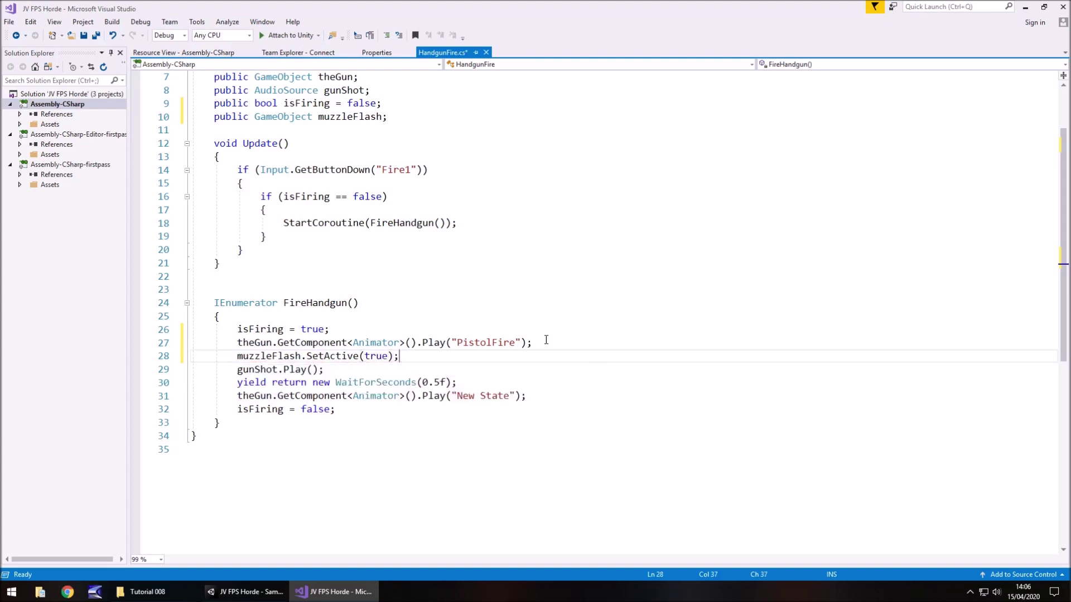
pyautogui.press('Return')
pyautogui.write('yield re')
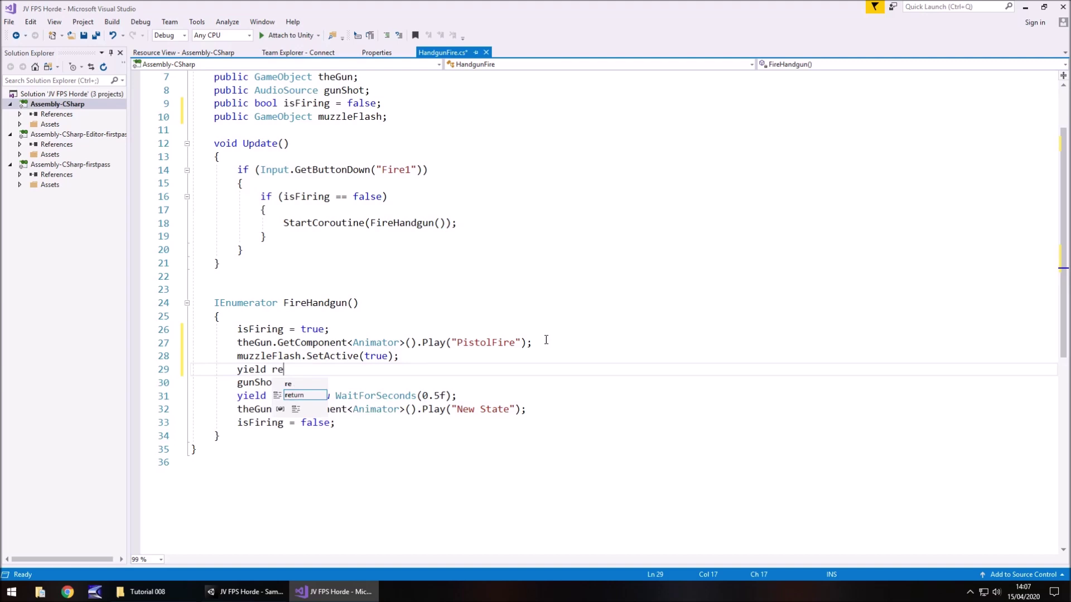
pyautogui.write('turn new Wait')
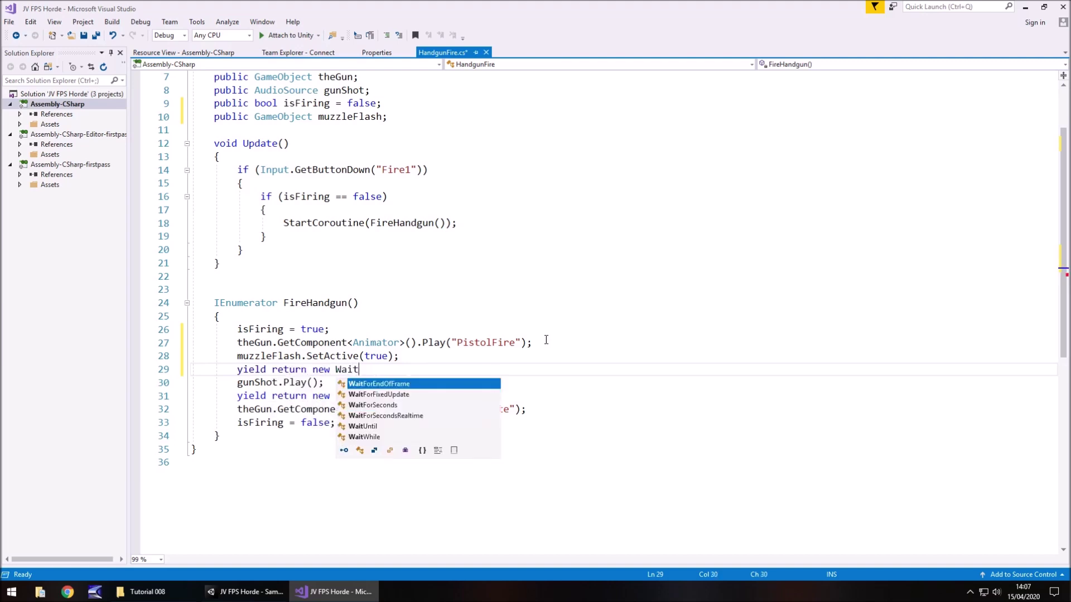
pyautogui.write('ForSecon')
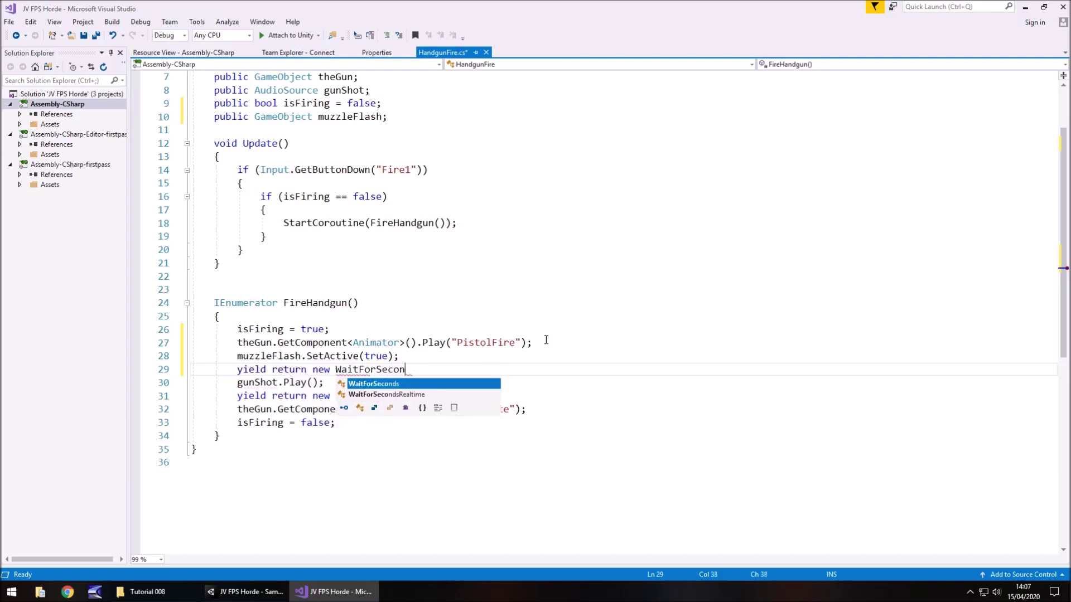
pyautogui.write('ds(0.05')
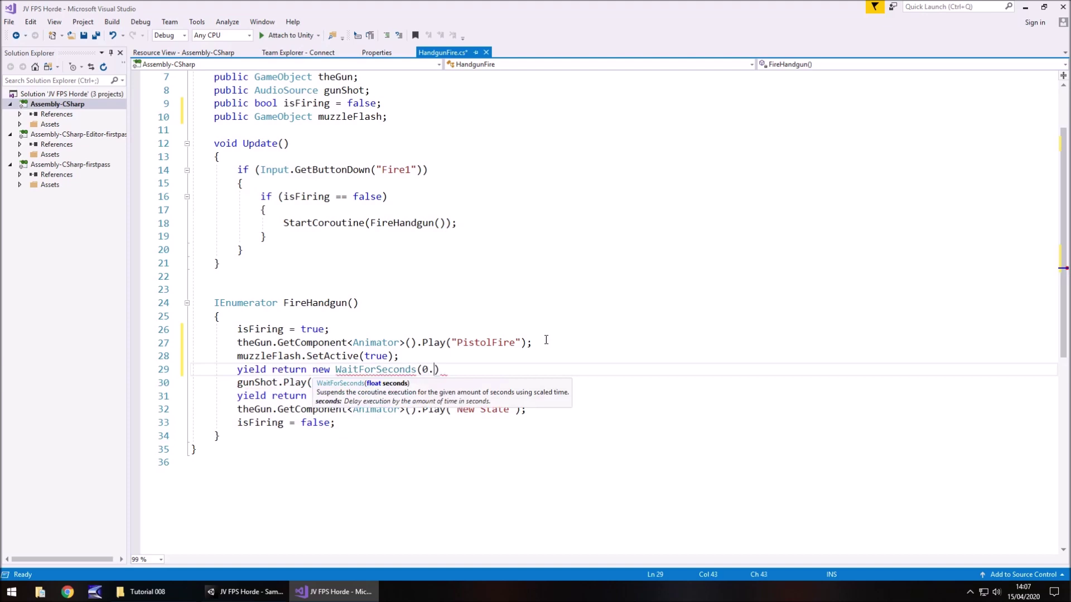
pyautogui.write('f);')
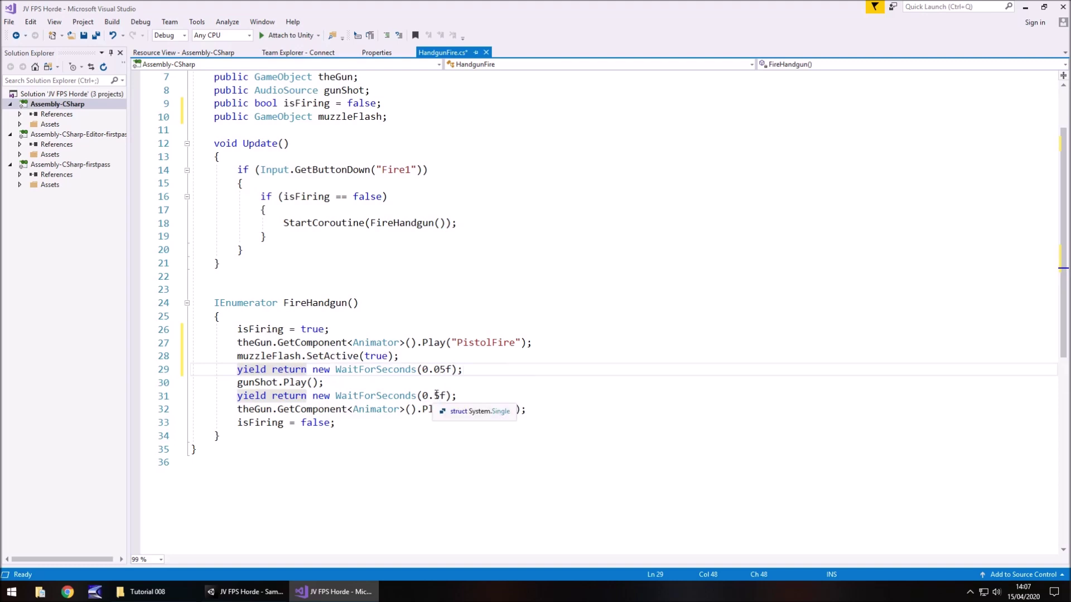
# - Change the second wait from 0.5f to 0.45f and save the script
pyautogui.moveTo(434, 396); pyautogui.dragTo(441, 395)
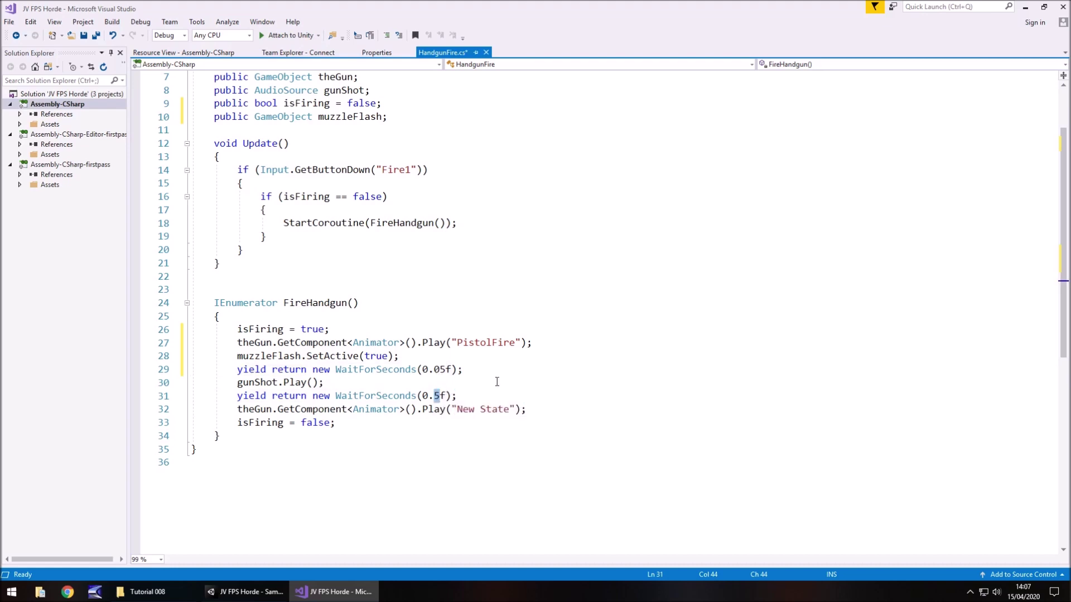
pyautogui.write('45')
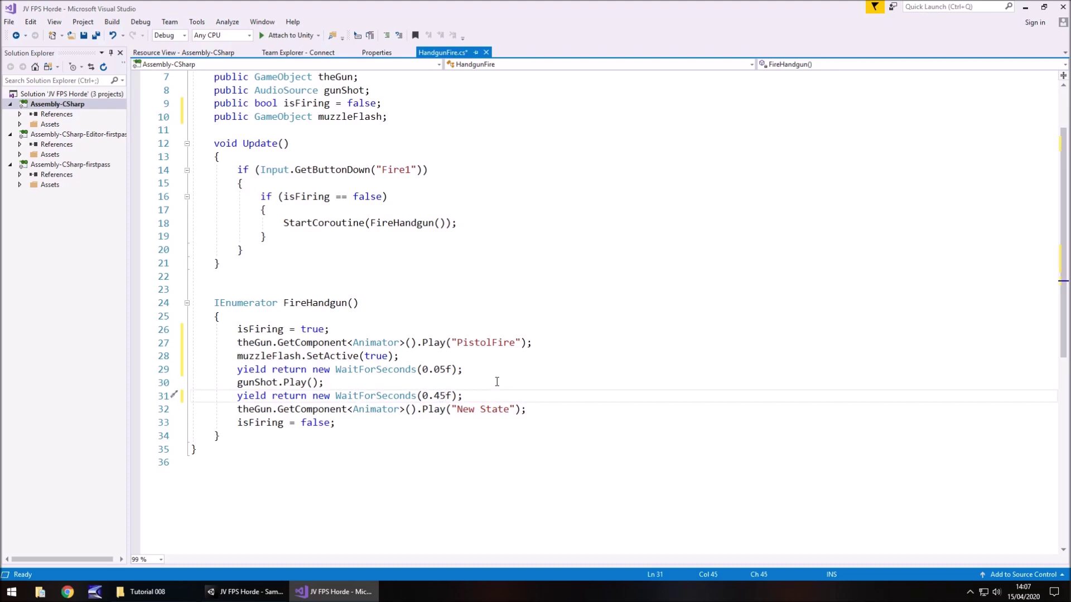
pyautogui.hotkey('ctrl', 's')
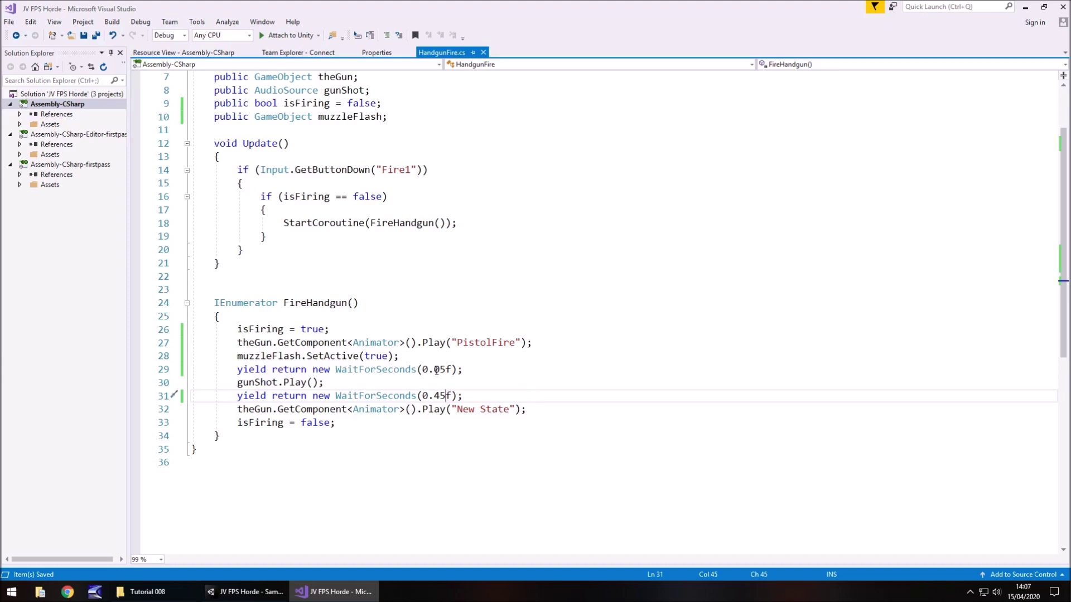
# - Add 'muzzleFlash.SetActive(false);' after the first 0.05f wait and save
pyautogui.click(479, 370)
pyautogui.press('Return')
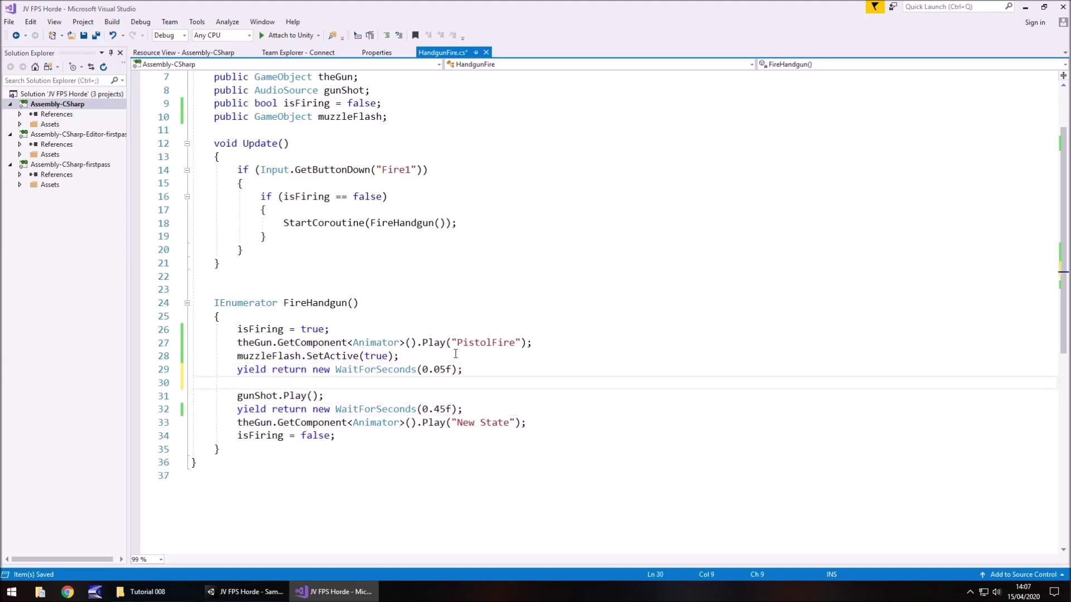
pyautogui.write('muzzleFlash.Set')
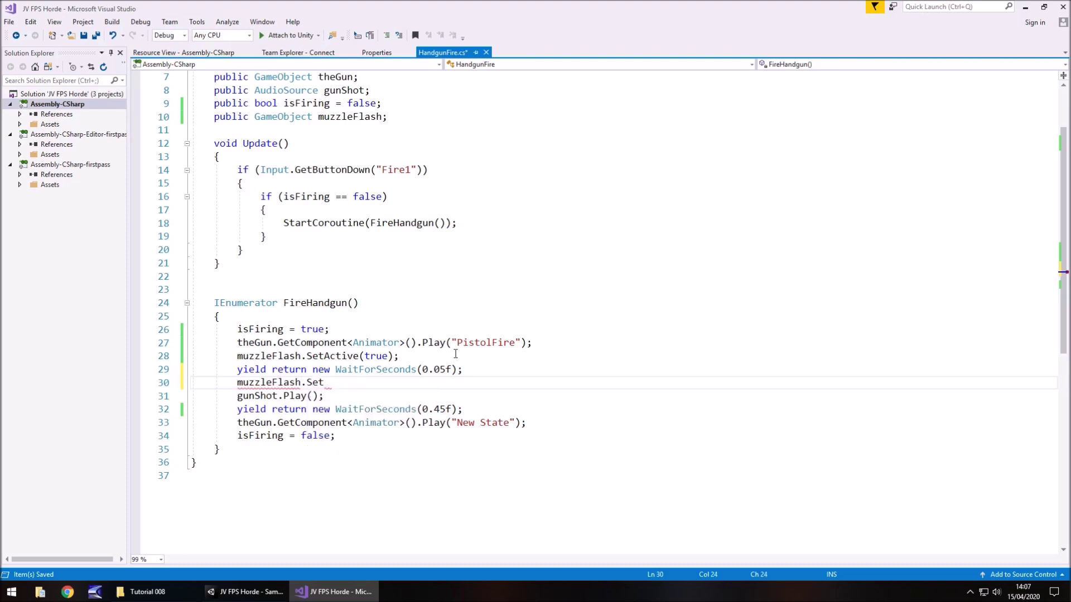
pyautogui.write('Active(false)')
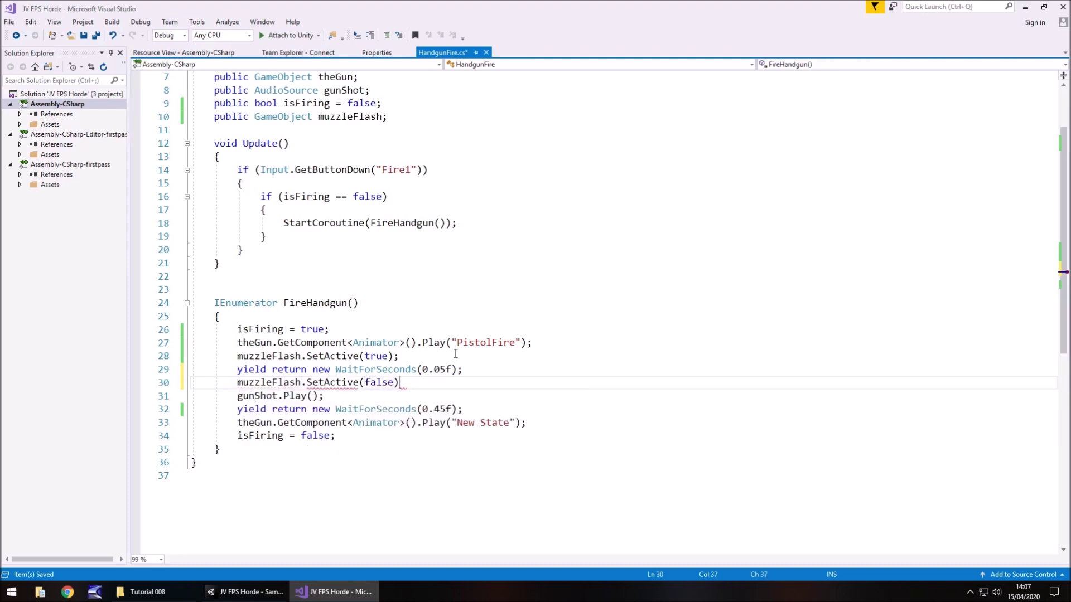
pyautogui.write(';')
pyautogui.hotkey('ctrl', 's')
# - Move gunShot.Play(); right after the flash-on line, remove the blank line, save, and return to Unity
pyautogui.moveTo(327, 396); pyautogui.dragTo(238, 401)
pyautogui.hotkey('ctrl', 'c')
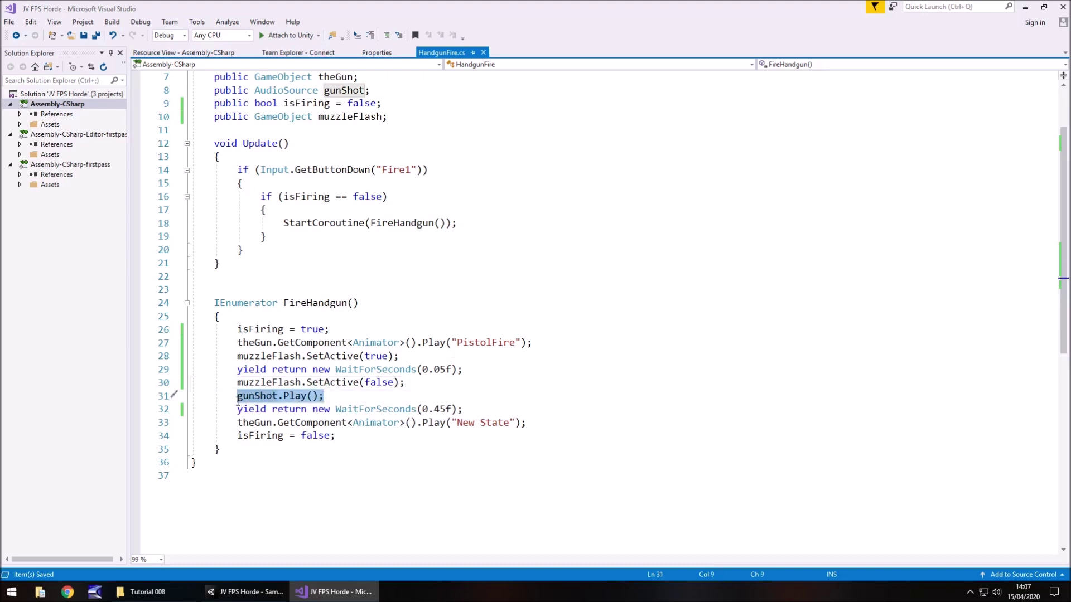
pyautogui.press('Delete')
pyautogui.click(426, 352)
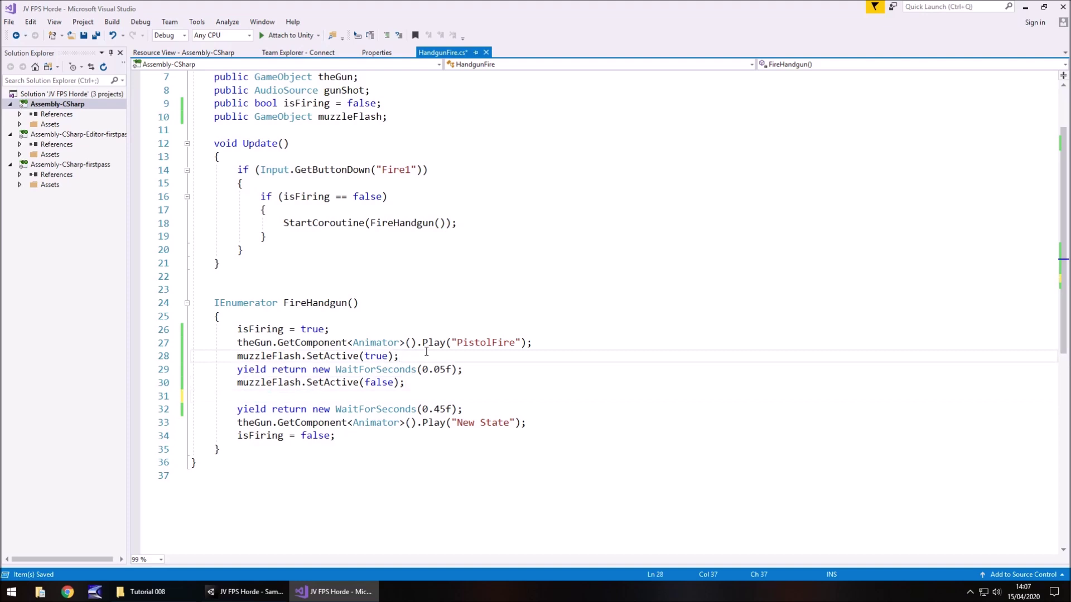
pyautogui.press('Return')
pyautogui.hotkey('ctrl', 'v')
pyautogui.doubleClick(232, 413)
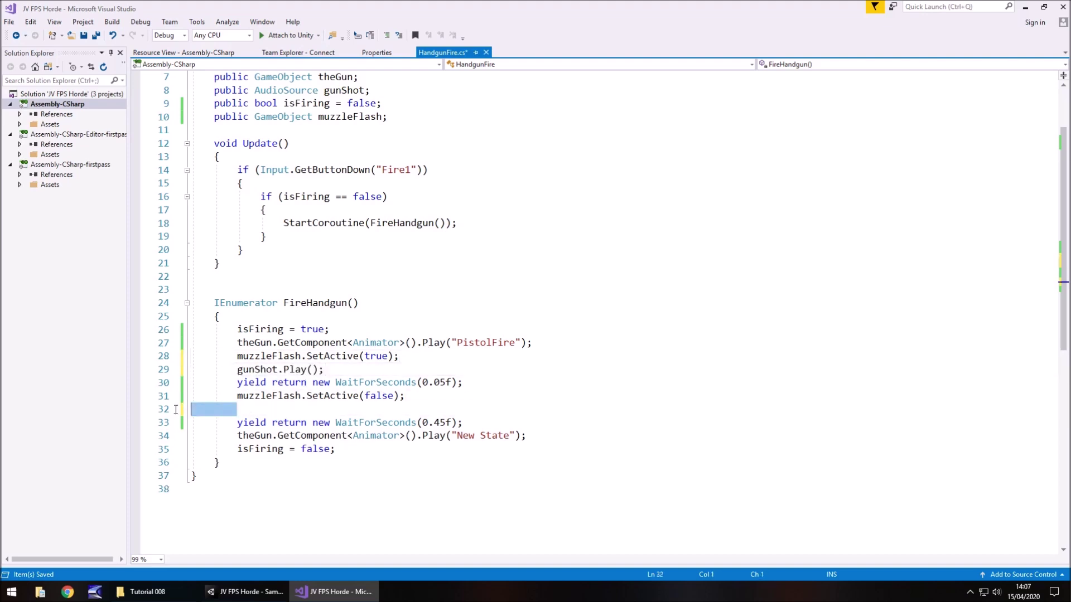
pyautogui.press('BackSpace')
pyautogui.press('BackSpace')
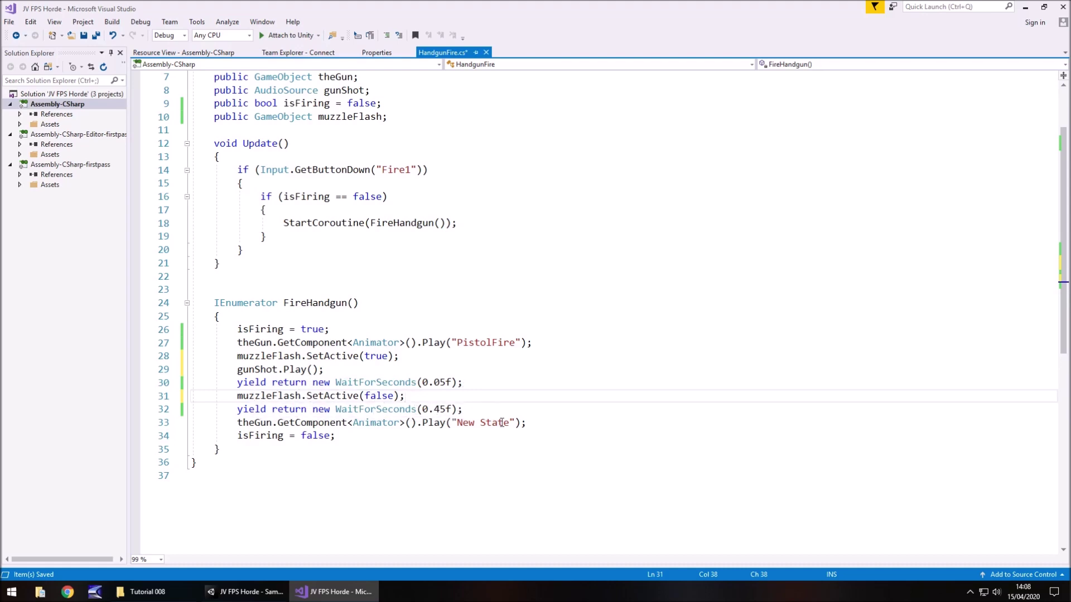
pyautogui.hotkey('ctrl', 's')
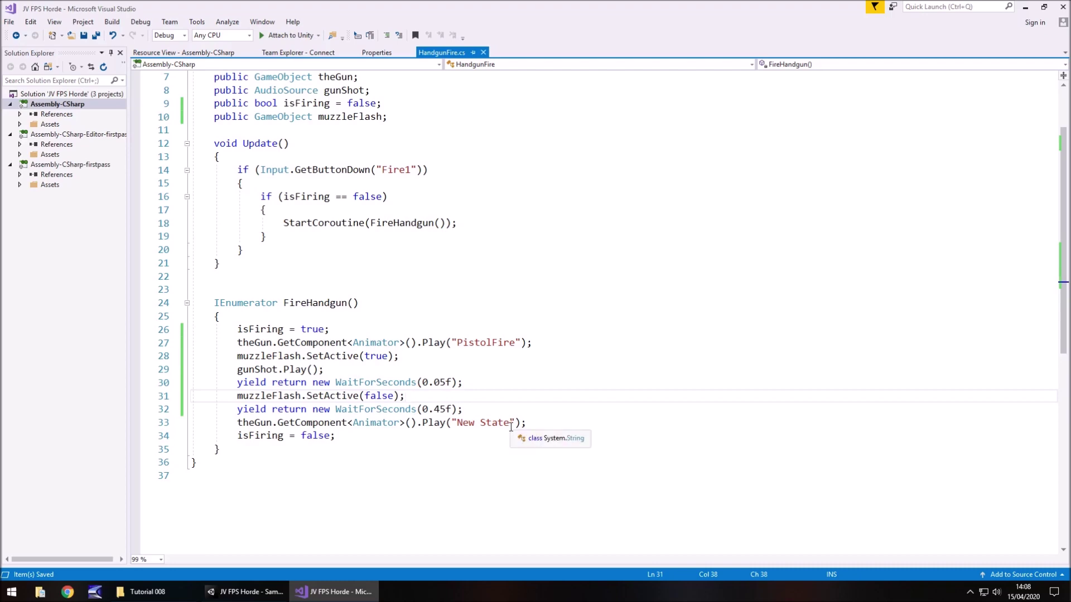
pyautogui.click(248, 592)
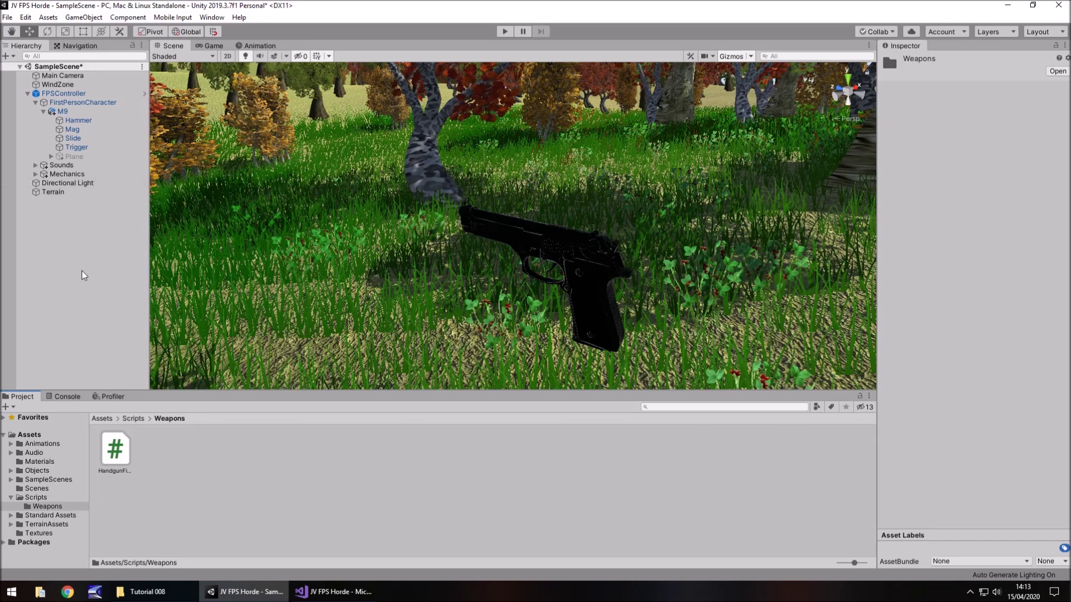
pyautogui.click(334, 592)
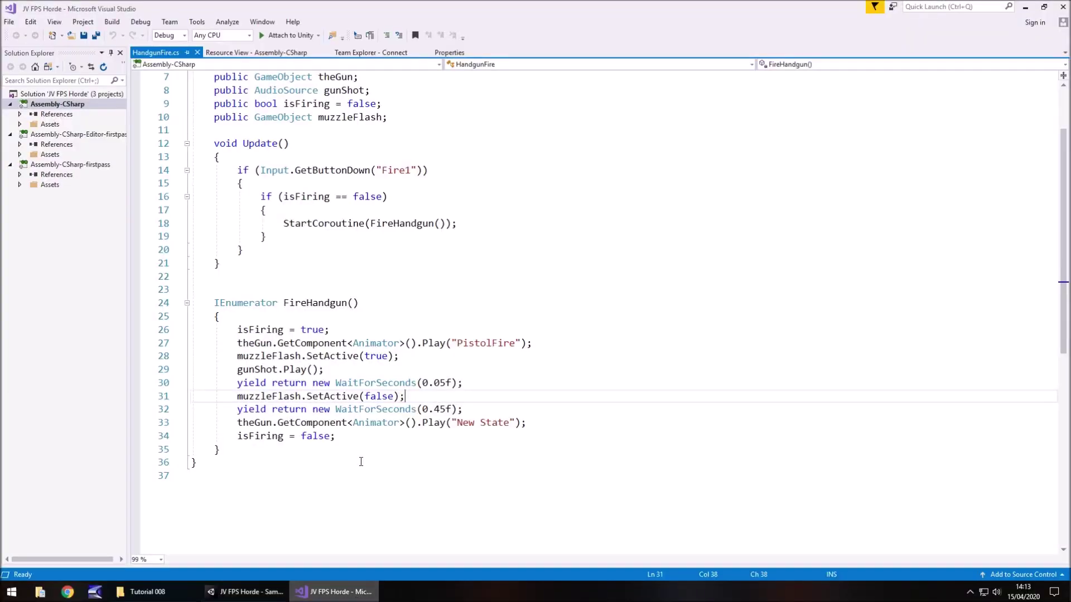
pyautogui.click(245, 592)
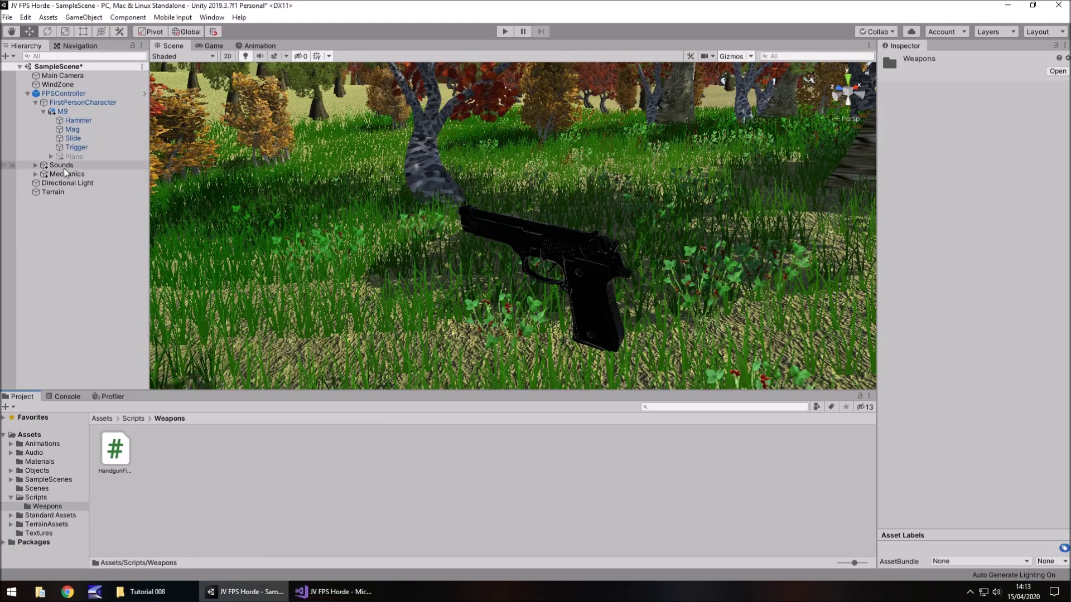
# - Assign the Plane object to GunMech's Handgun Fire Muzzle Flash field
pyautogui.click(36, 174)
pyautogui.click(72, 183)
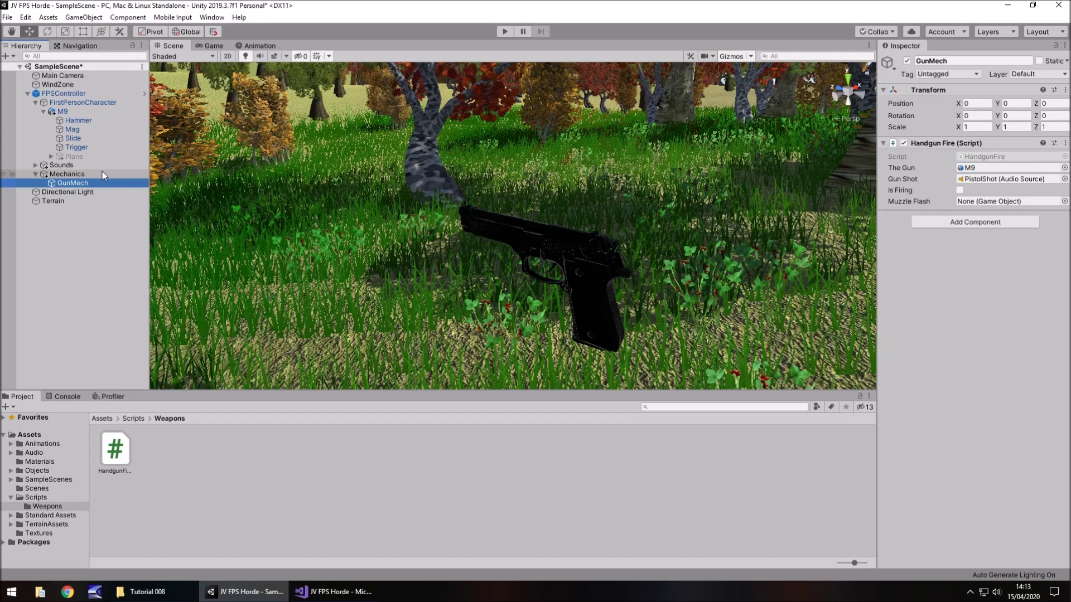
pyautogui.moveTo(102, 176); pyautogui.dragTo(996, 199)
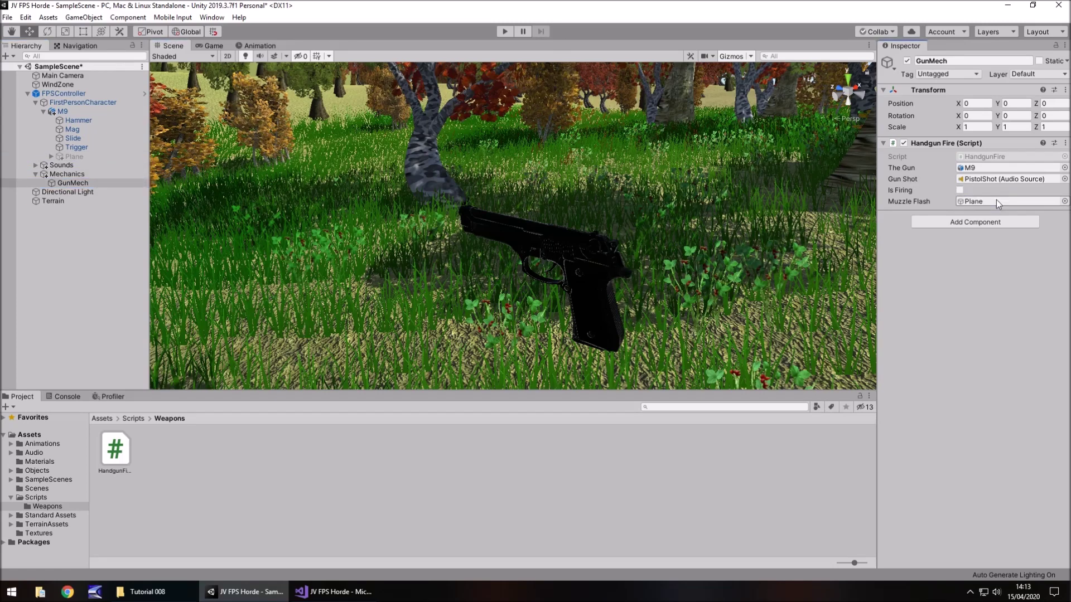
# - Rename Plane to 'Muzzleflash', clear the selection, and enter Play mode
pyautogui.click(128, 157)
pyautogui.press('F2')
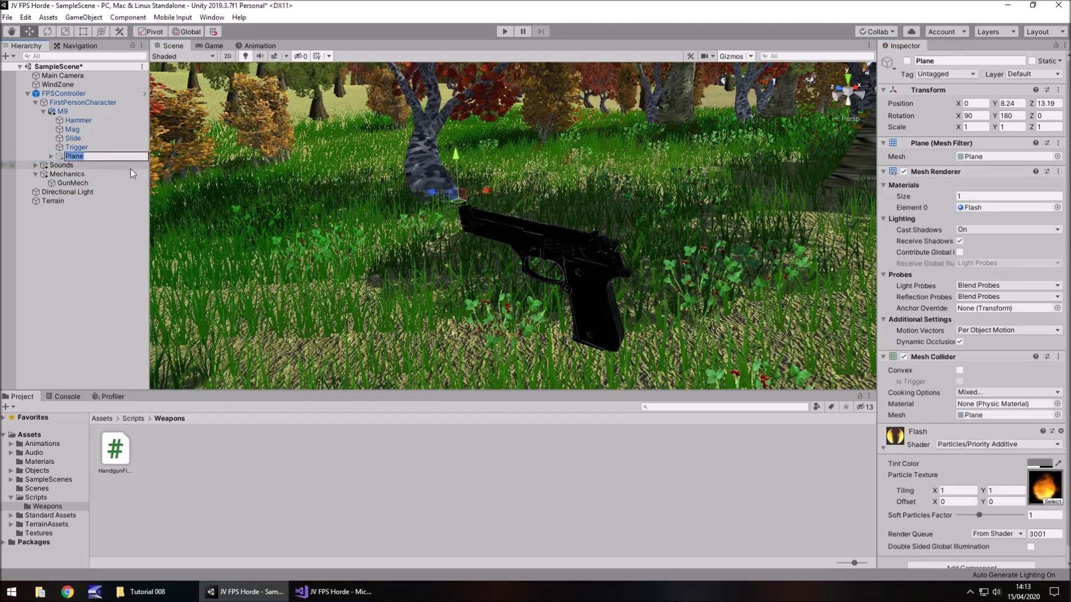
pyautogui.write('Muzzleflash')
pyautogui.press('Return')
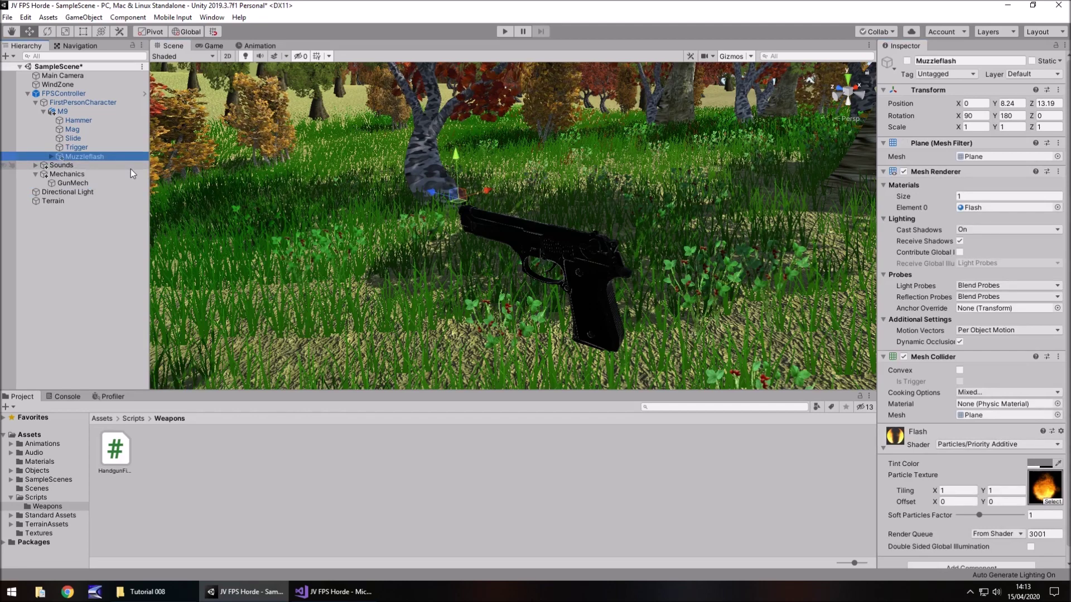
pyautogui.click(383, 486)
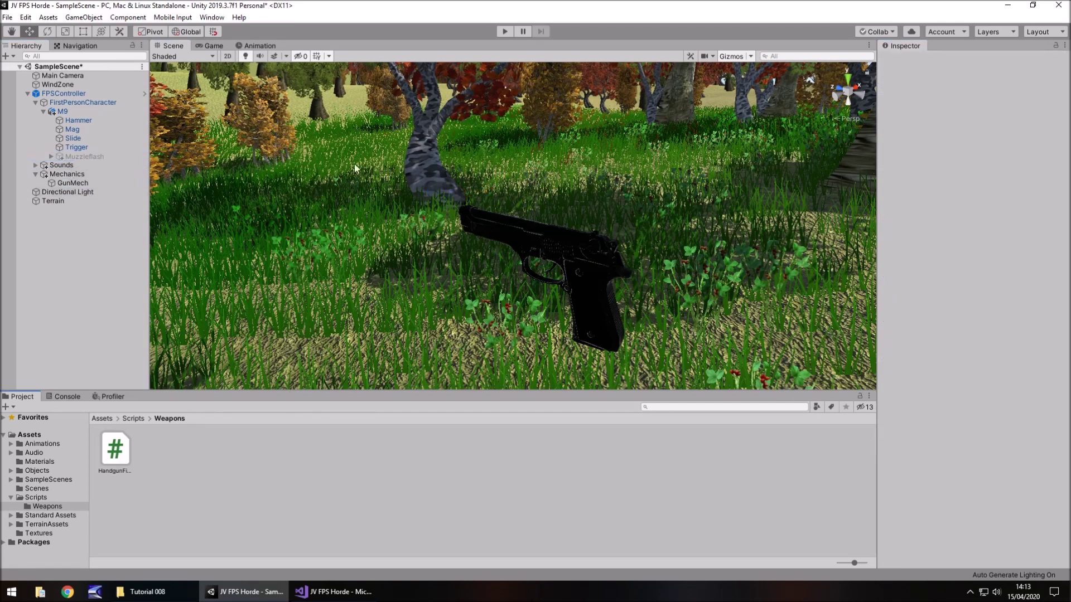
pyautogui.click(501, 32)
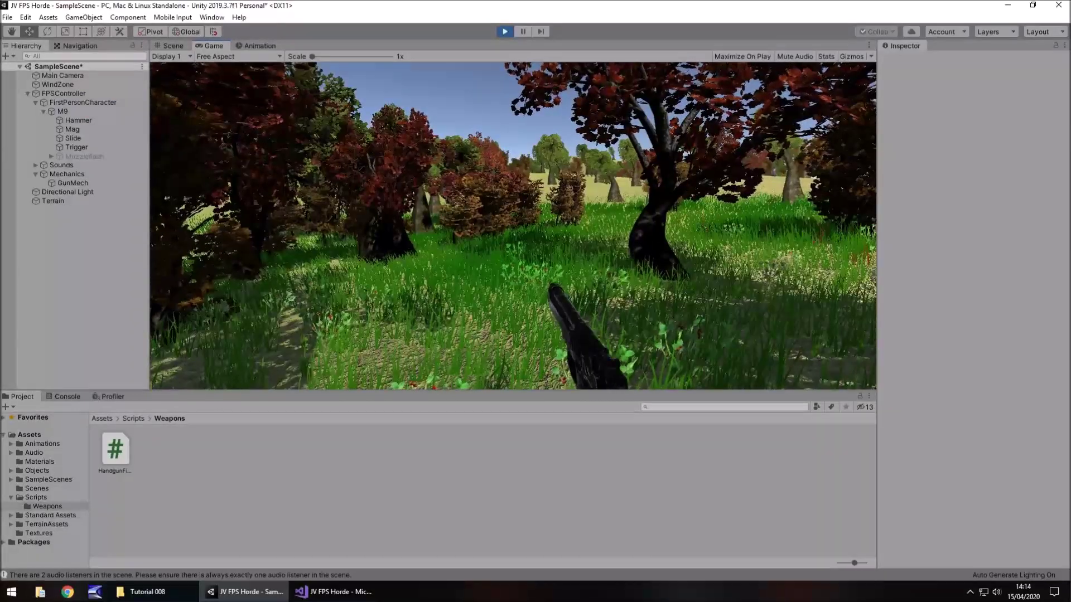
# - Fire the pistol to check the muzzle flash, exit Play mode, and orbit the Scene view
pyautogui.click(513, 226)
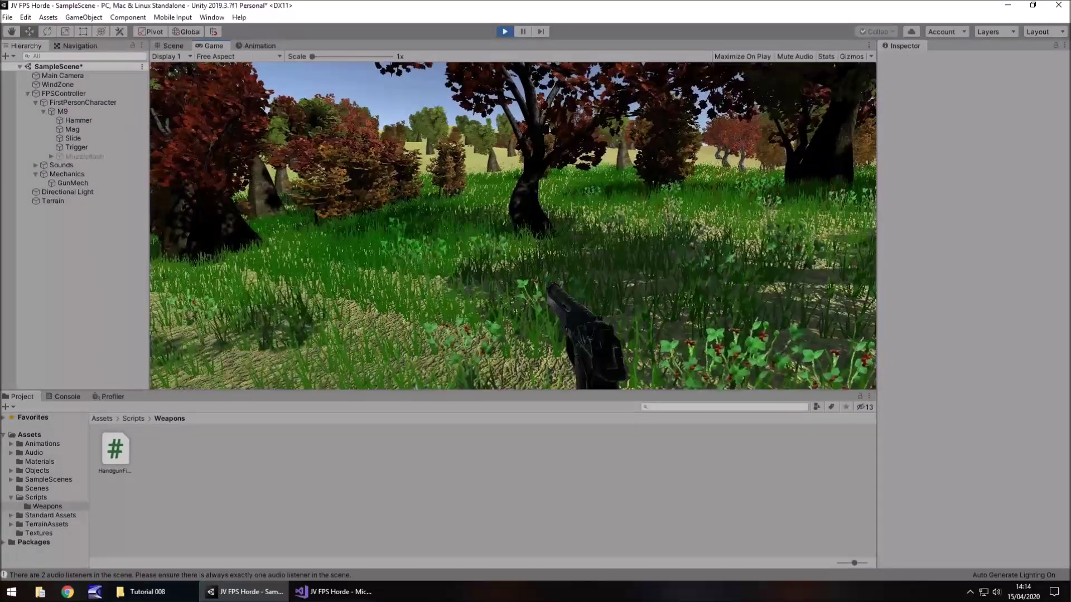
pyautogui.hotkey('ctrl', 'p')
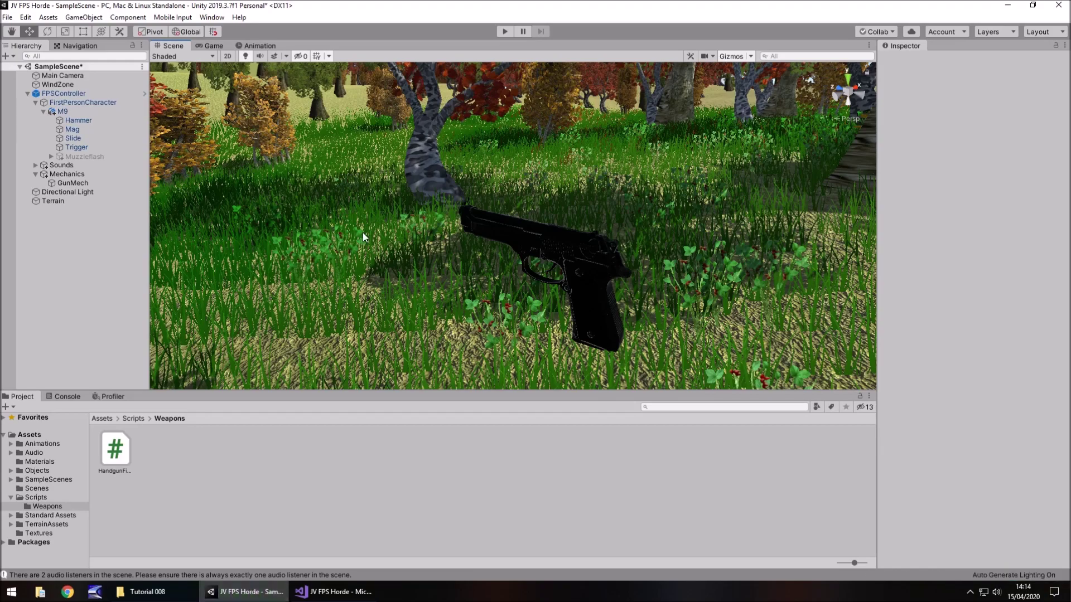
pyautogui.moveTo(617, 255); pyautogui.dragTo(659, 241, button='right')
pyautogui.moveTo(588, 229); pyautogui.dragTo(485, 236, button='right')
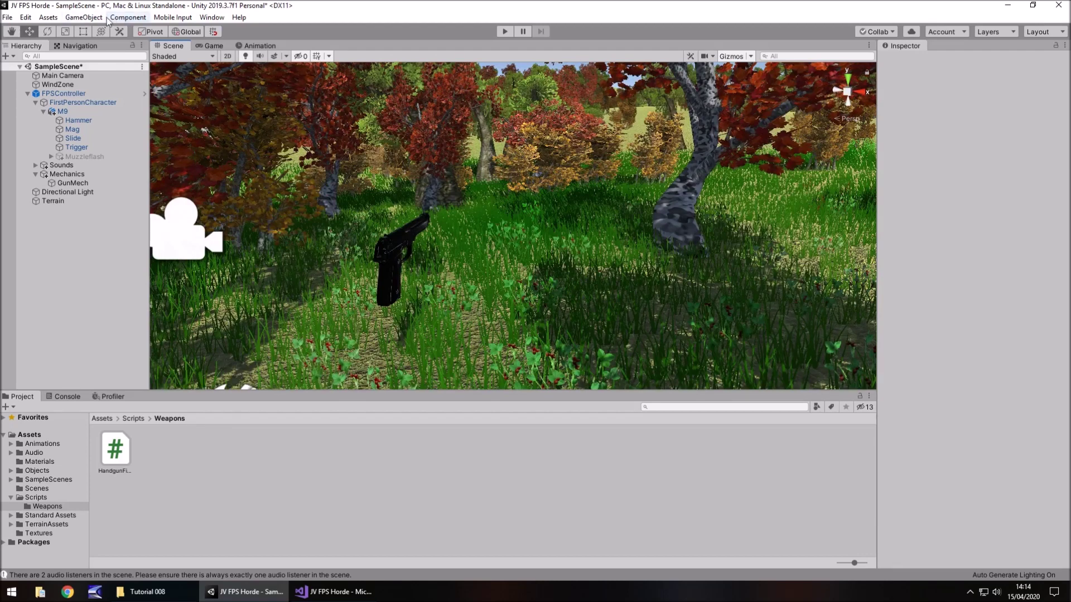
# - Create a Text via GameObject > UI > Text, then inspect the new EventSystem and Canvas
pyautogui.click(26, 95)
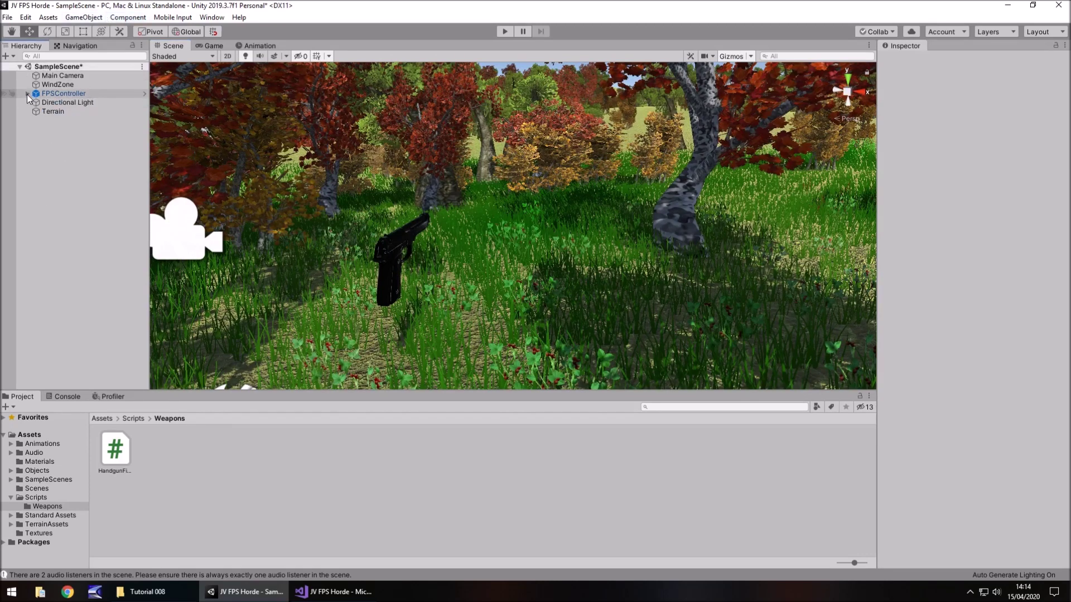
pyautogui.click(84, 18)
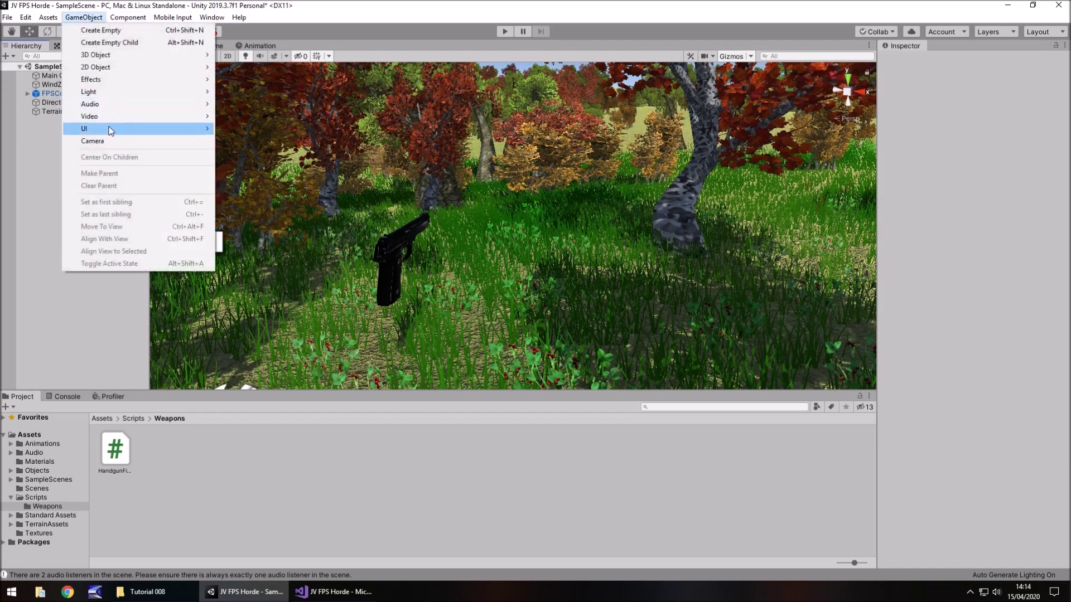
pyautogui.moveTo(111, 130)
pyautogui.click(258, 133)
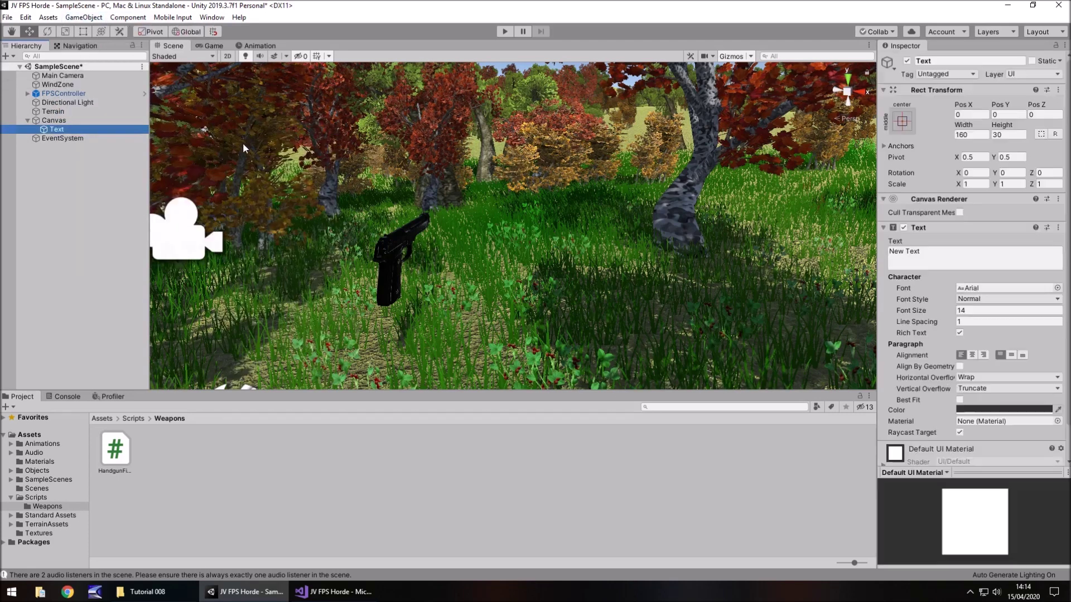
pyautogui.click(67, 139)
pyautogui.click(52, 122)
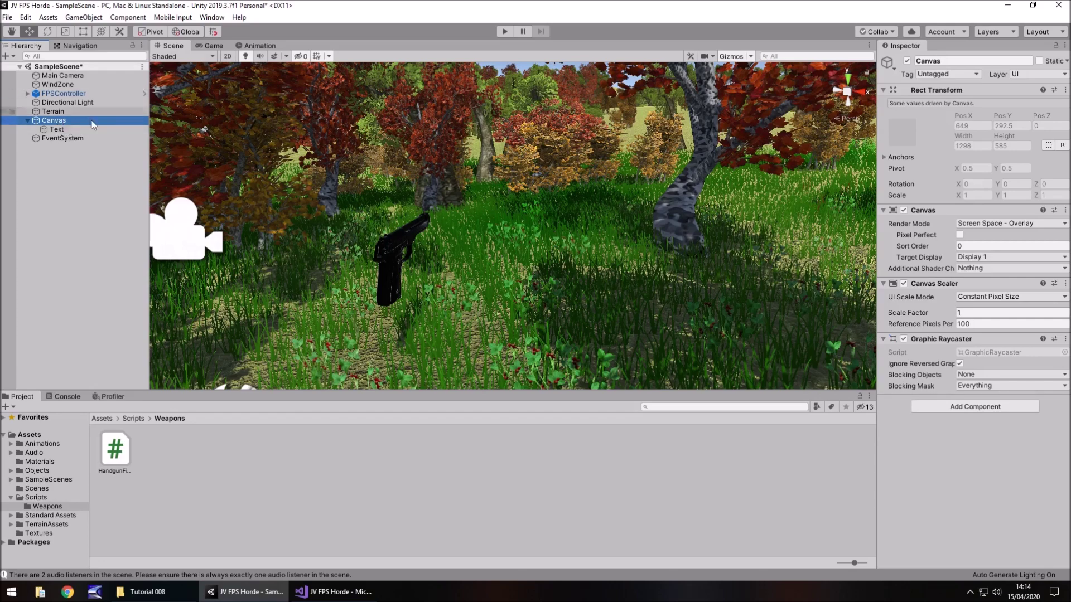
# - Frame the Text object and set its colour to white
pyautogui.doubleClick(55, 128)
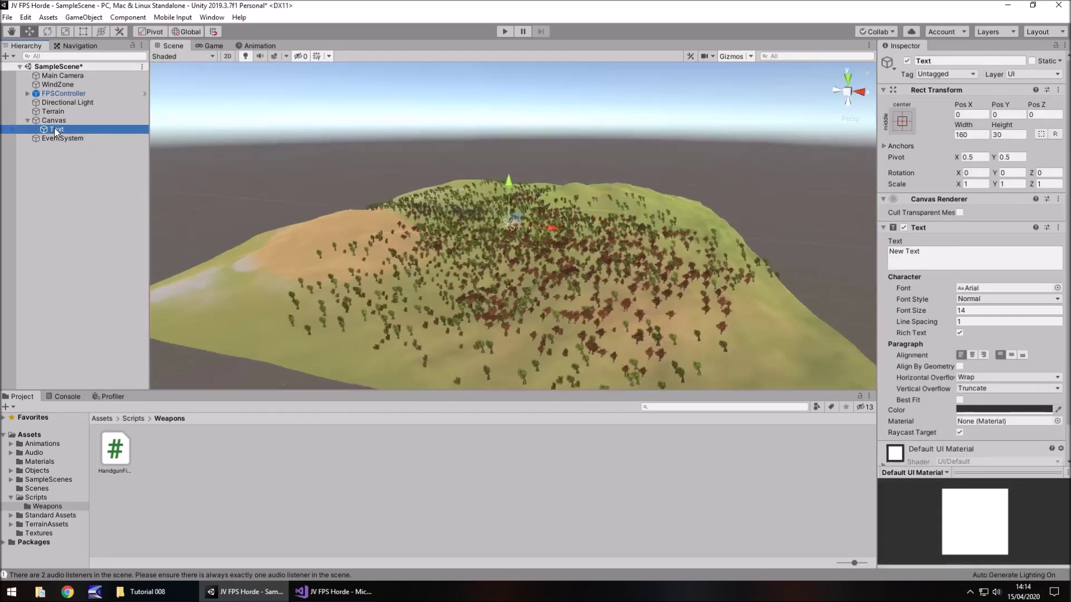
pyautogui.scroll(-4, 474, 239)
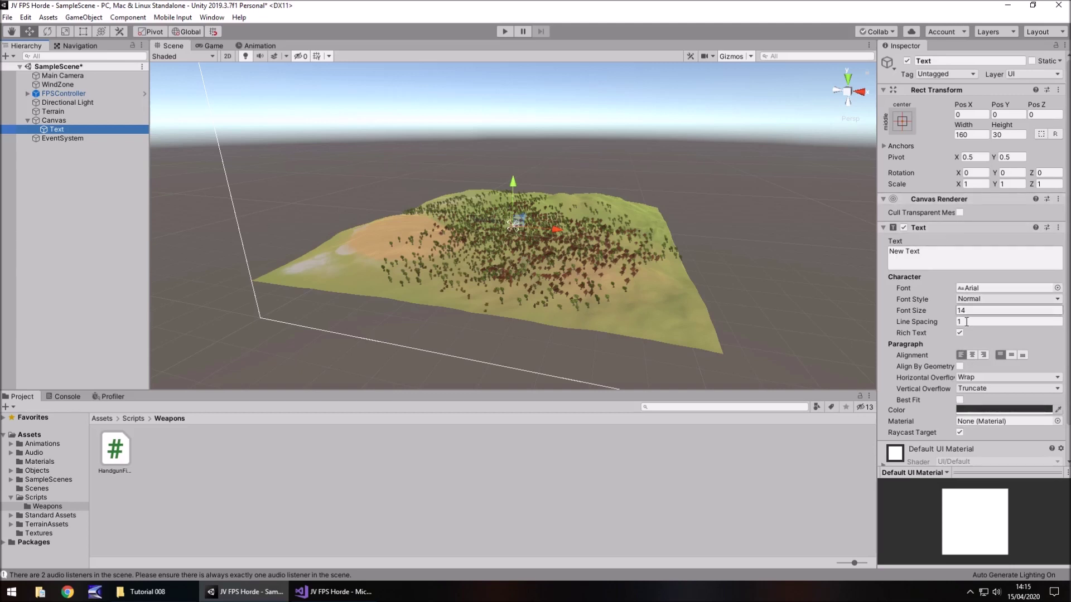
pyautogui.click(980, 411)
pyautogui.moveTo(279, 170); pyautogui.dragTo(214, 114)
pyautogui.click(359, 95)
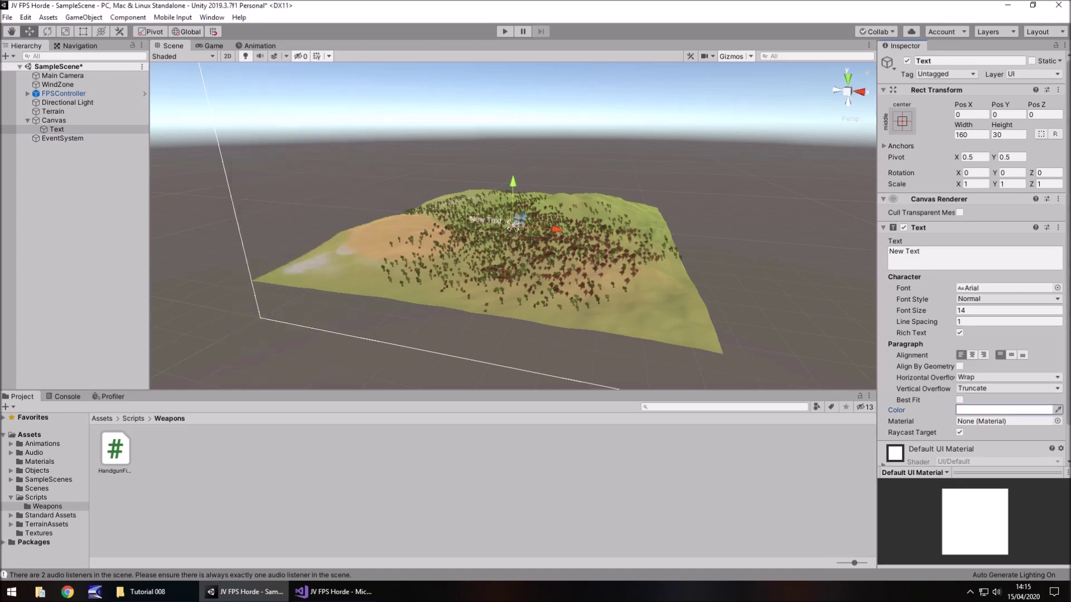
# - Make the text read 'AMMO: 12' in Bold at font size 30
pyautogui.click(938, 256)
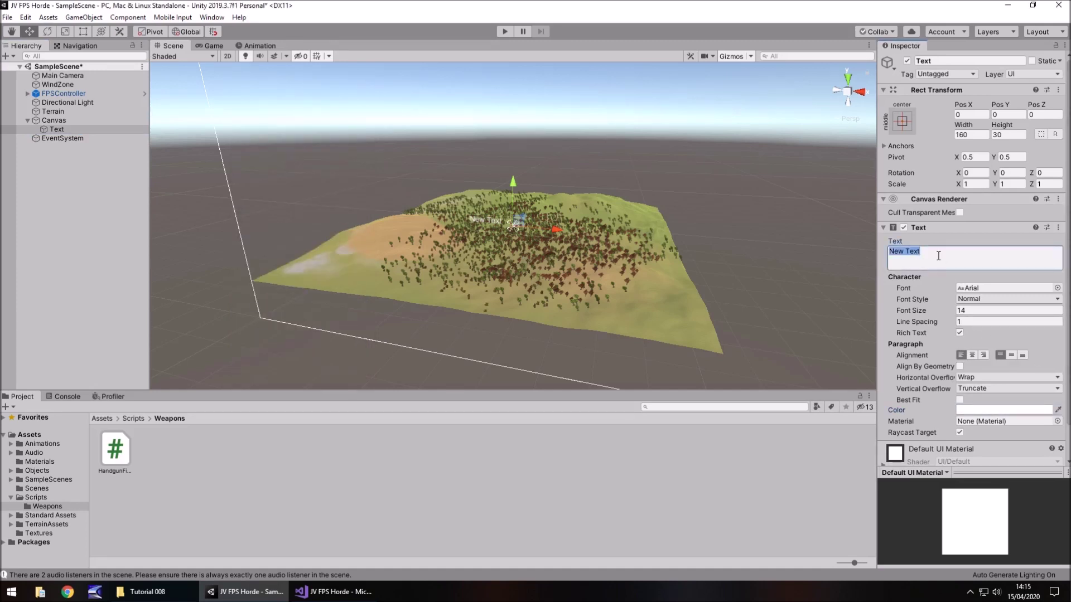
pyautogui.write('AMMO: 12')
pyautogui.scroll(-4, 641, 293)
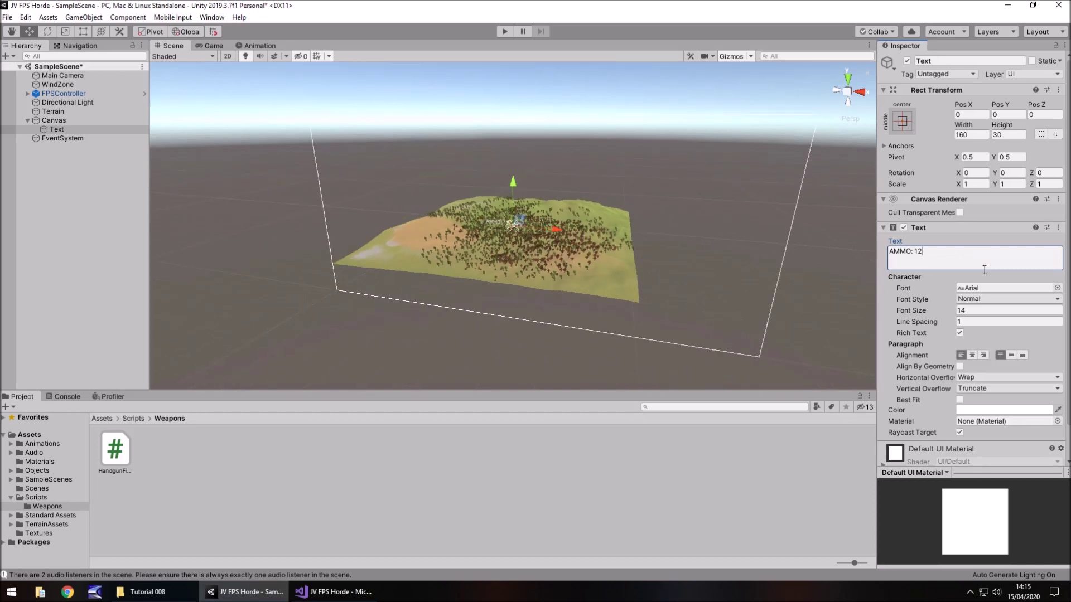
pyautogui.click(982, 302)
pyautogui.click(1023, 325)
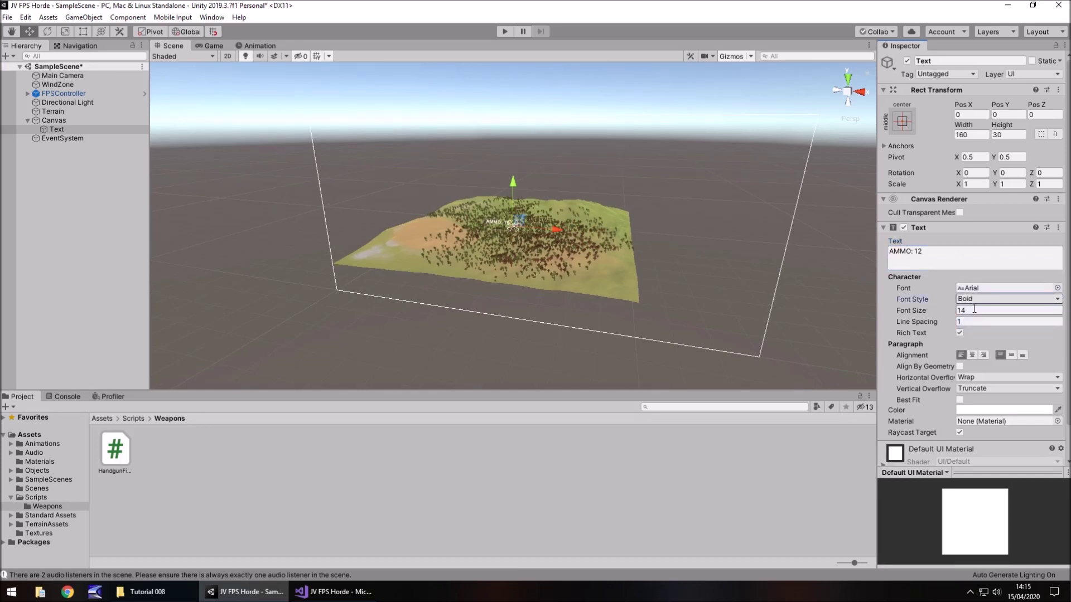
pyautogui.click(983, 310)
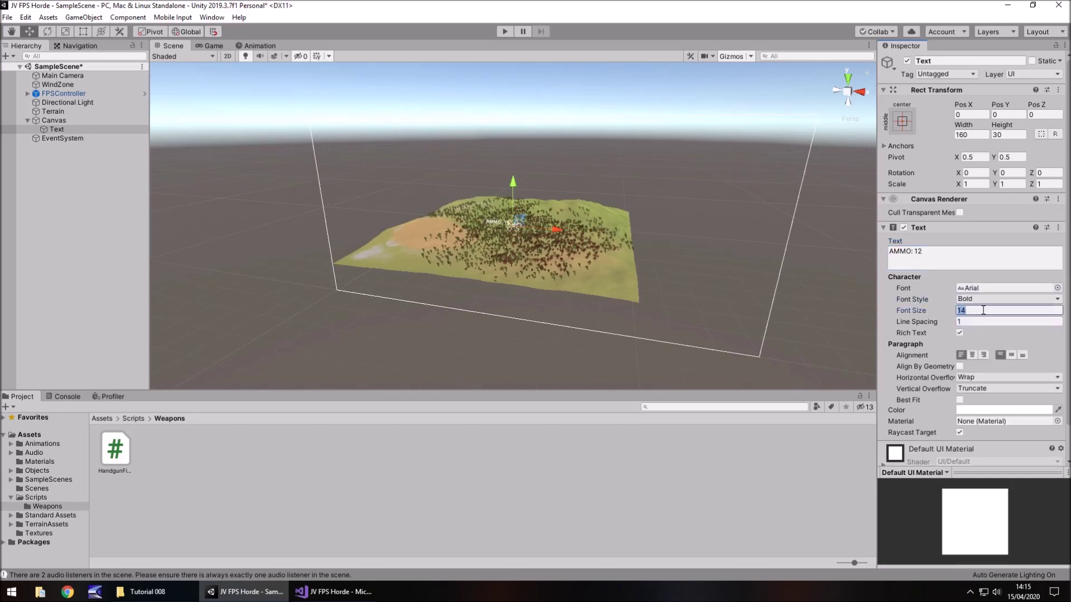
pyautogui.write('30')
# - With the Rect Tool, resize the AMMO: 12 text to 267 by 39 and place it at Pos X 500, Y -241
pyautogui.click(83, 32)
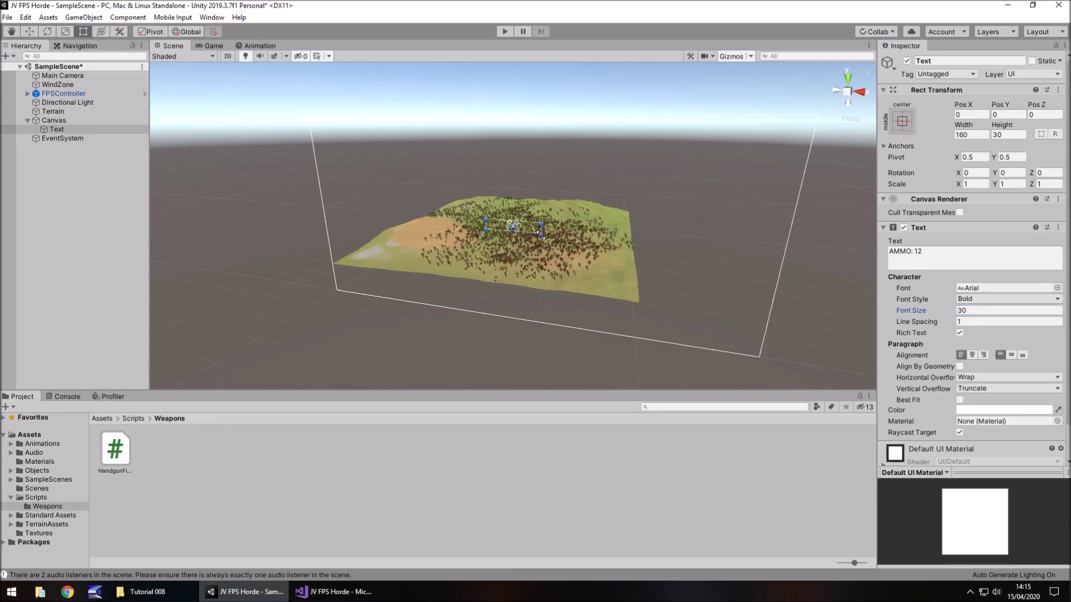
pyautogui.moveTo(540, 234); pyautogui.dragTo(580, 241)
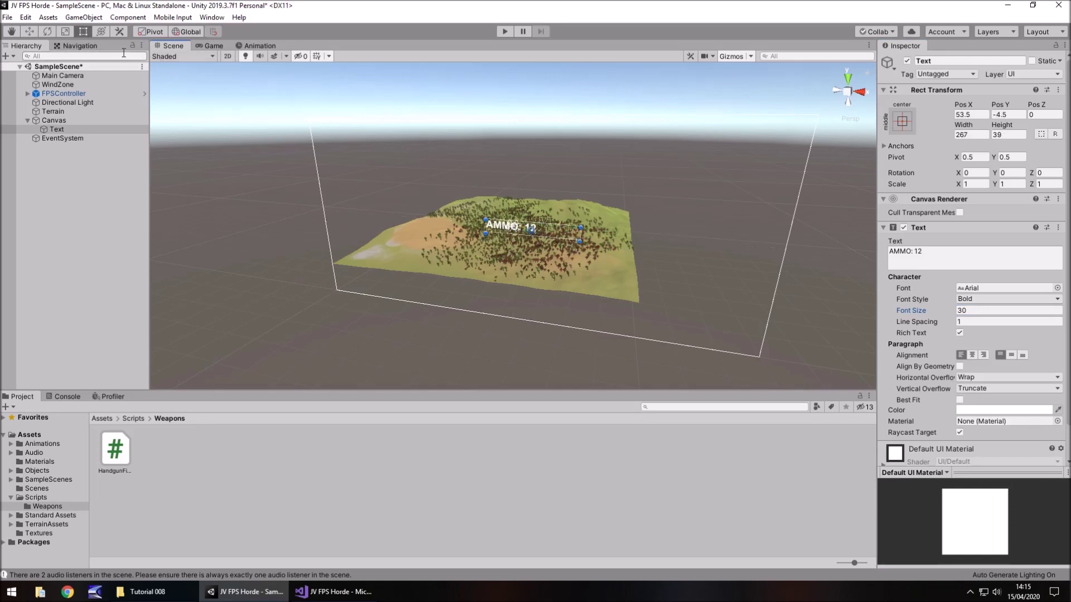
pyautogui.moveTo(555, 227); pyautogui.dragTo(725, 330)
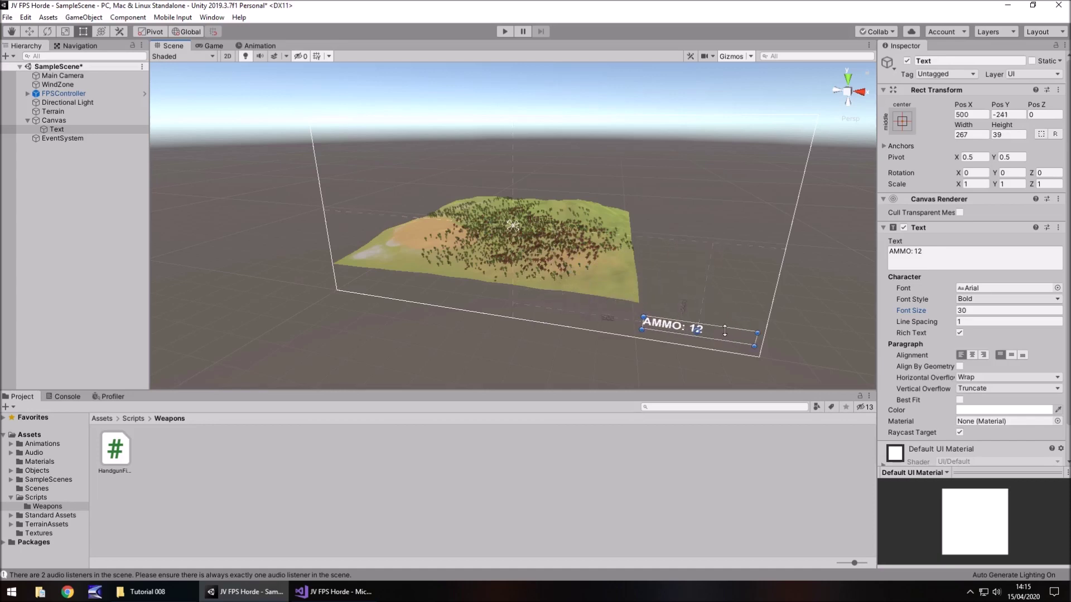
pyautogui.keyDown('alt'); pyautogui.moveTo(383, 311); pyautogui.dragTo(350, 327); pyautogui.keyUp('alt')
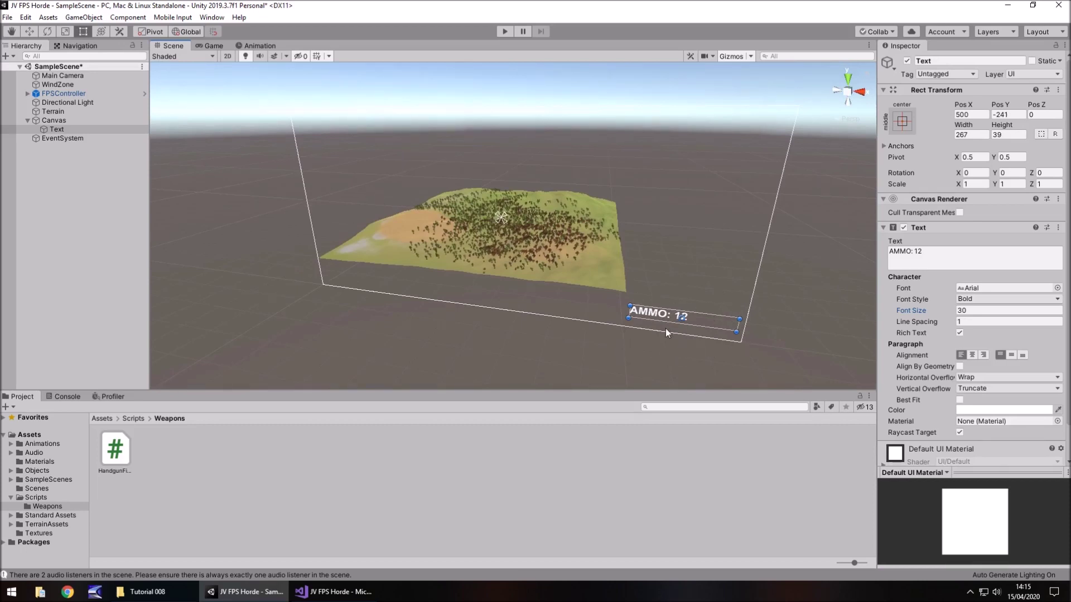
# - Anchor the AMMO: 12 text to the right/bottom preset (Pos X -149, Y 51) and enter Play mode
pyautogui.click(903, 118)
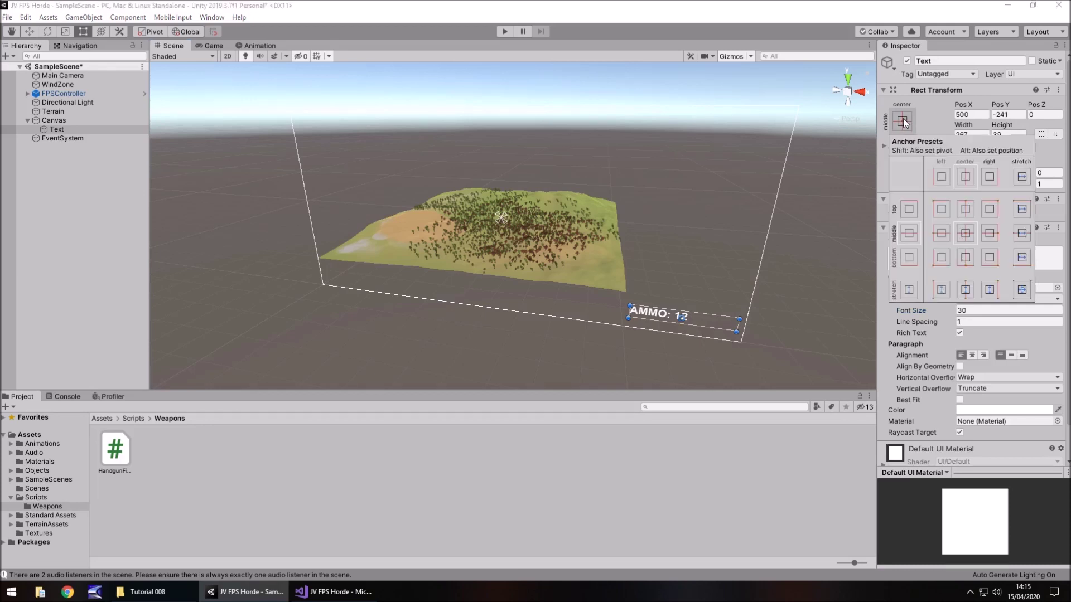
pyautogui.click(990, 258)
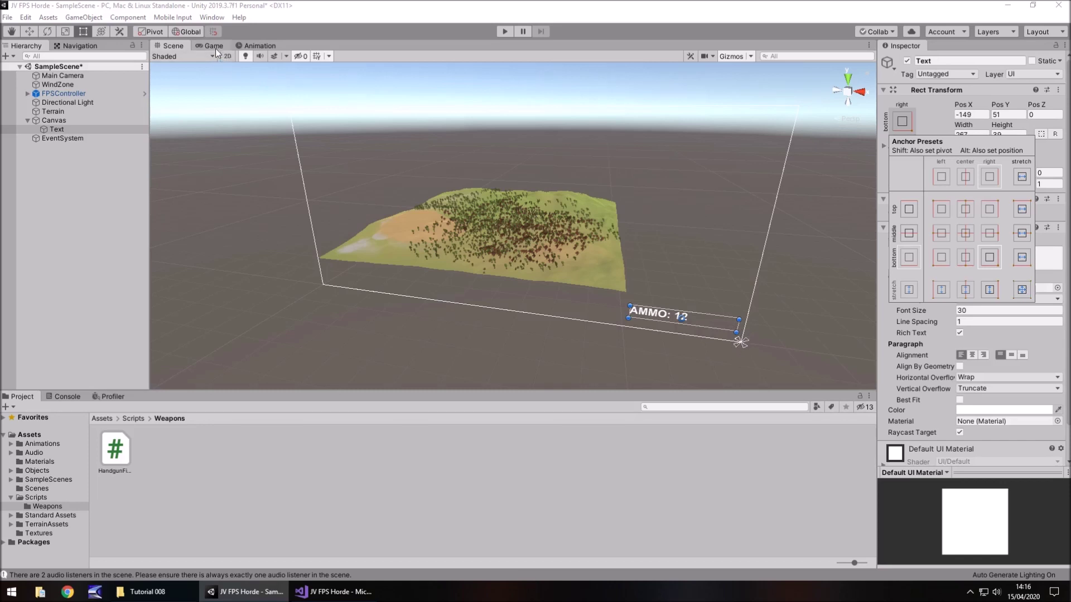
pyautogui.click(802, 4)
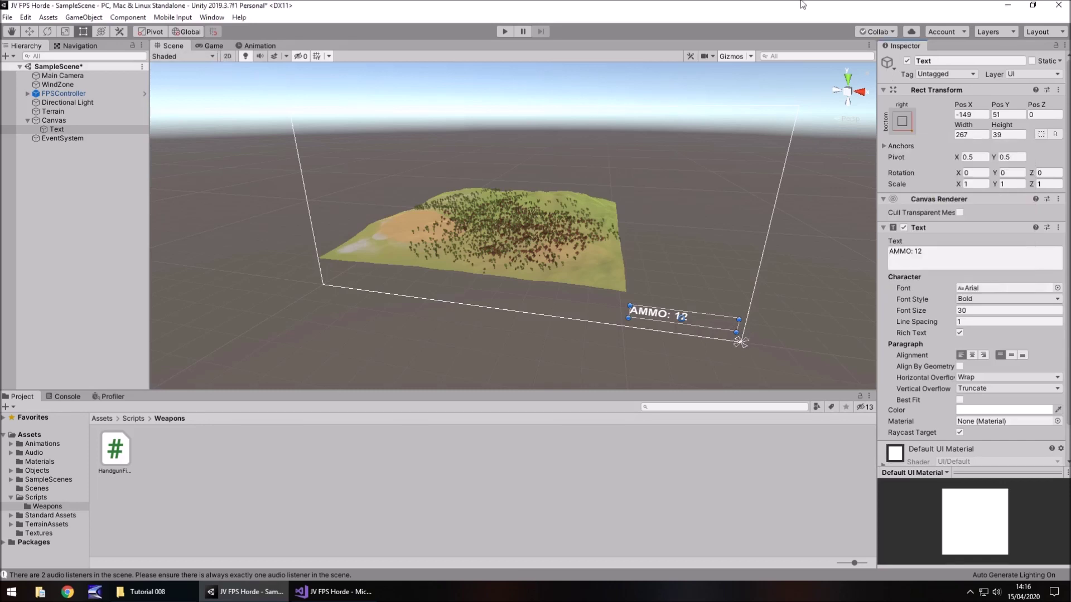
pyautogui.click(505, 31)
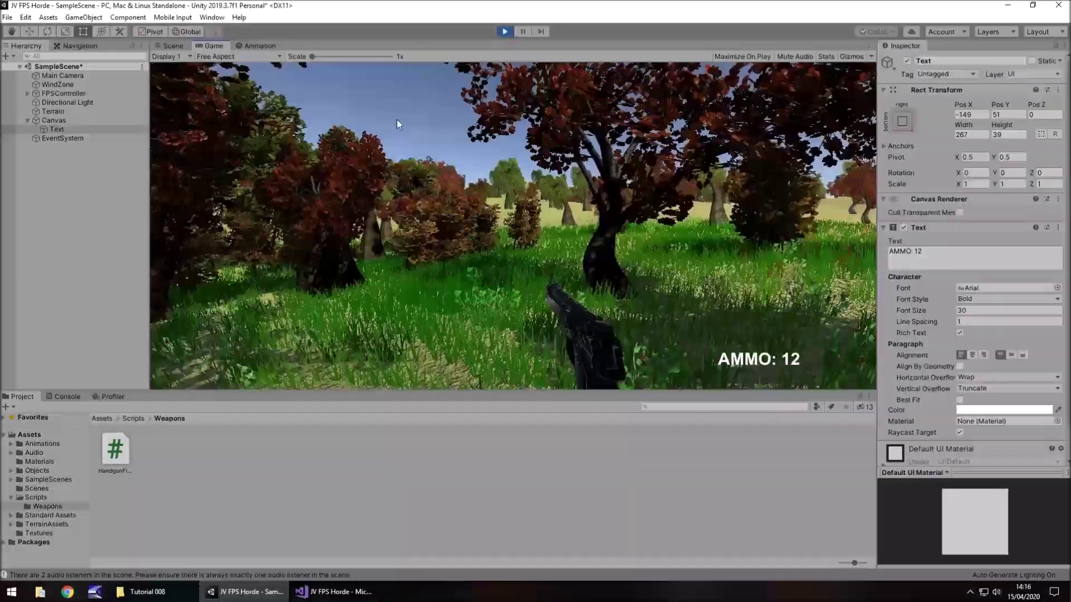
# - Undock and maximize the Game view to confirm AMMO: 12 stays bottom-right, then stop playing with Ctrl+P
pyautogui.moveTo(213, 45); pyautogui.dragTo(504, 202)
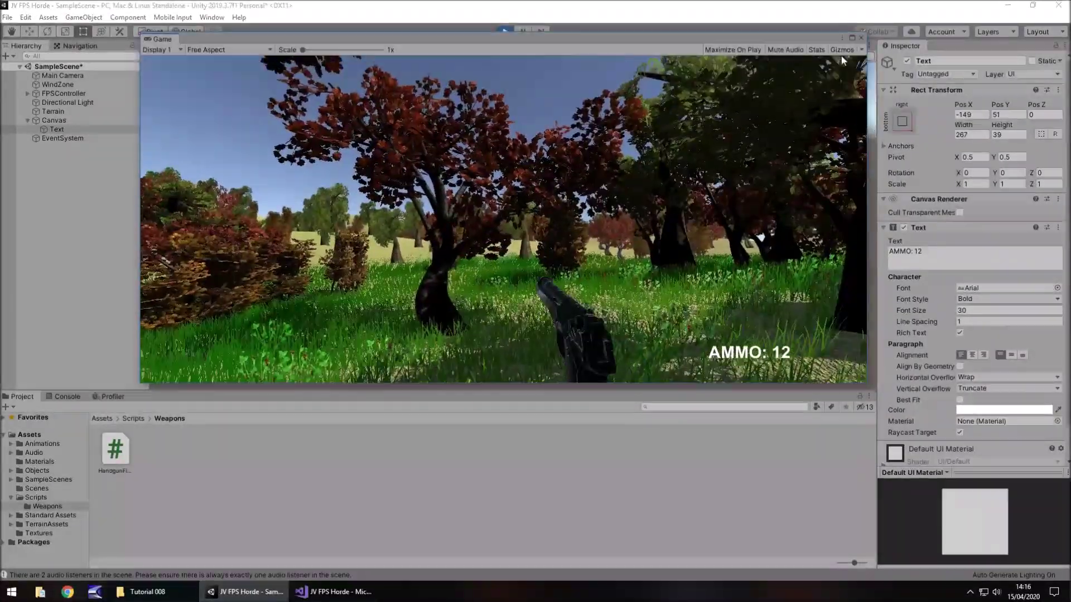
pyautogui.click(852, 39)
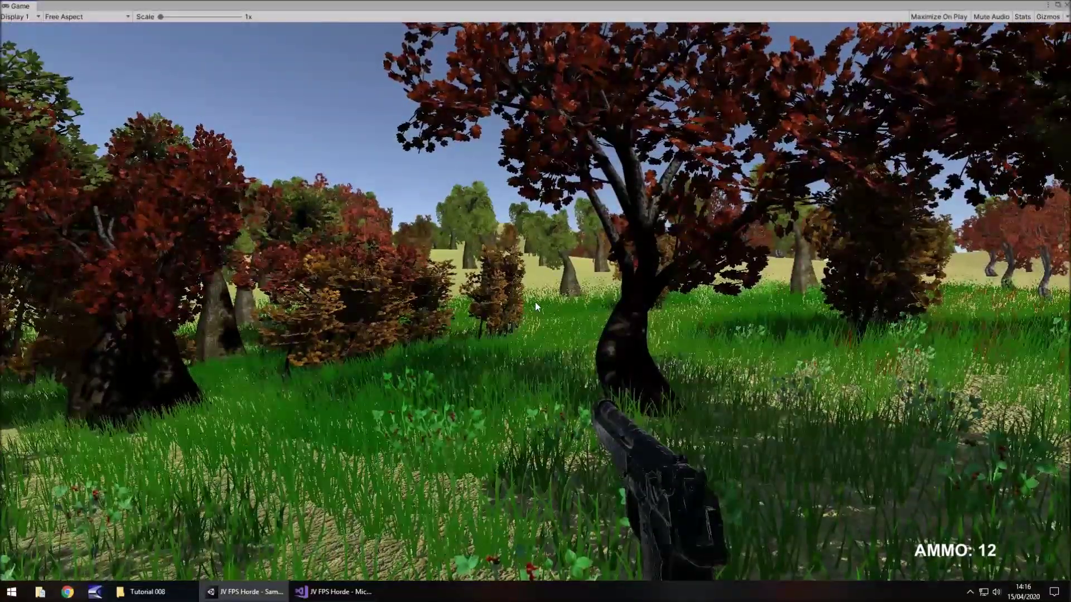
pyautogui.hotkey('ctrl', 'p')
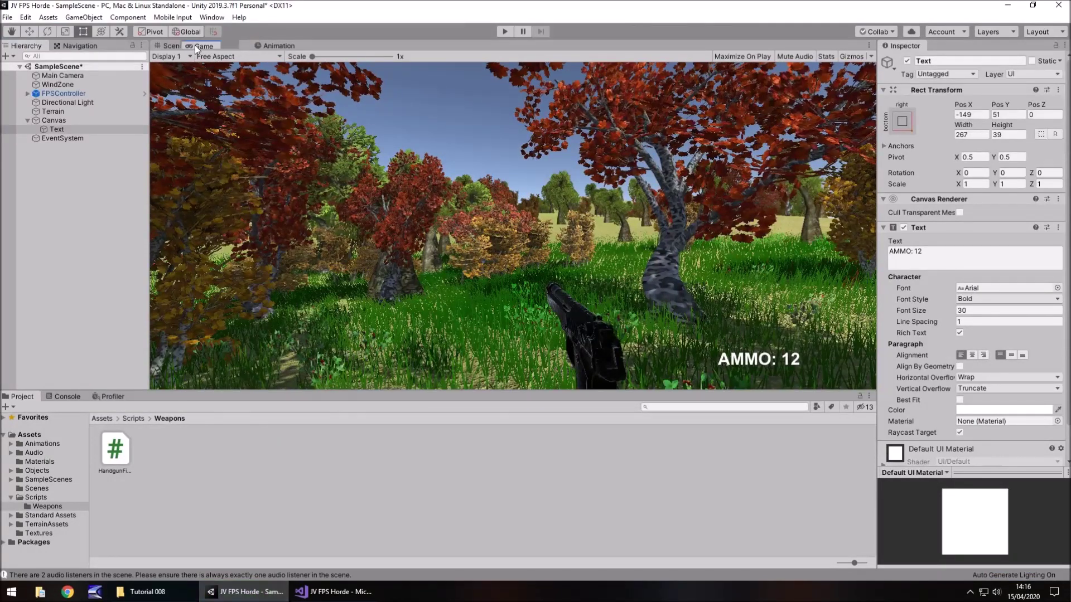
# - Reset the ammo text's anchor to the center/middle preset and start Play mode again
pyautogui.click(902, 122)
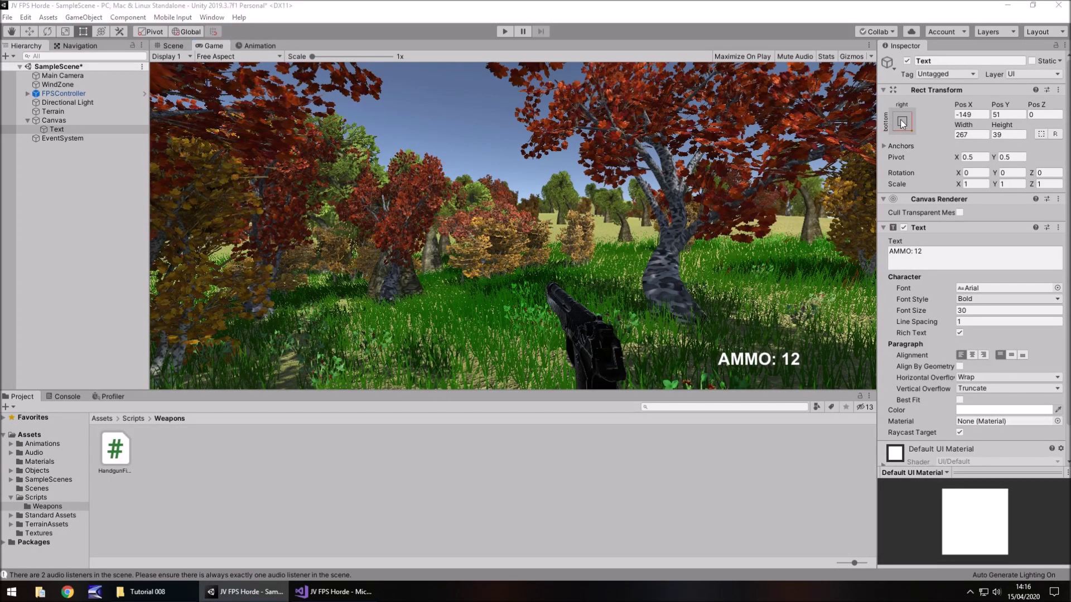
pyautogui.click(968, 230)
pyautogui.click(507, 29)
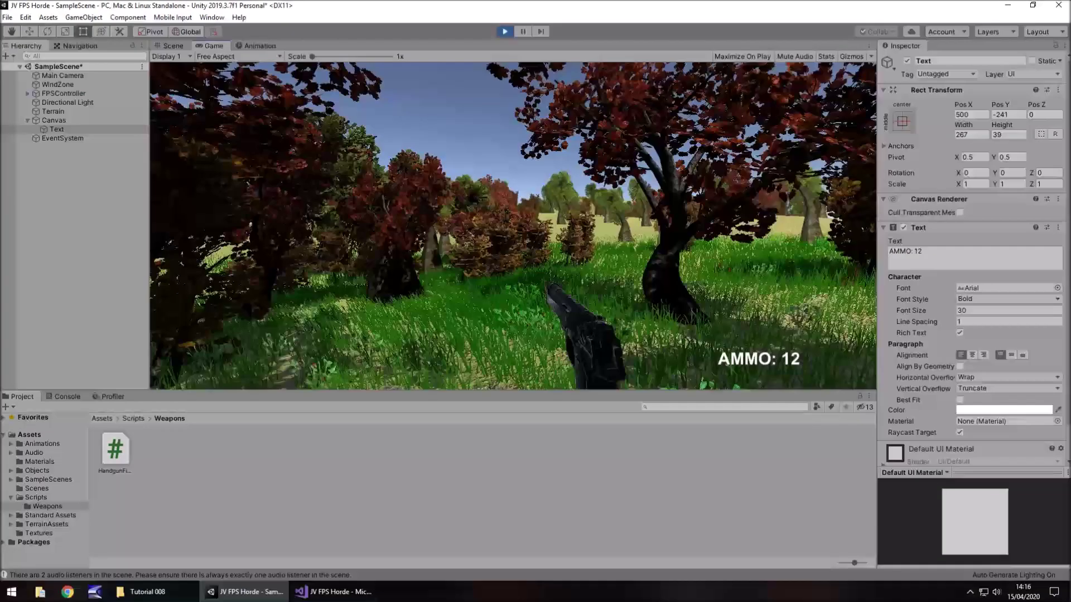
# - Undock the Game view into its own window and resume control to compare the label's position
pyautogui.press('Escape')
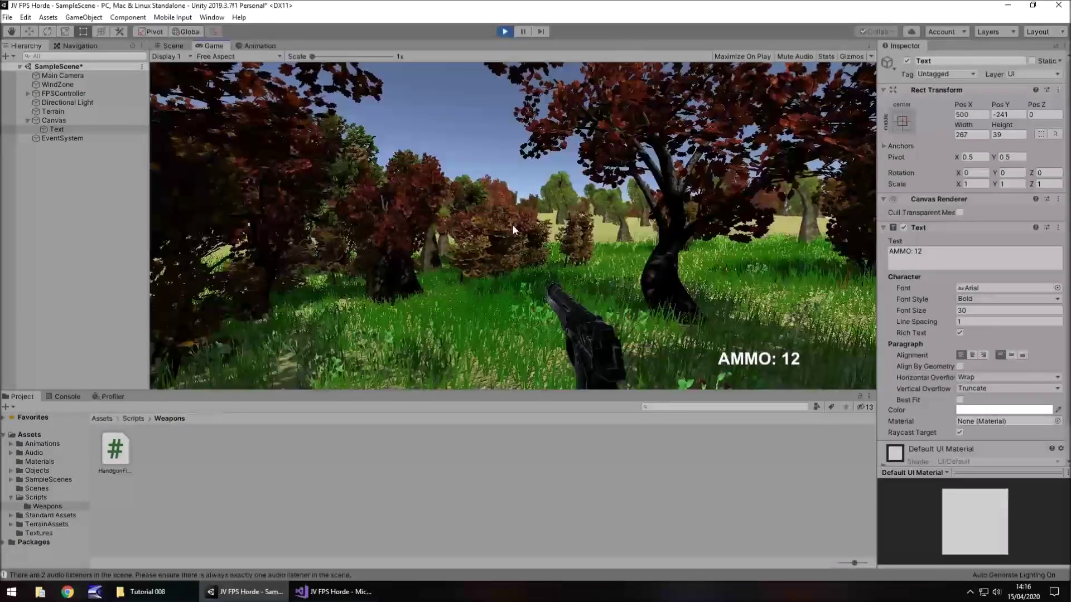
pyautogui.moveTo(212, 45); pyautogui.dragTo(444, 212)
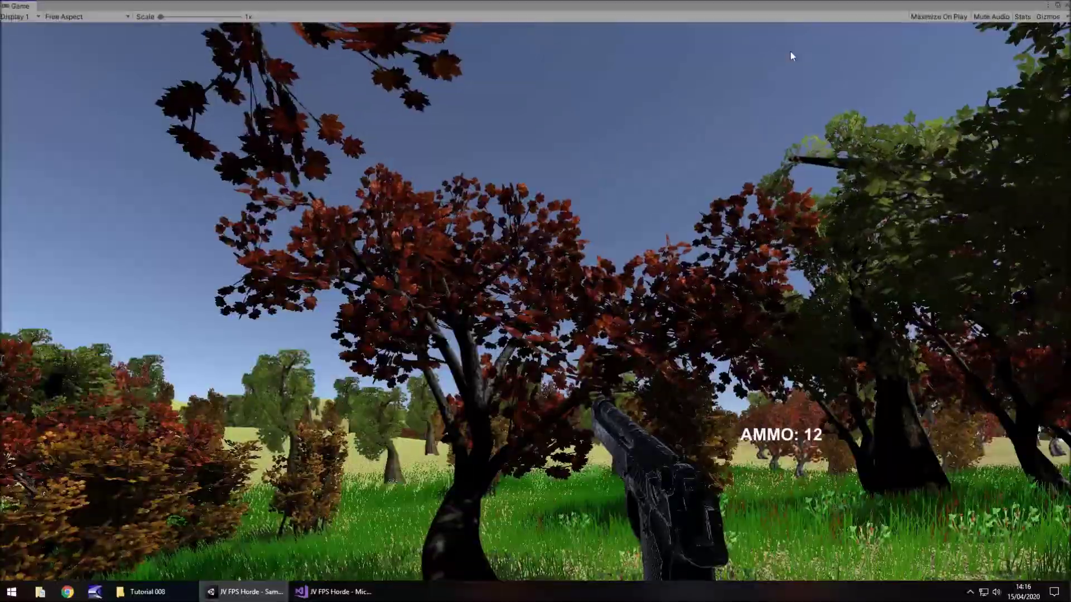
pyautogui.click(790, 50)
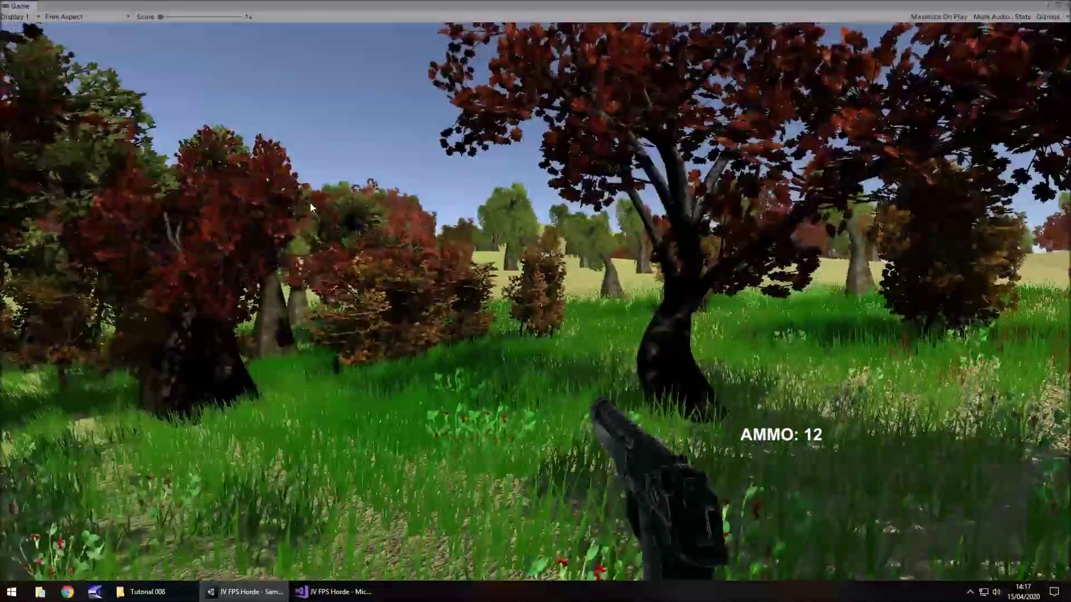
# - Re-dock the Game view beside the Scene view and re-anchor AMMO: 12 to right/bottom at Pos X -149, Y 51
pyautogui.hotkey('shift', 'space')
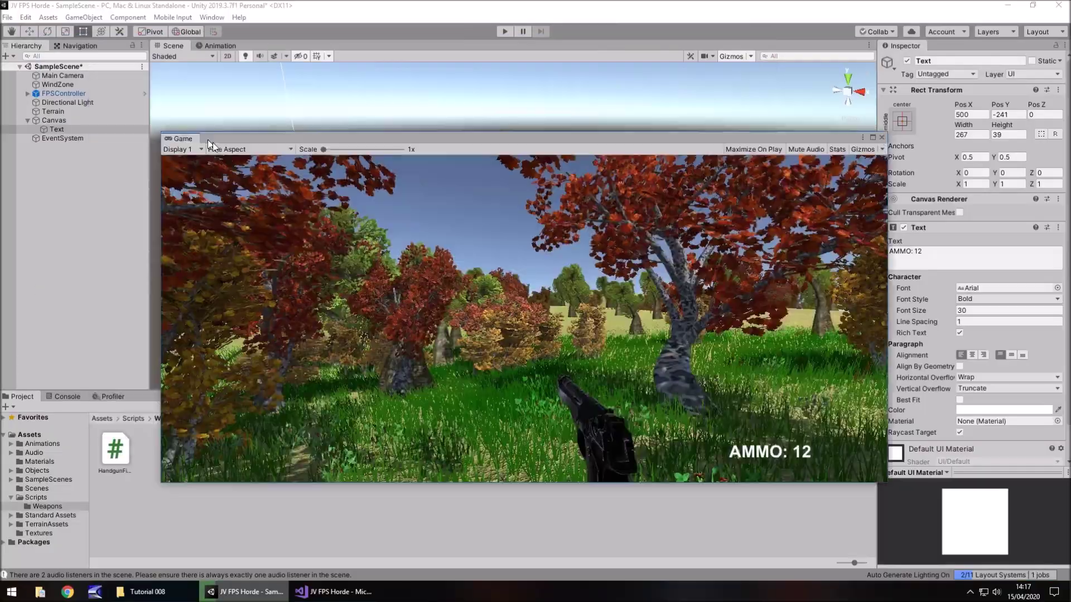
pyautogui.moveTo(210, 144); pyautogui.dragTo(198, 45)
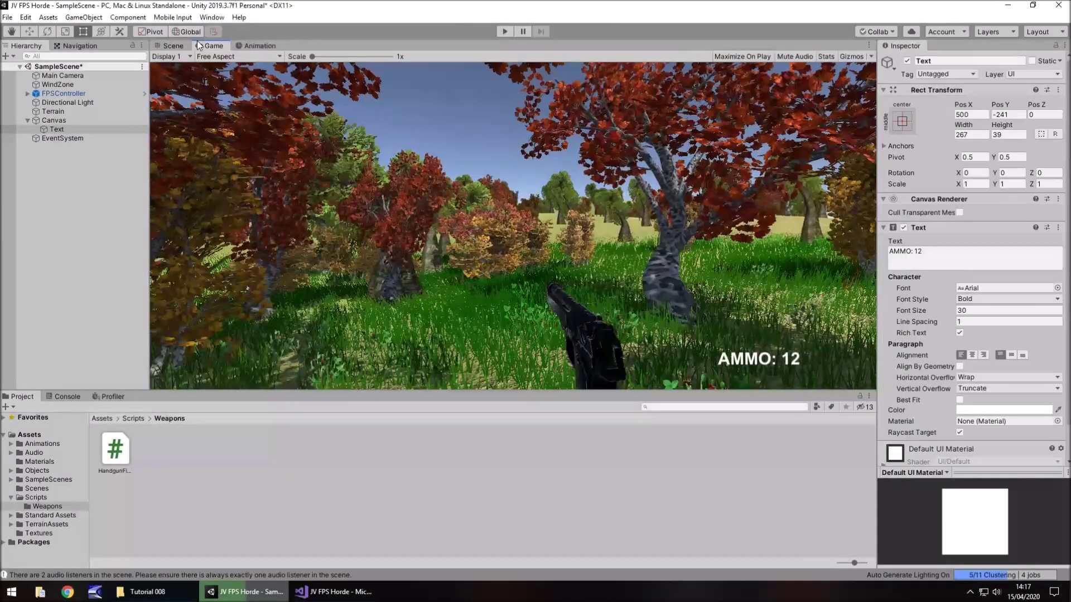
pyautogui.click(174, 45)
pyautogui.click(901, 123)
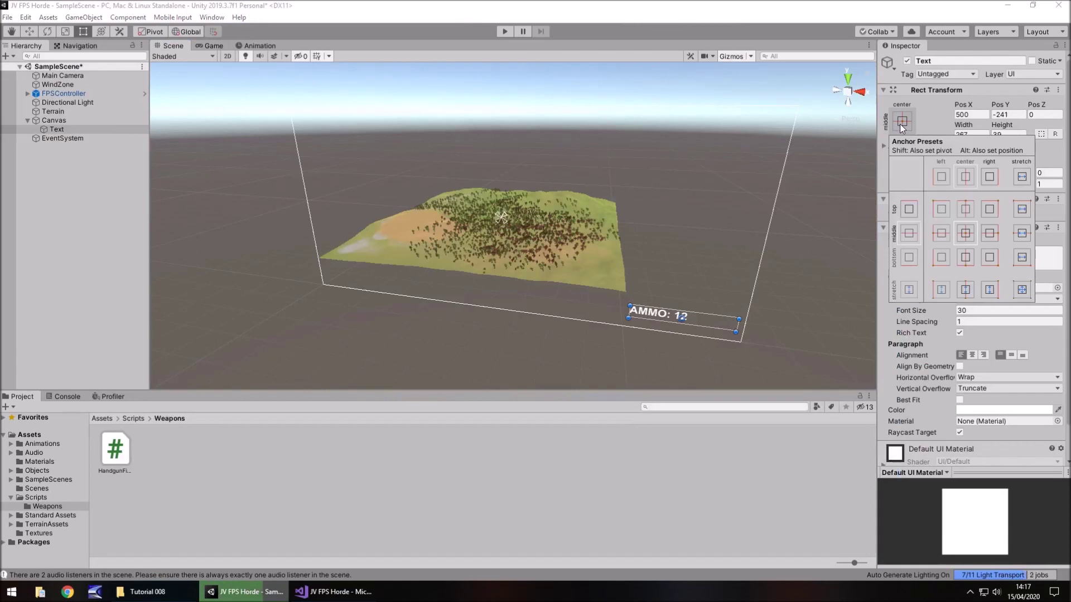
pyautogui.click(989, 257)
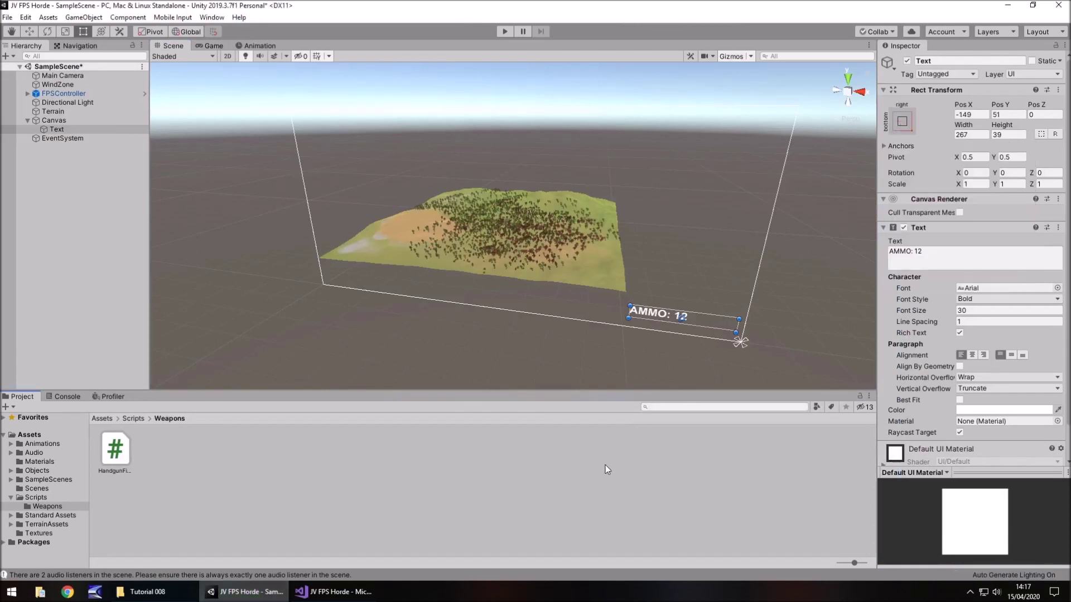